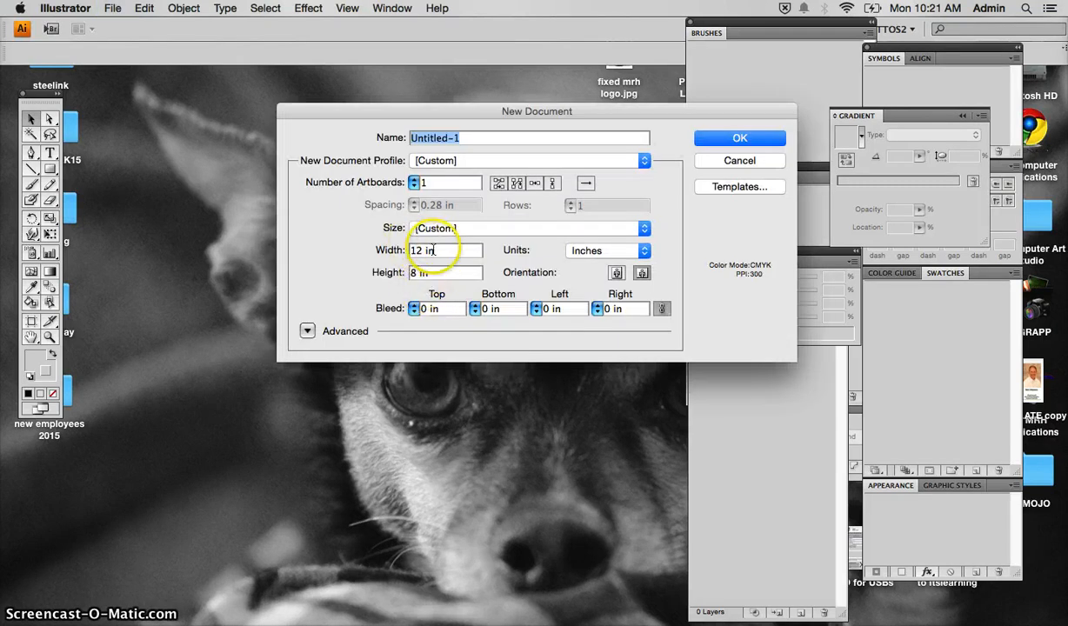
# Create a new document with a custom size of 8 in wide by 8 in high.
pyautogui.moveTo(435, 250); pyautogui.dragTo(394, 251)
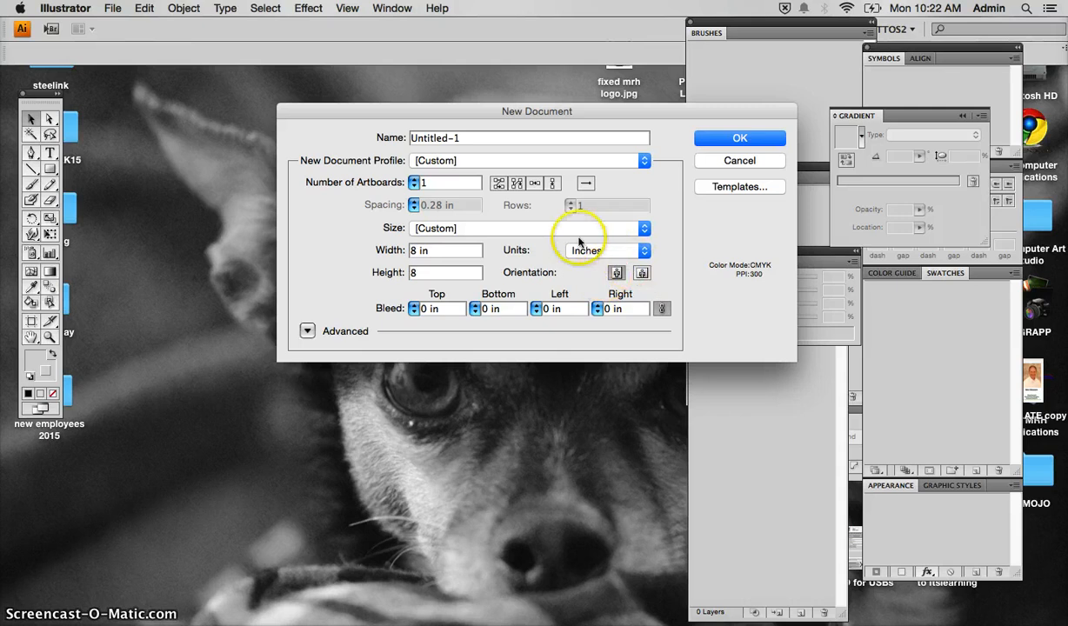
pyautogui.click(544, 227)
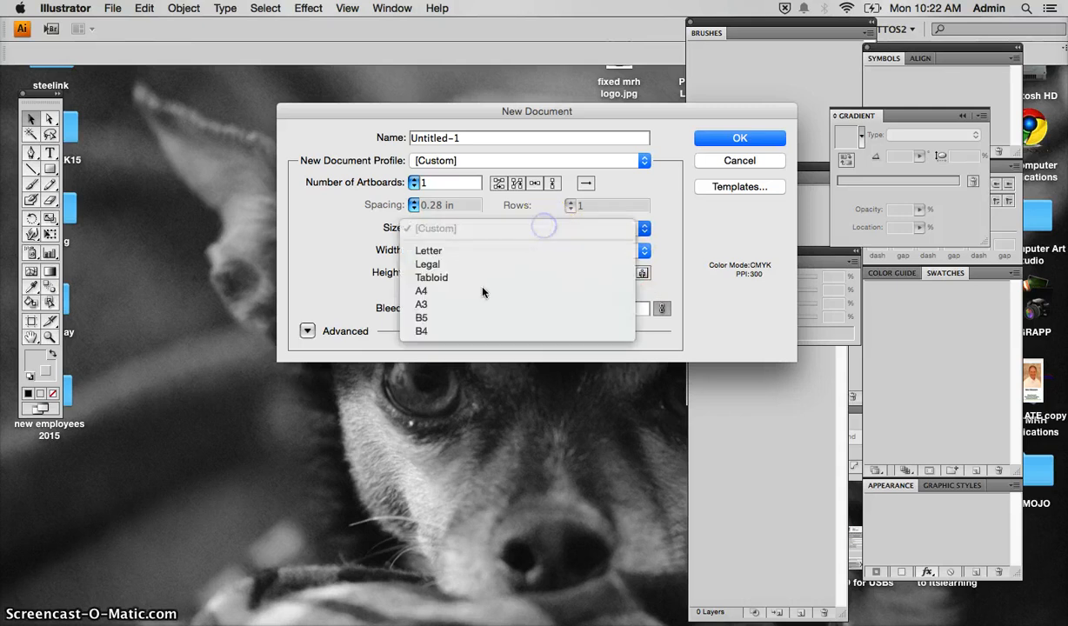
pyautogui.click(501, 229)
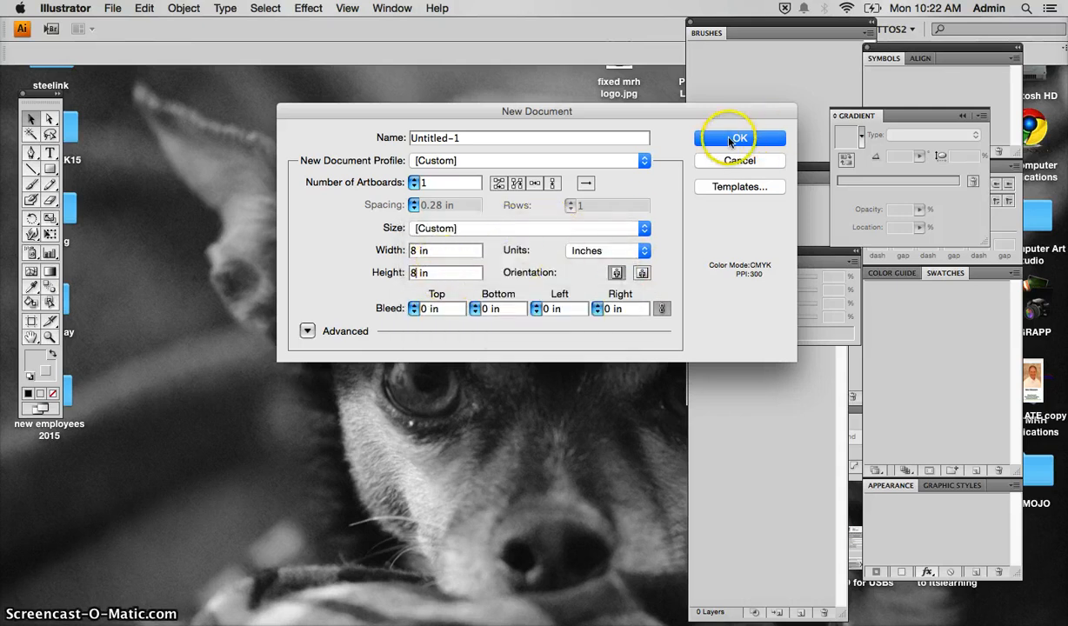
pyautogui.click(730, 140)
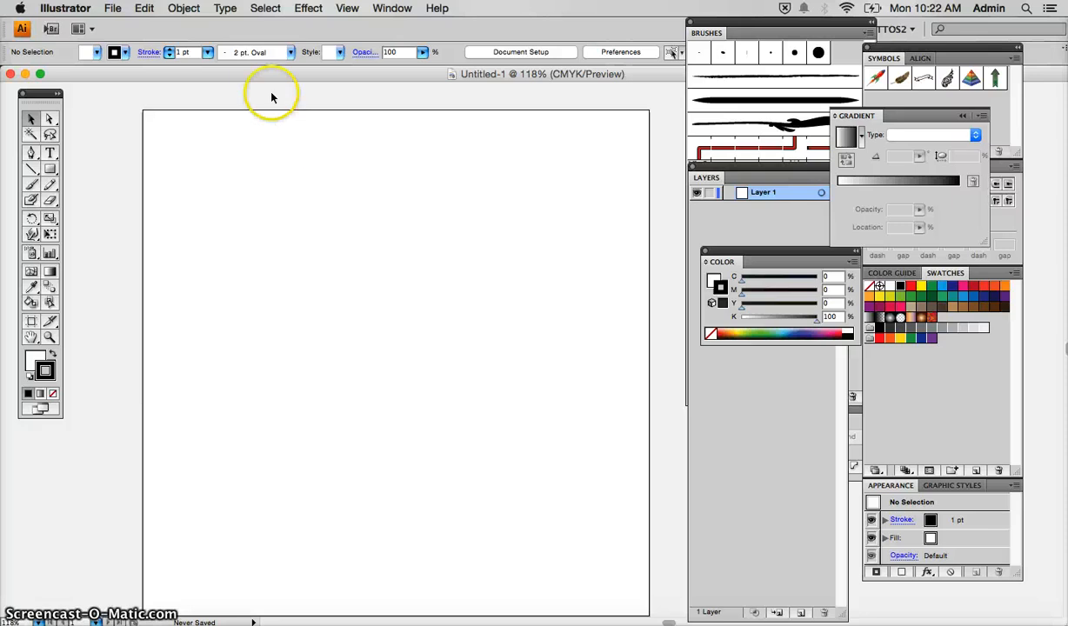
# Place the image nike.jpg from the Famous Logos folder into the document.
pyautogui.click(305, 289)
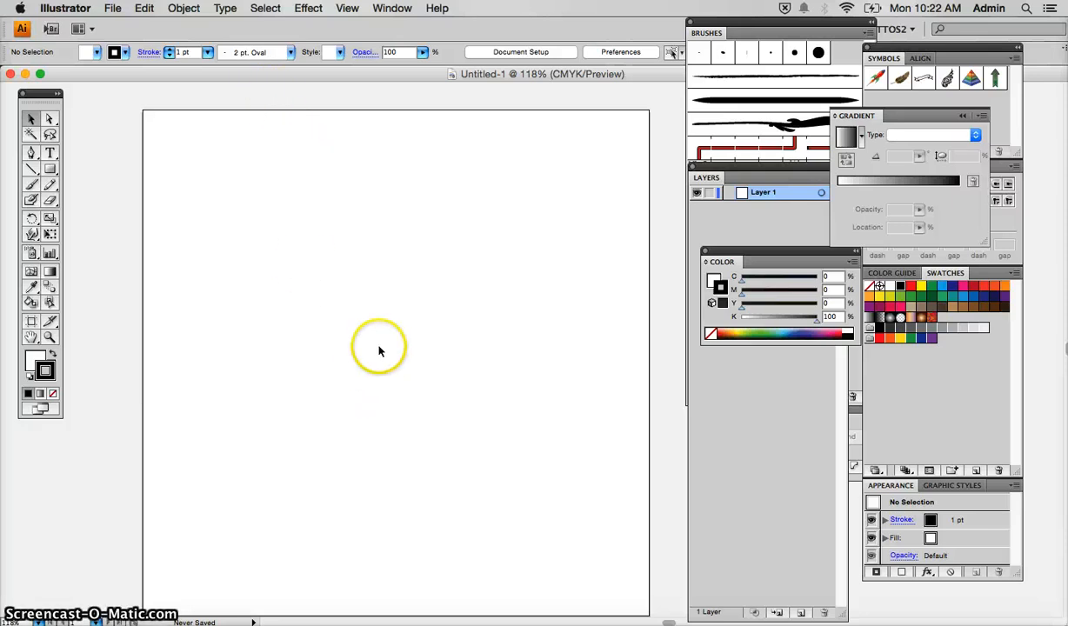
pyautogui.click(113, 8)
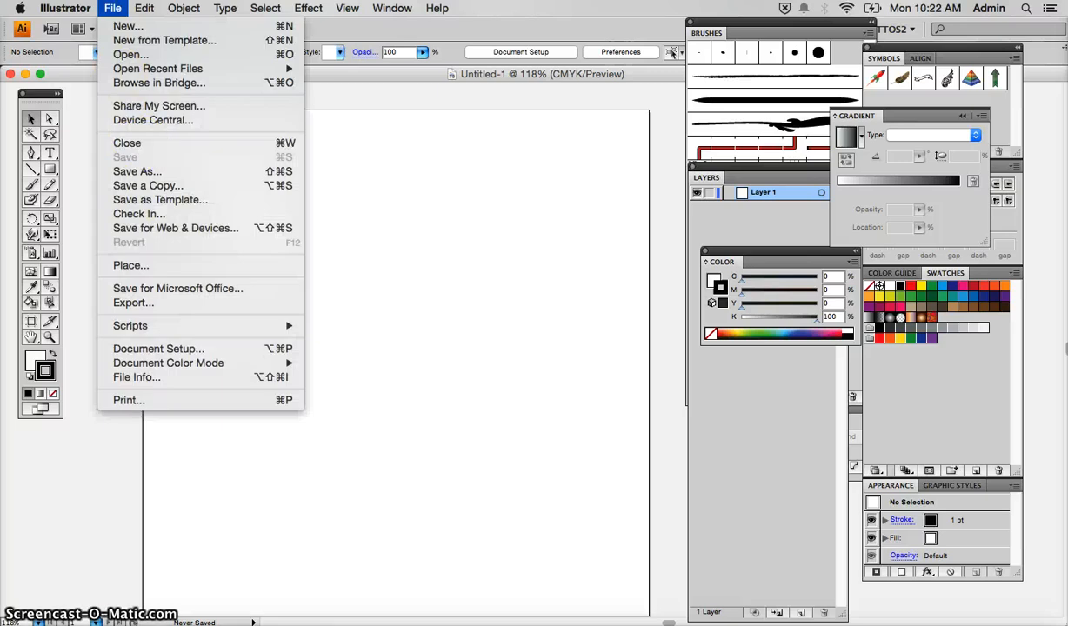
pyautogui.click(122, 265)
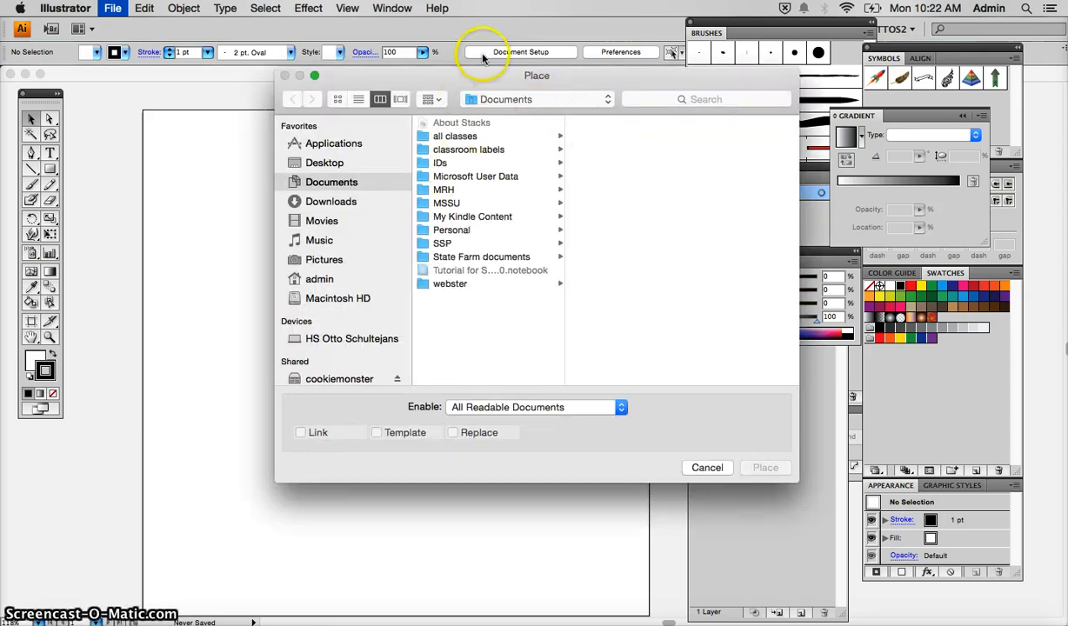
pyautogui.click(493, 102)
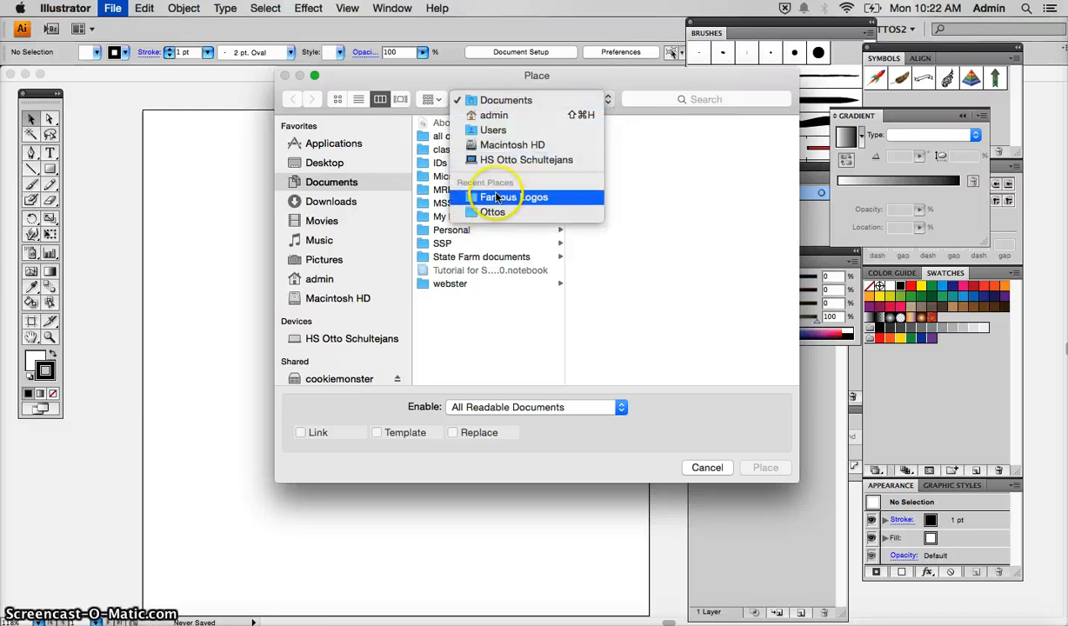
pyautogui.click(491, 195)
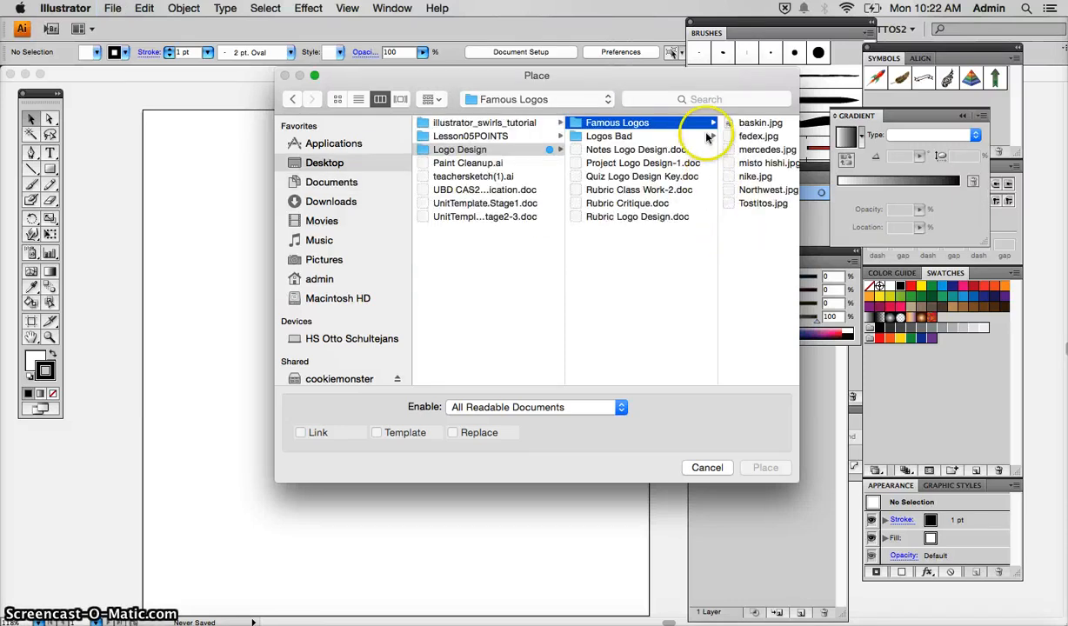
pyautogui.click(753, 176)
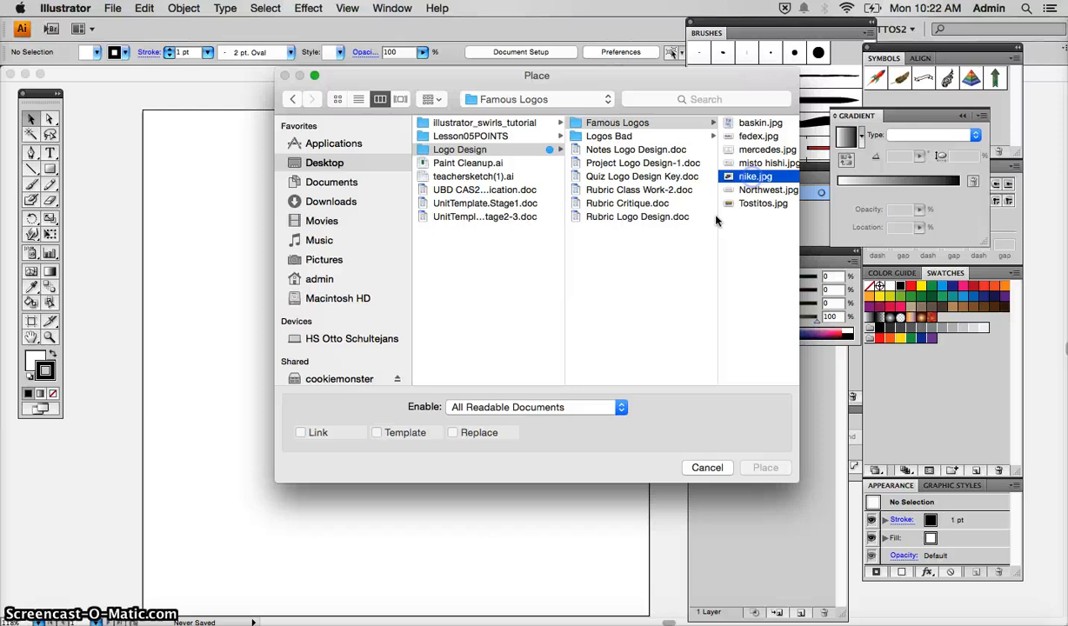
pyautogui.click(763, 470)
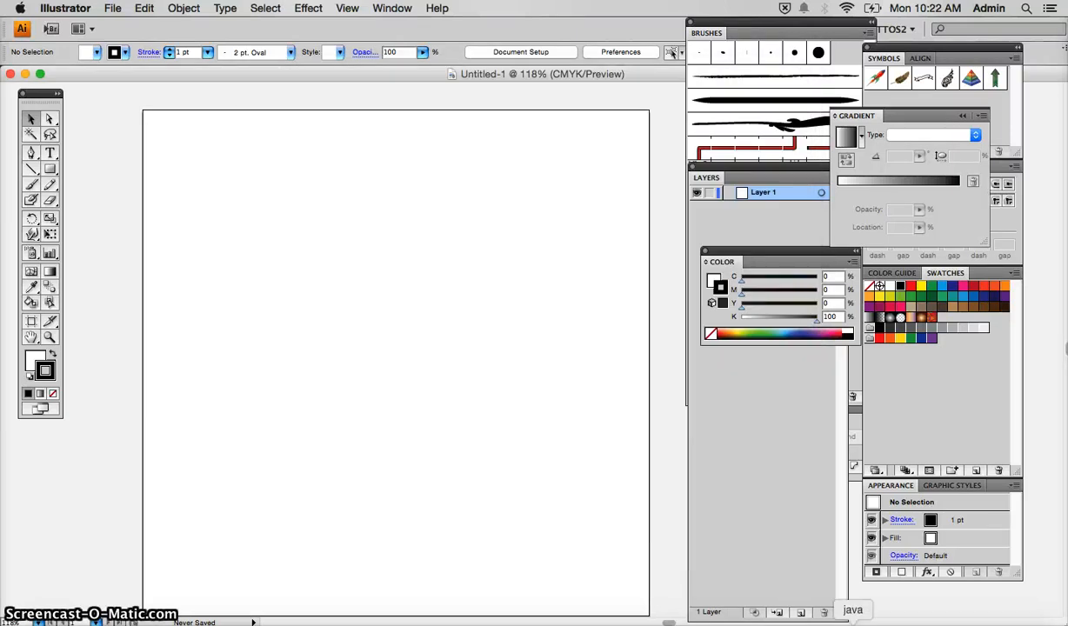
pyautogui.rightClick(852, 619)
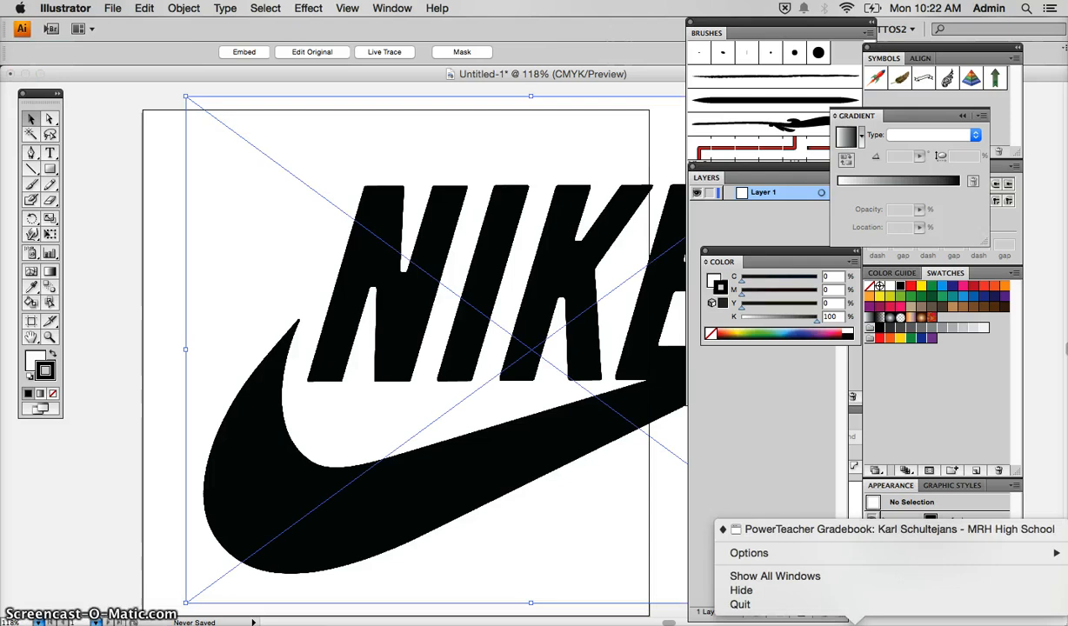
pyautogui.click(851, 605)
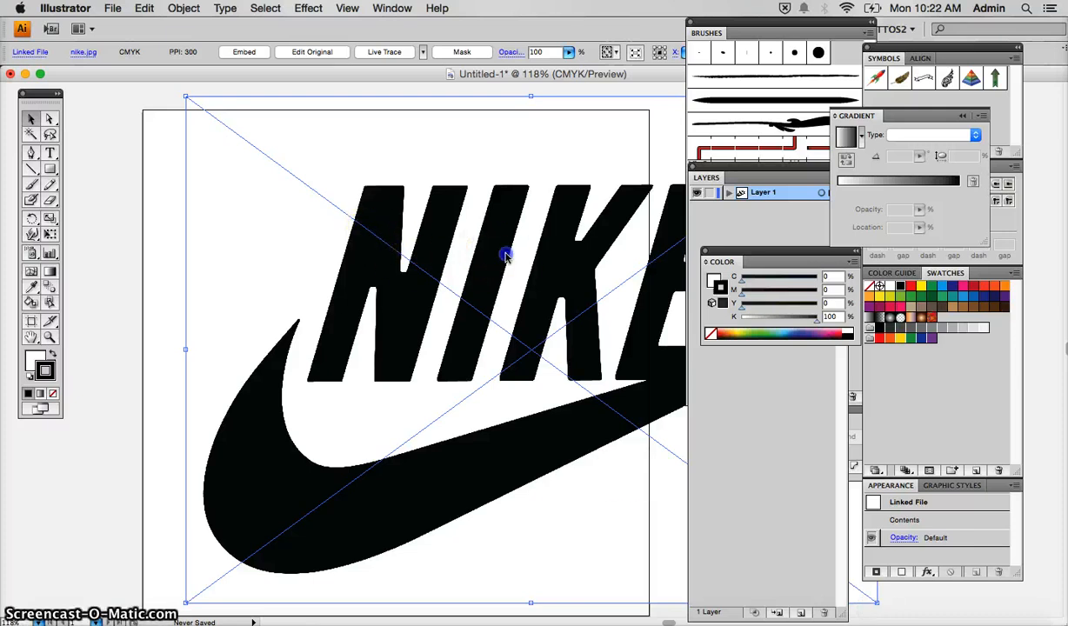
# Move and scale down the placed Nike logo to fit inside the artboard, and embed the image.
pyautogui.moveTo(496, 253); pyautogui.dragTo(440, 273)
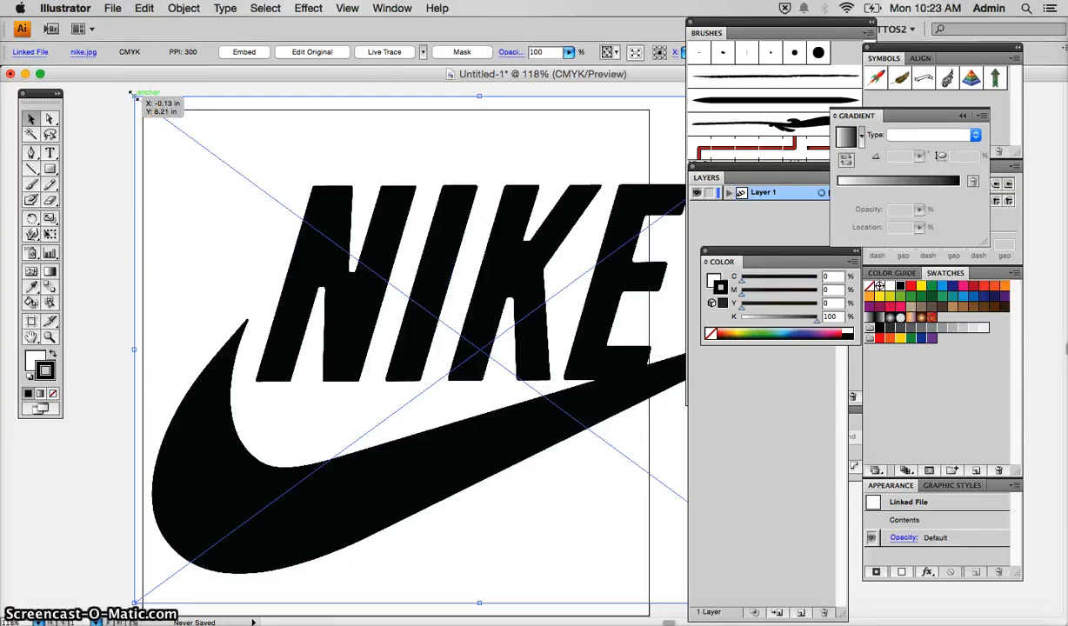
pyautogui.moveTo(133, 94); pyautogui.dragTo(361, 261)
pyautogui.moveTo(551, 404); pyautogui.dragTo(388, 333)
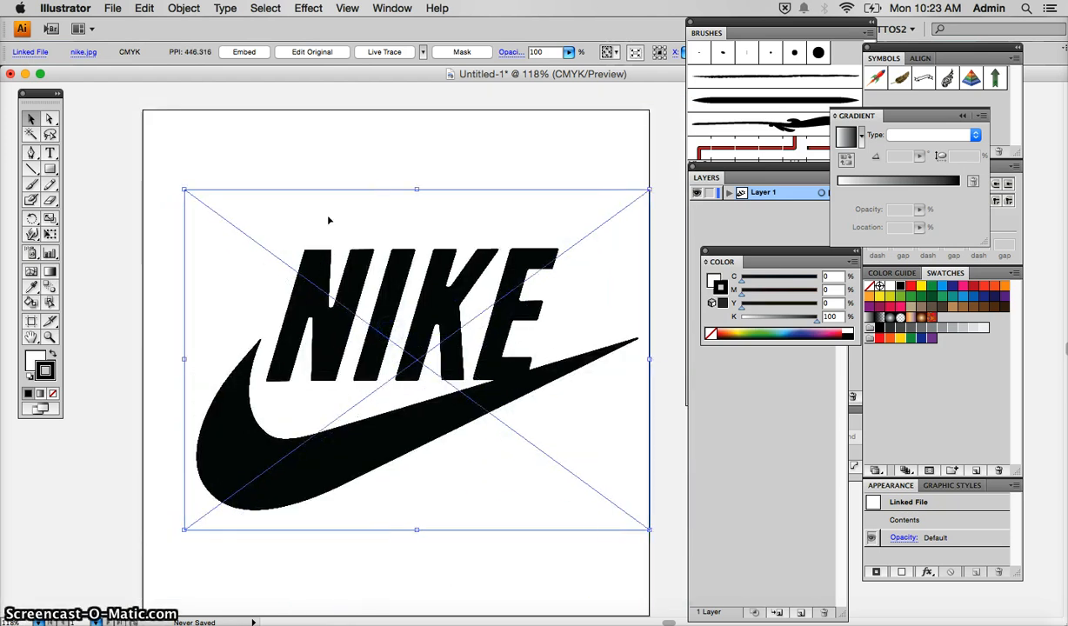
pyautogui.click(246, 52)
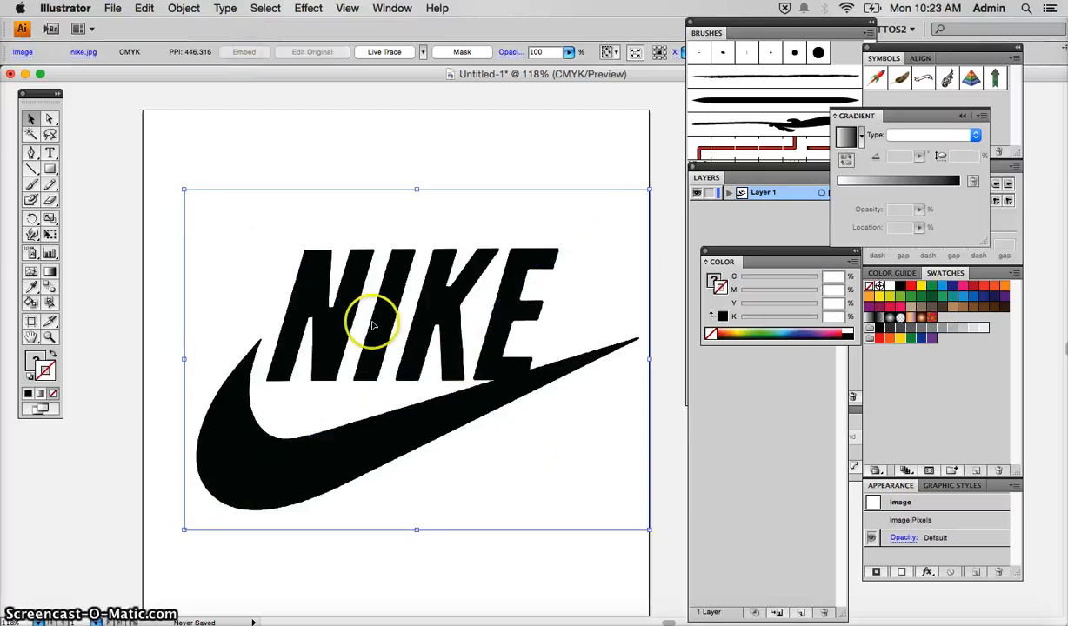
pyautogui.click(387, 149)
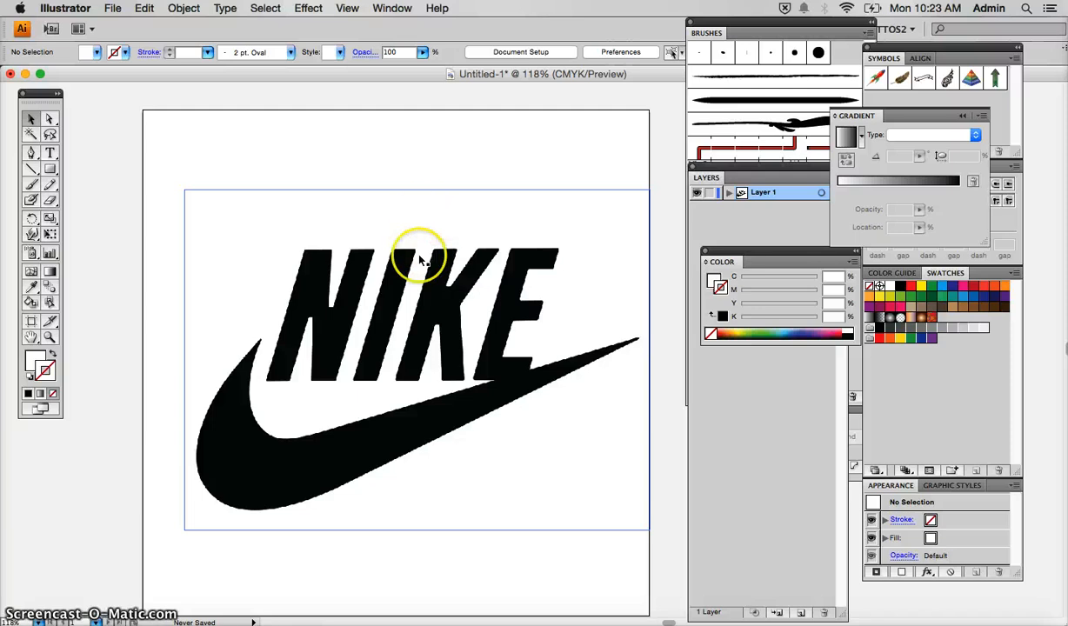
pyautogui.click(383, 287)
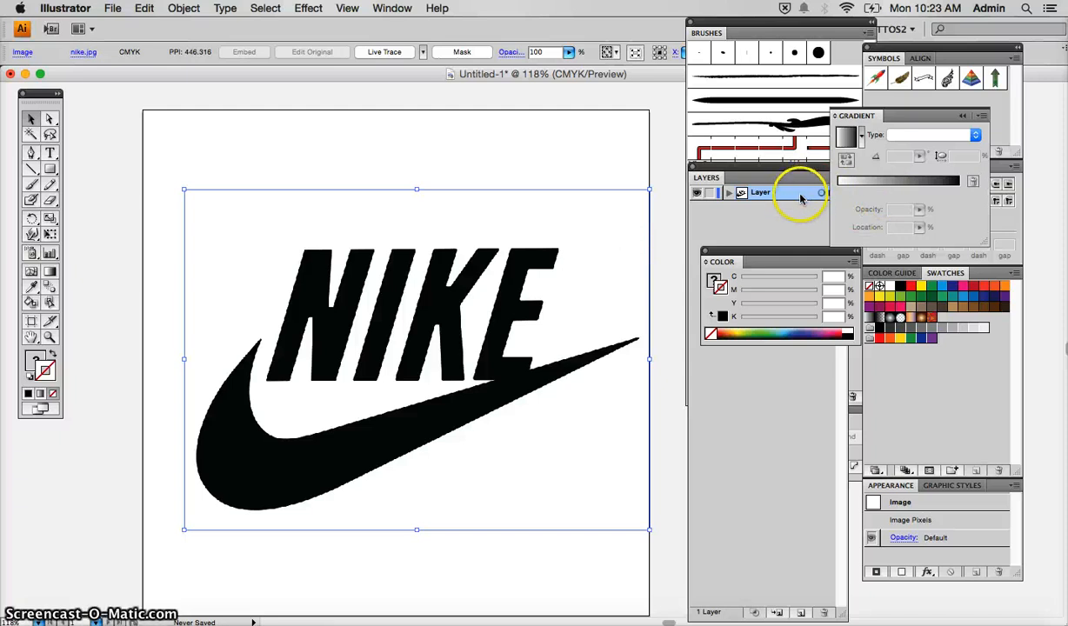
# Turn Layer 1 into a template layer with its images dimmed to 50%.
pyautogui.click(777, 229)
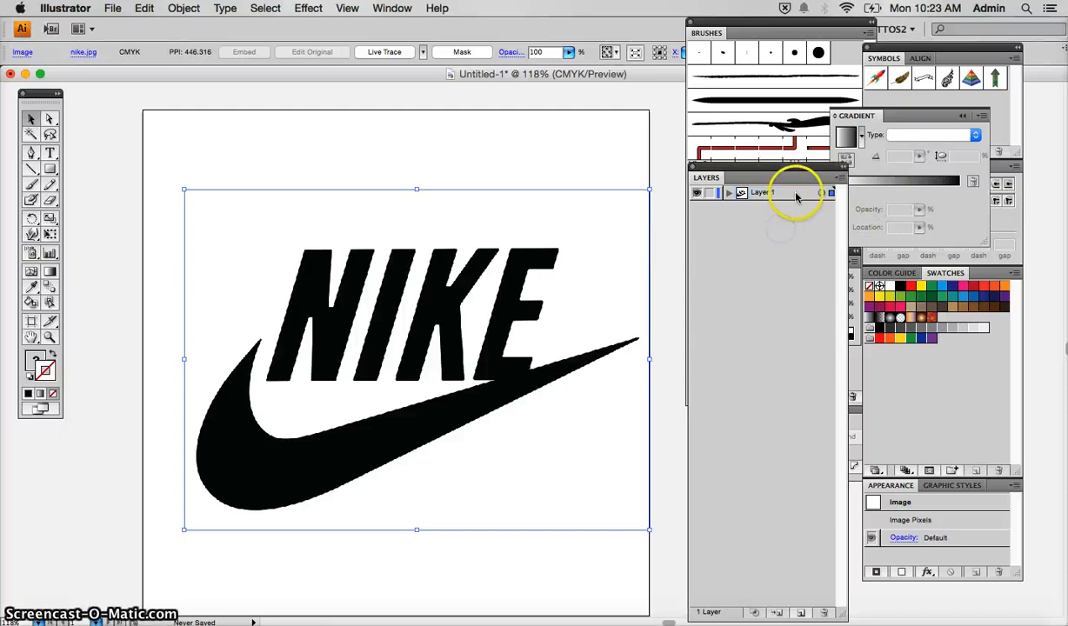
pyautogui.doubleClick(797, 193)
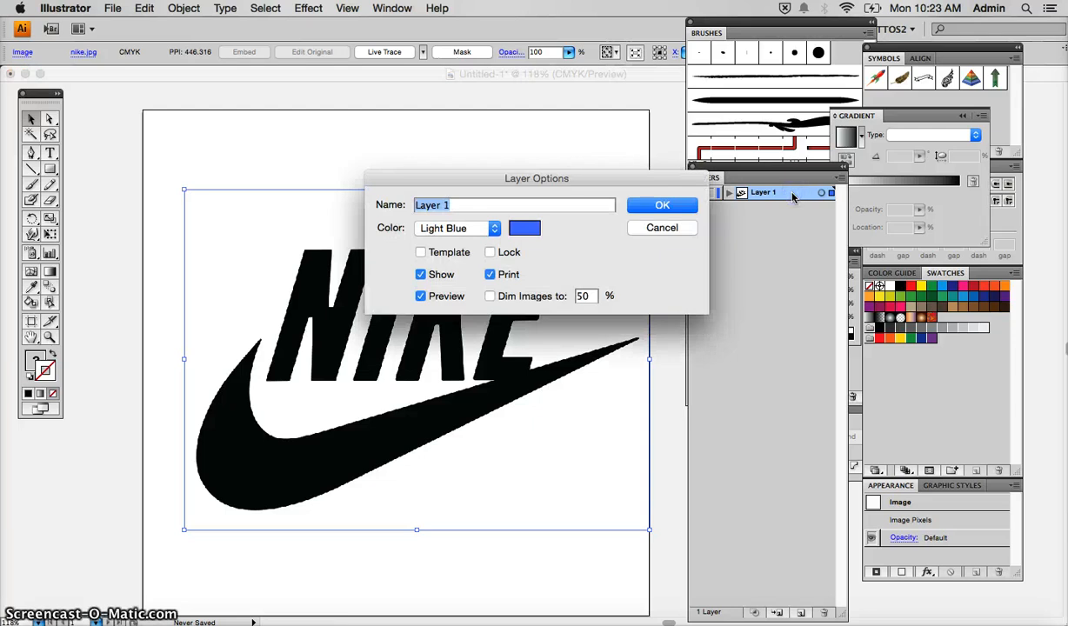
pyautogui.click(420, 253)
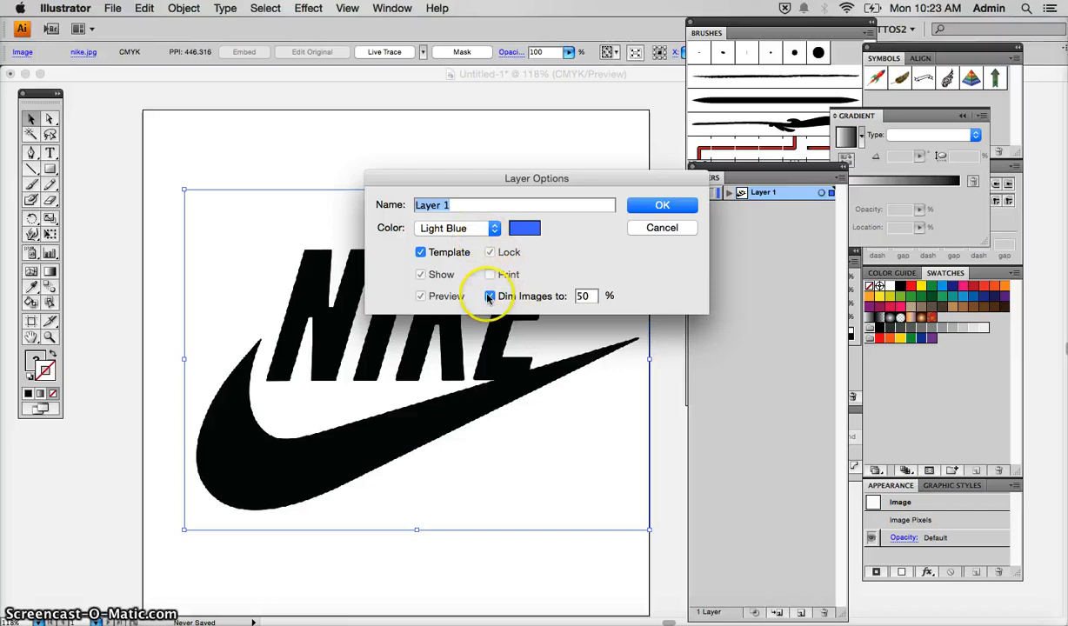
pyautogui.click(597, 295)
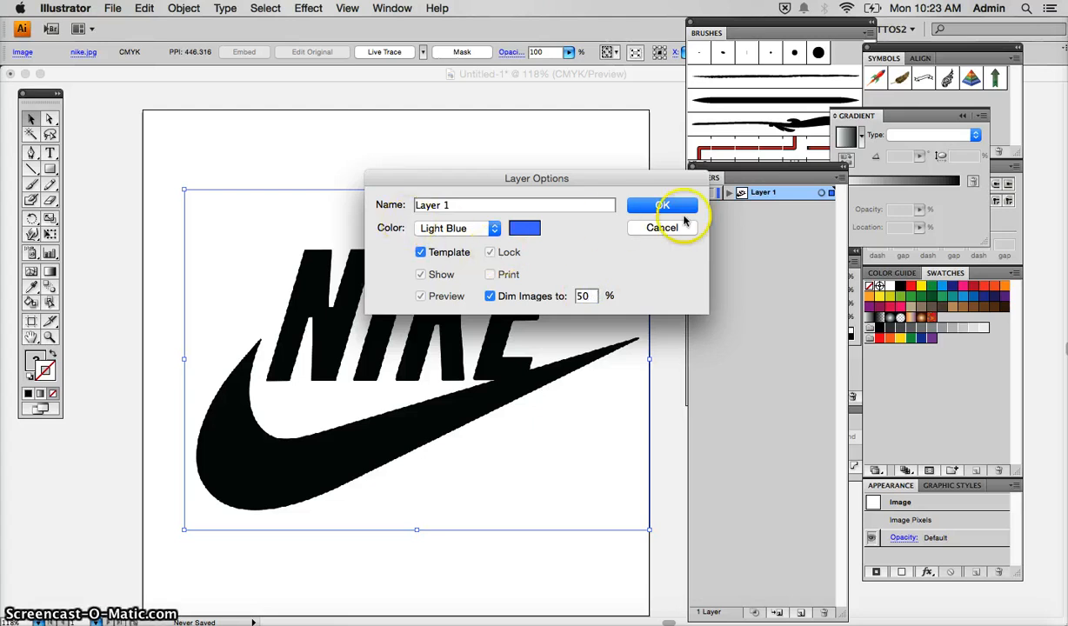
pyautogui.click(664, 205)
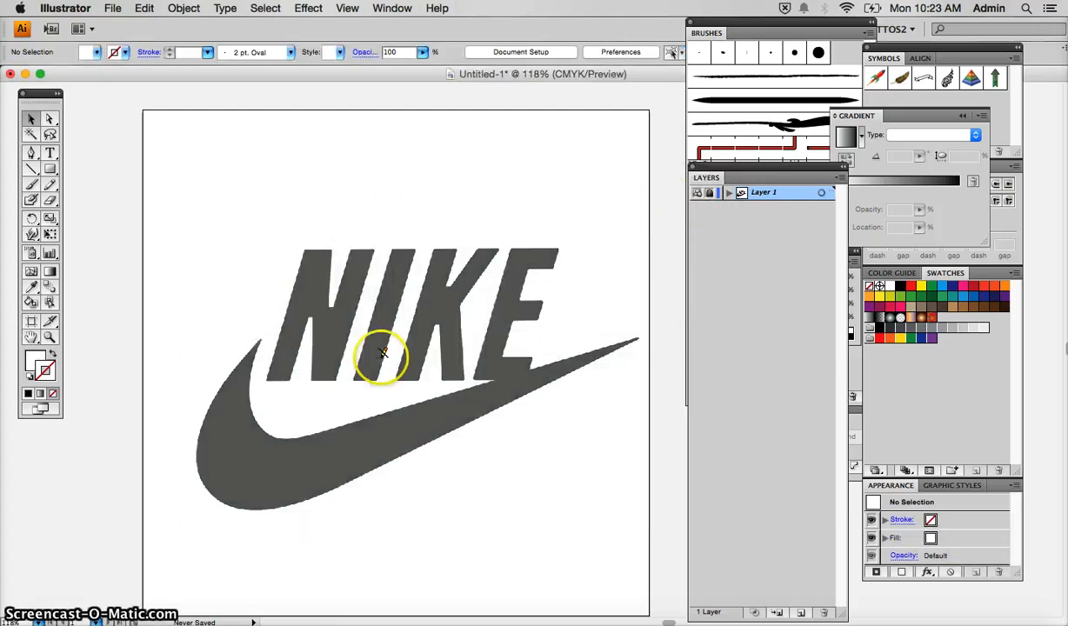
pyautogui.click(365, 294)
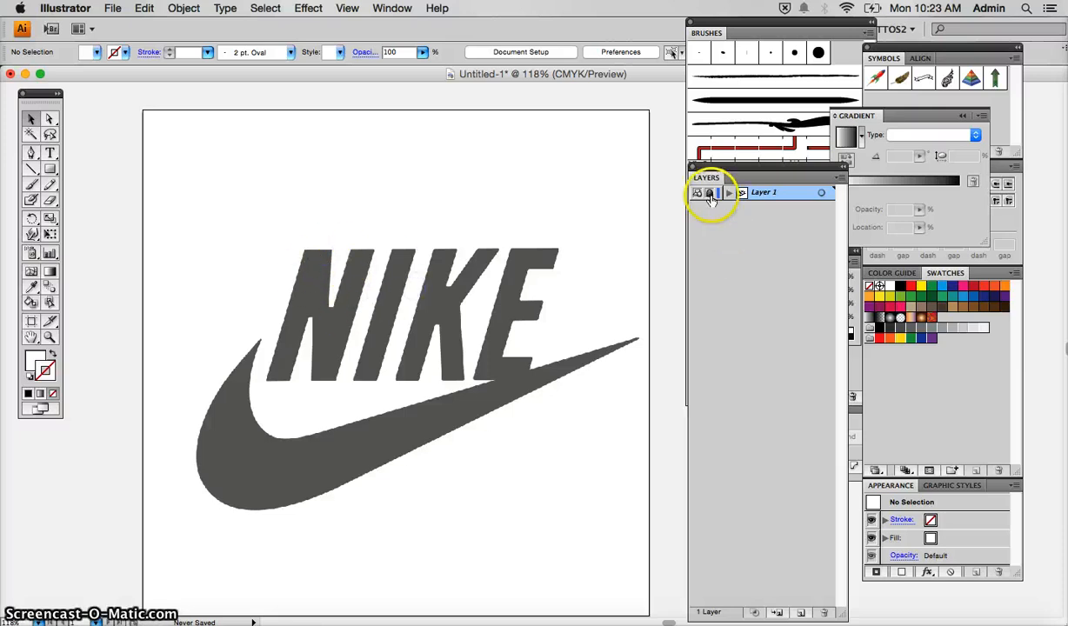
# Create a new layer above the template and name it with the designer's name followed by "Nike".
pyautogui.click(798, 614)
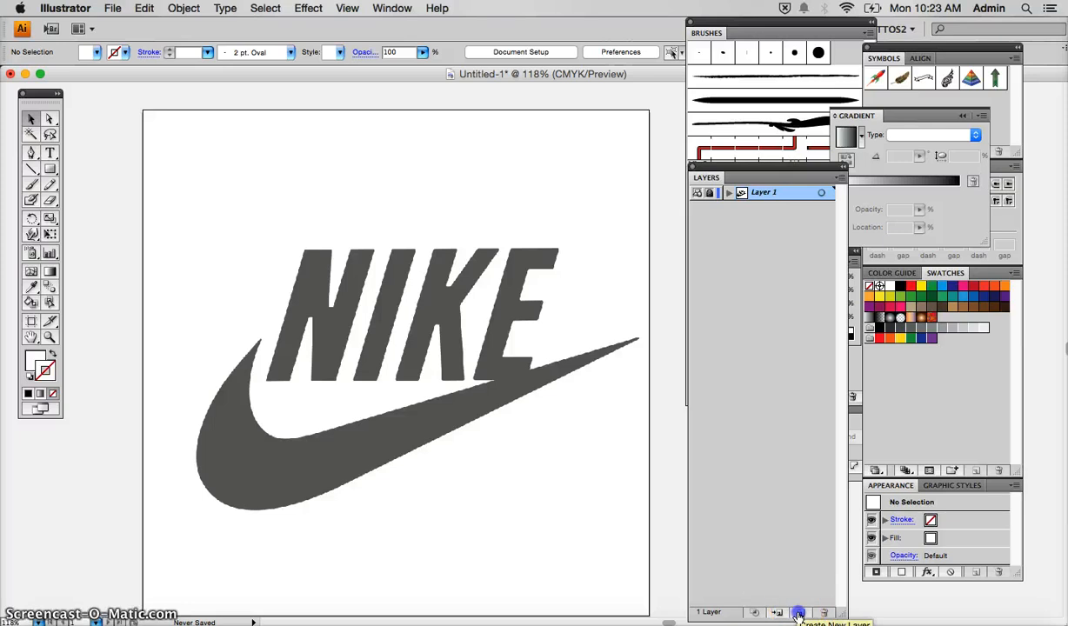
pyautogui.doubleClick(759, 195)
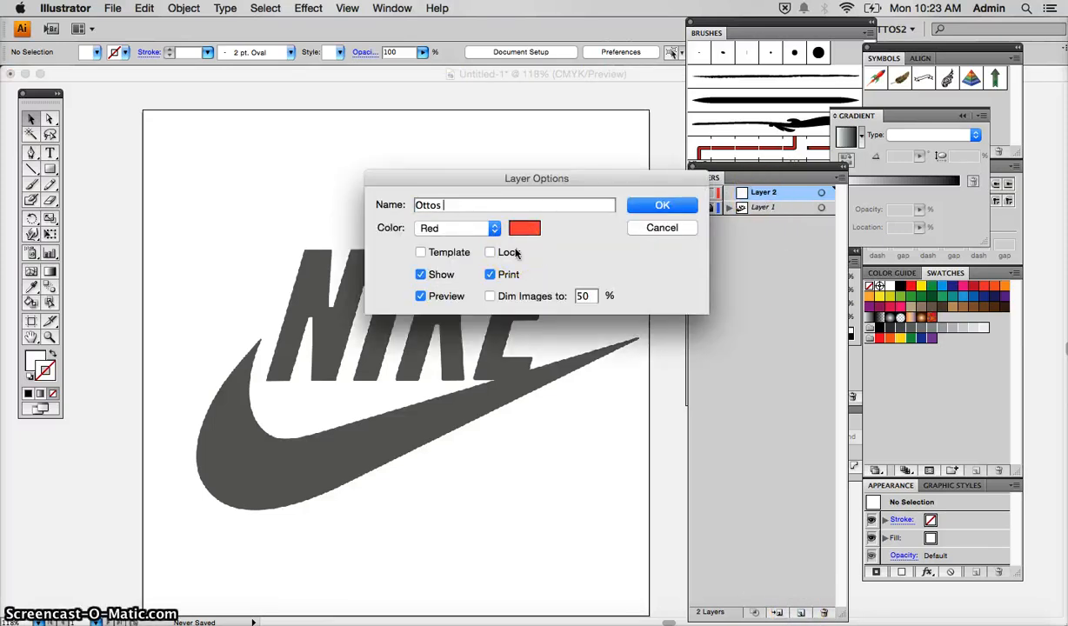
pyautogui.write('Ottos Nike')
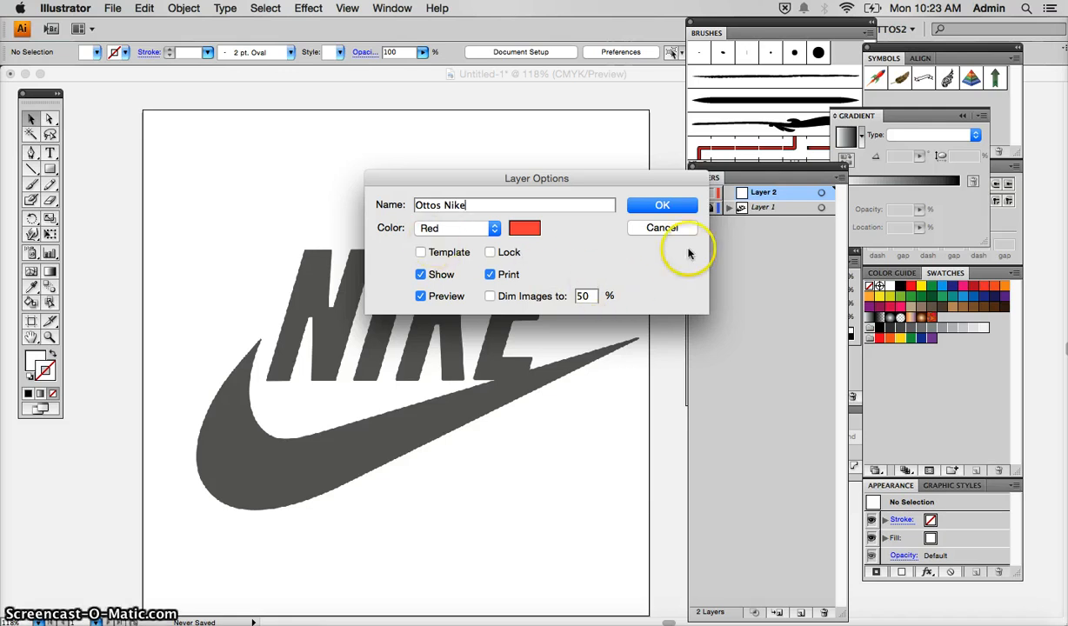
pyautogui.click(662, 206)
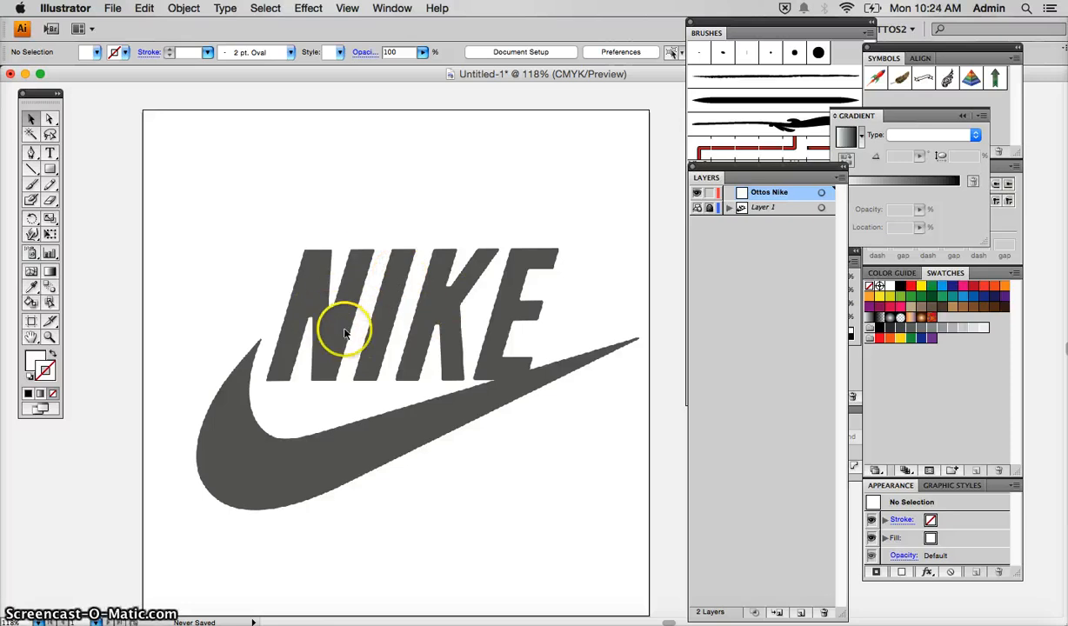
# Add the text "NIKE" above the template logo and set its font to Impact.
pyautogui.click(50, 152)
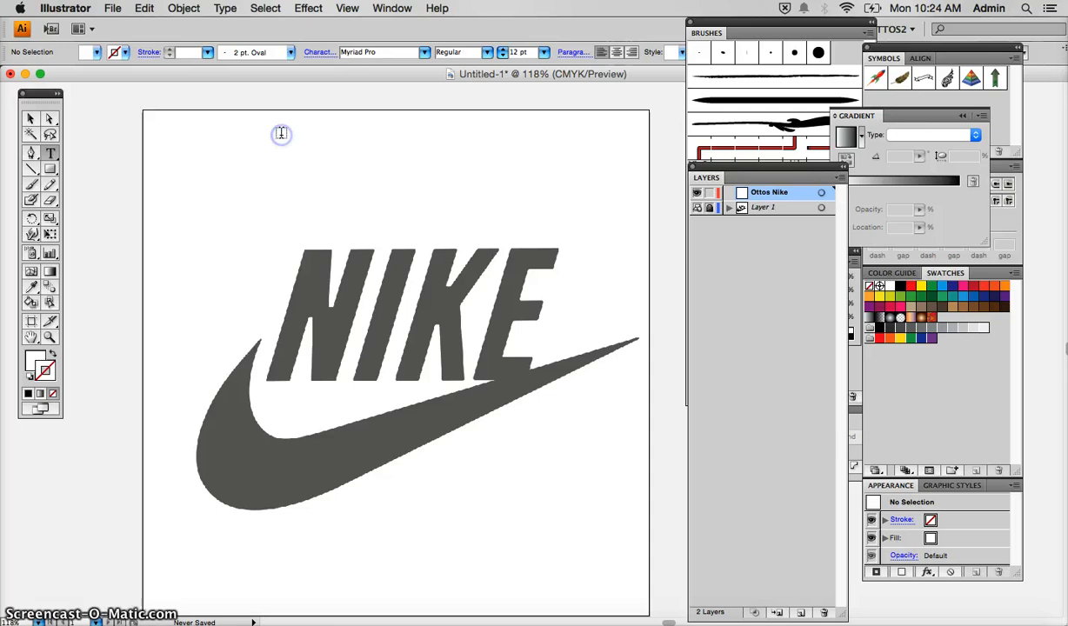
pyautogui.click(281, 133)
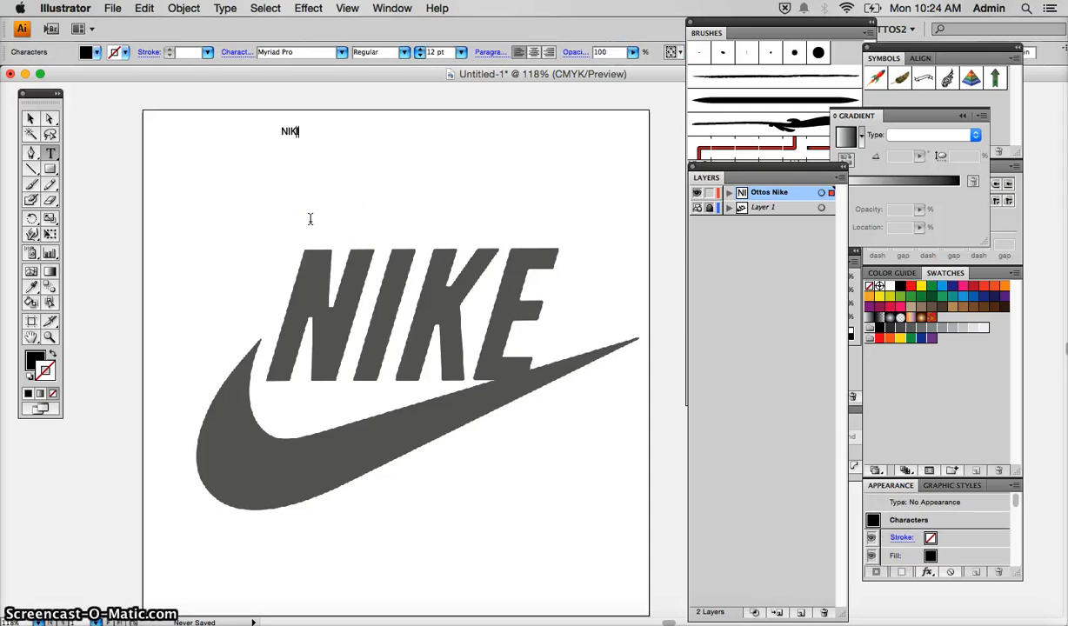
pyautogui.doubleClick(294, 136)
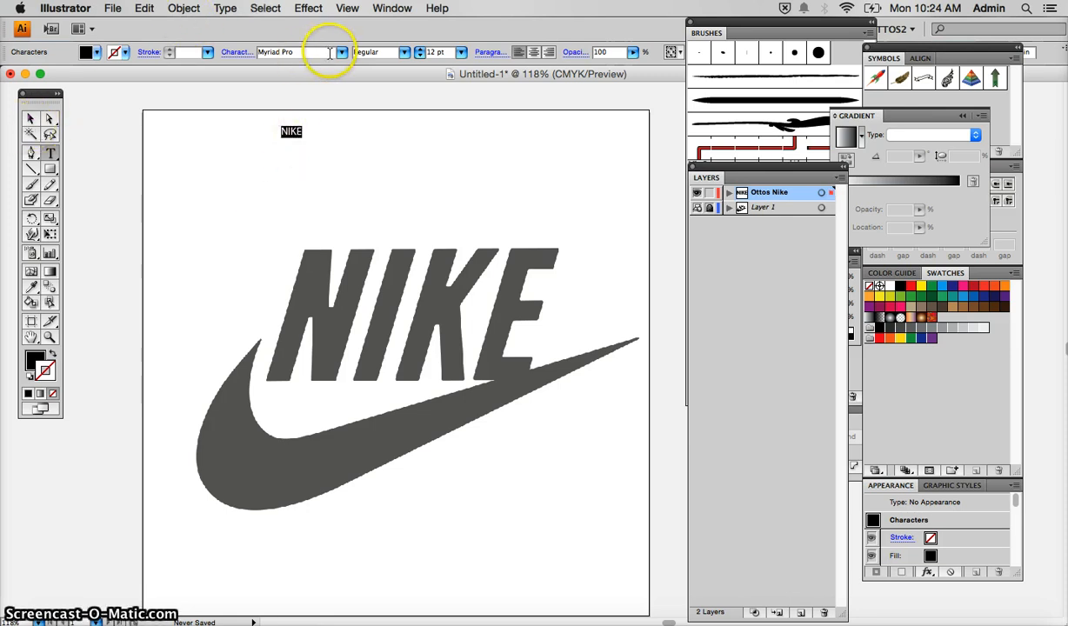
pyautogui.click(271, 52)
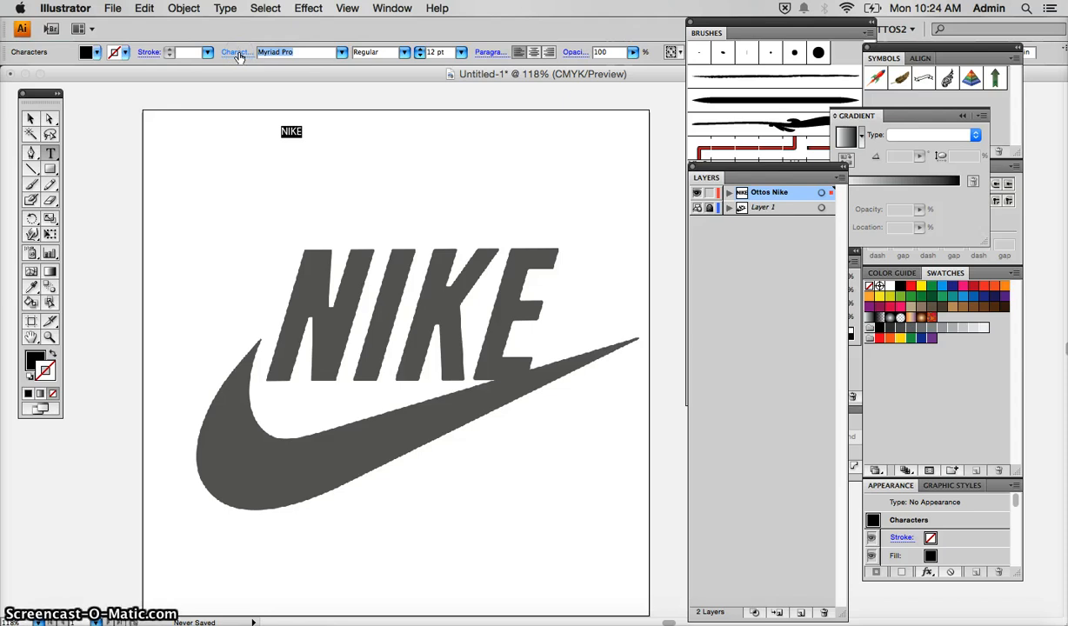
pyautogui.write('Impact')
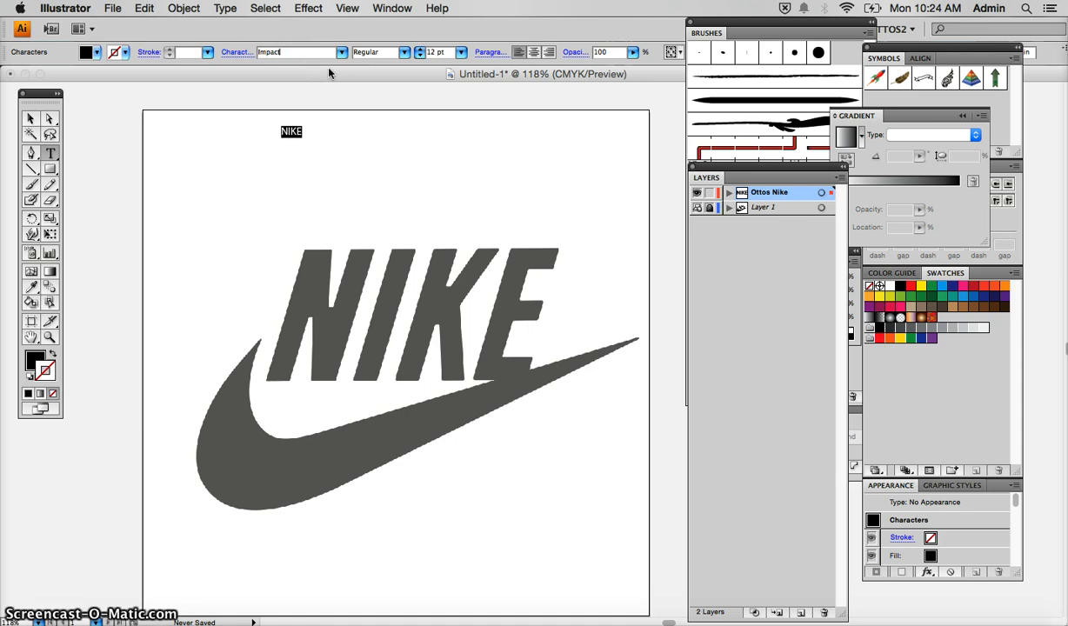
pyautogui.press('Return')
# Enlarge the NIKE text to roughly the width of the lettering in the template logo.
pyautogui.click(30, 118)
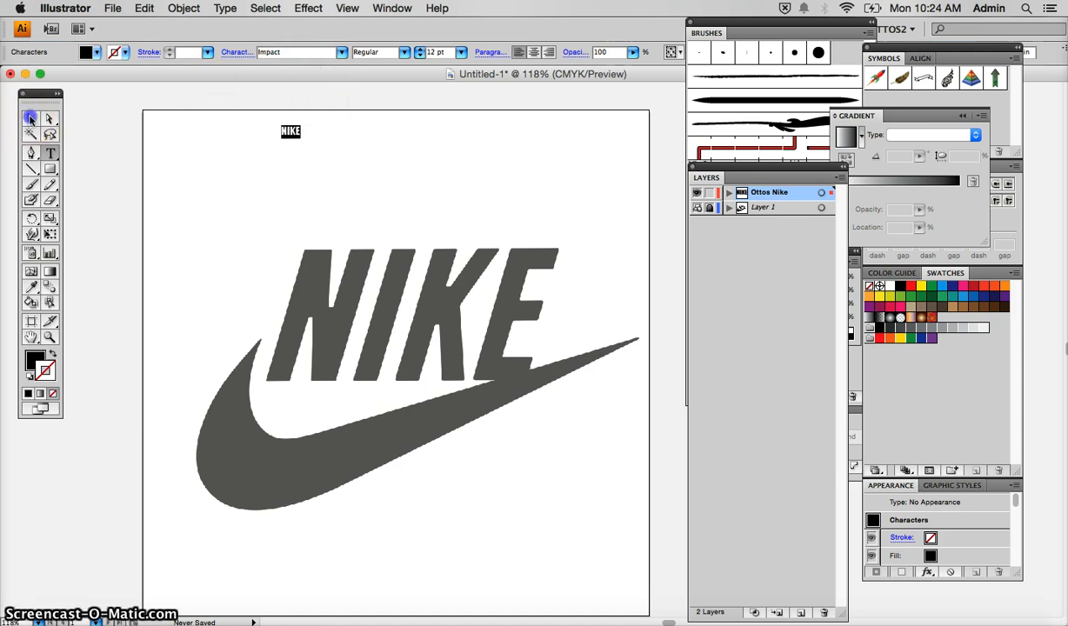
pyautogui.moveTo(301, 139); pyautogui.dragTo(546, 306)
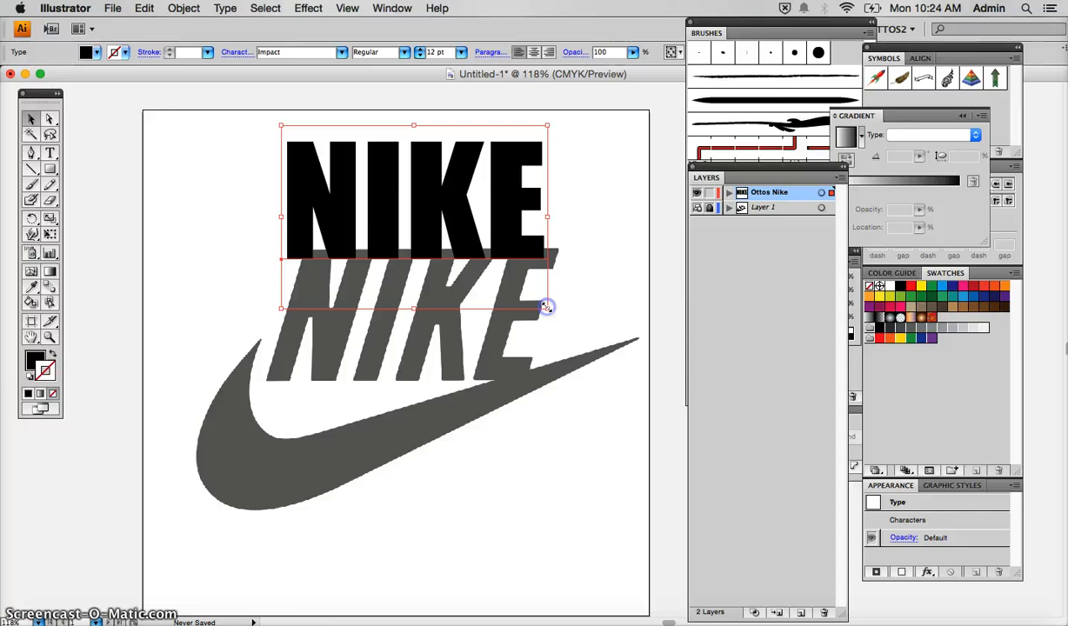
# Examine the NIKE text's available font styles, character settings and paragraph settings.
pyautogui.click(405, 53)
pyautogui.click(405, 54)
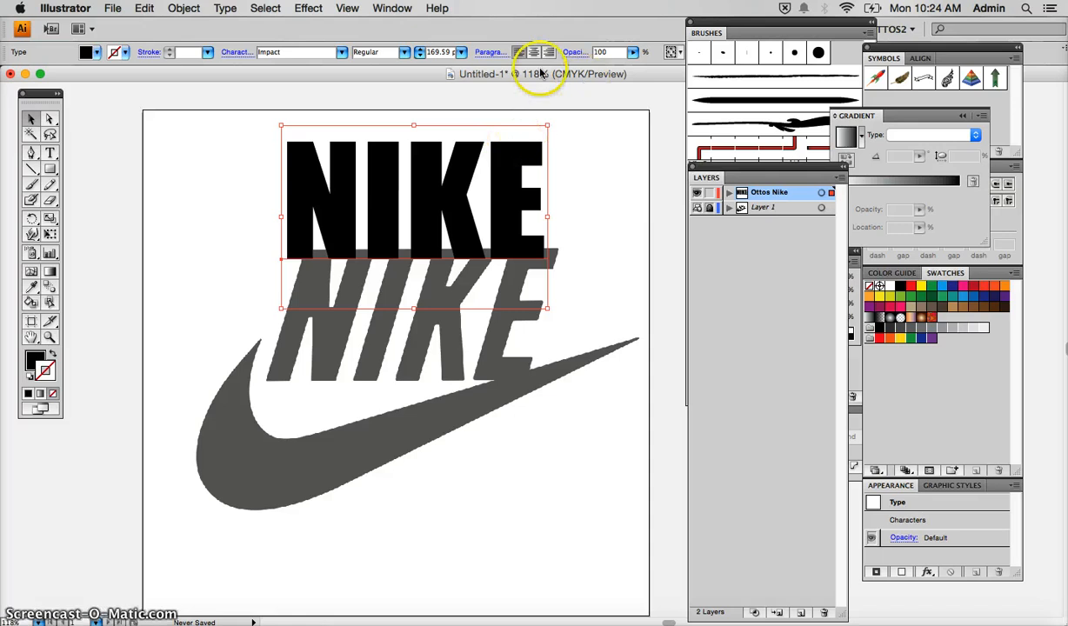
pyautogui.click(232, 53)
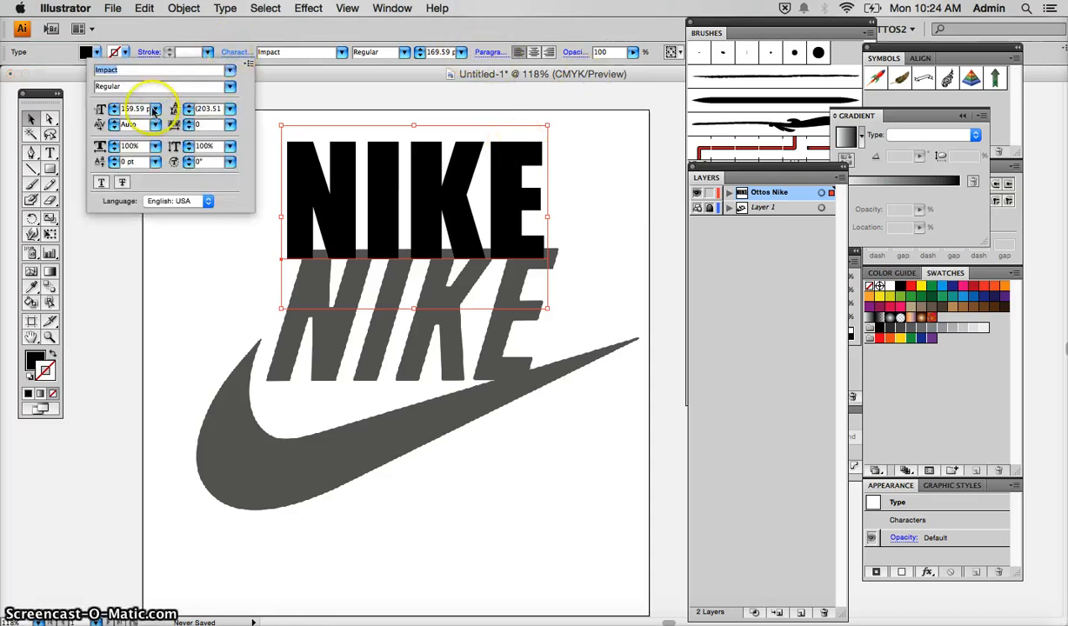
pyautogui.click(487, 53)
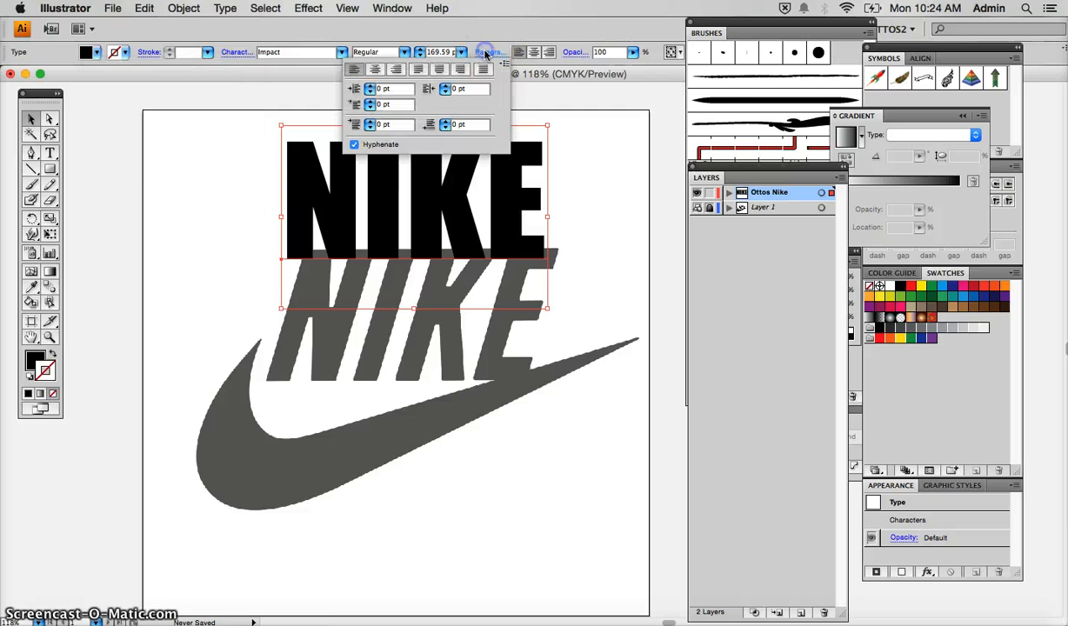
pyautogui.click(234, 53)
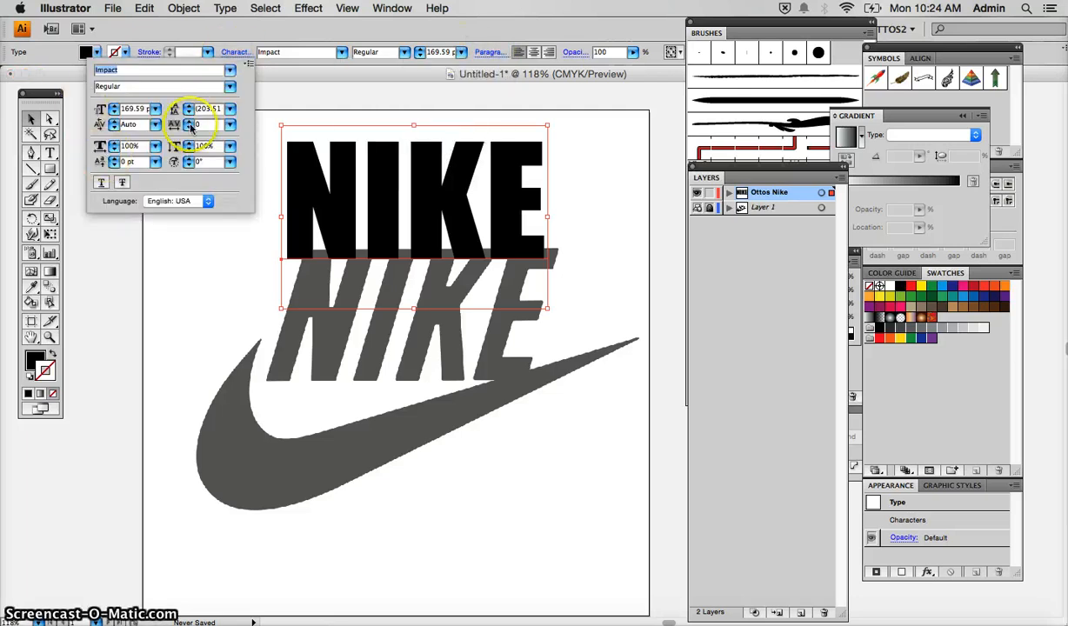
pyautogui.click(113, 123)
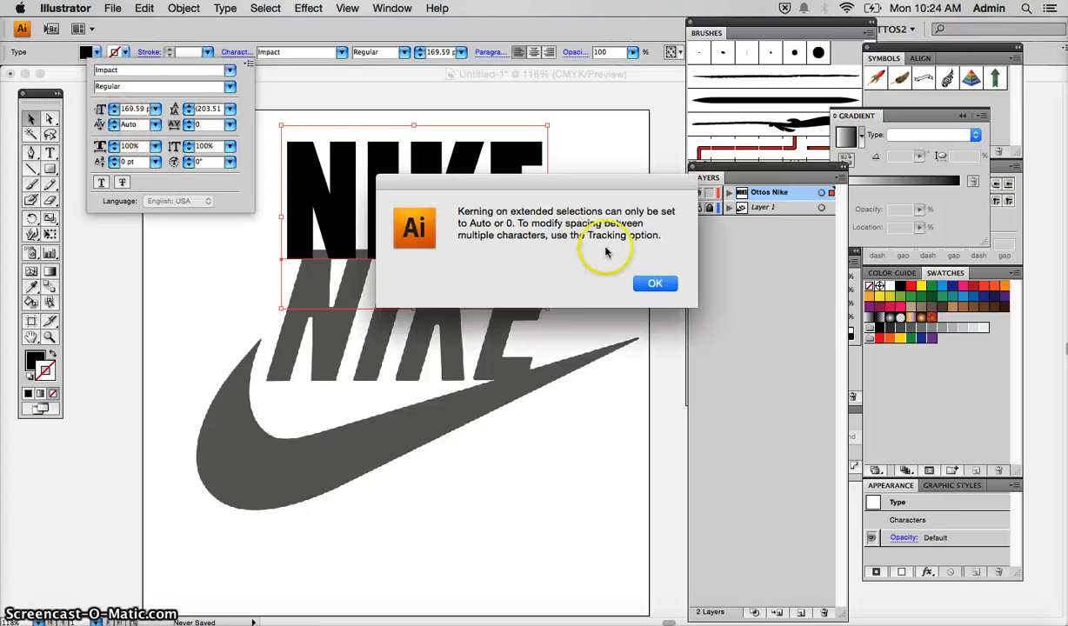
pyautogui.click(654, 284)
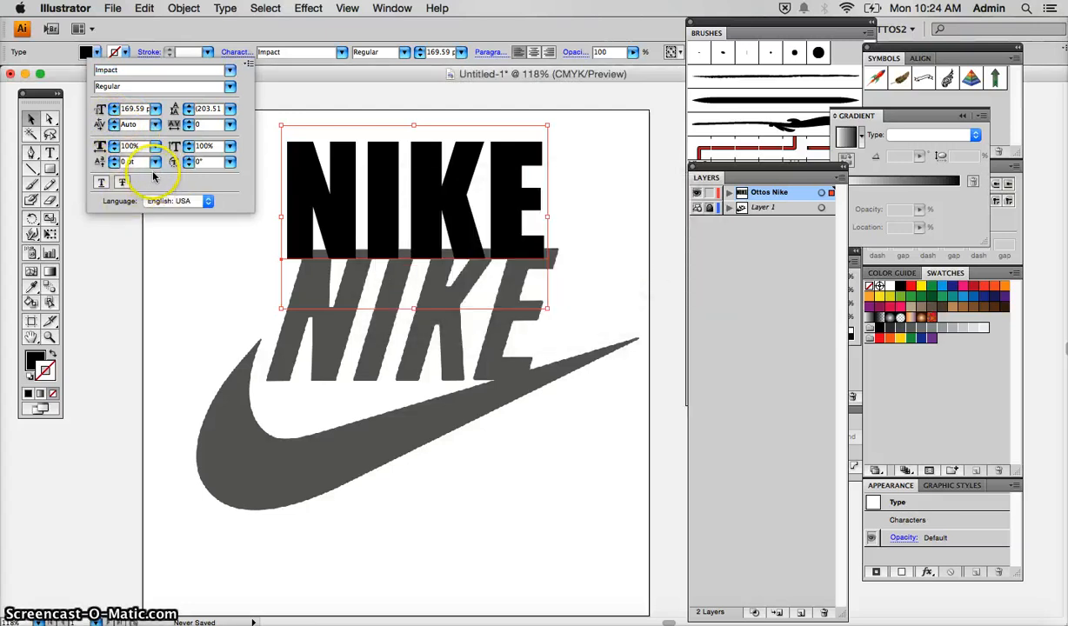
pyautogui.click(229, 86)
pyautogui.click(222, 87)
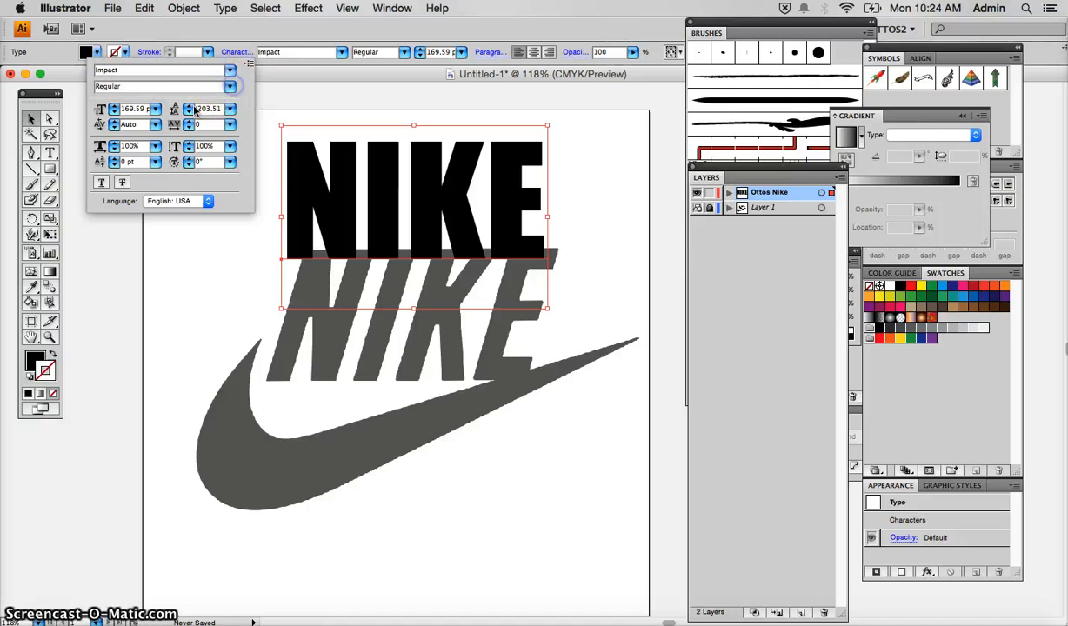
pyautogui.click(143, 200)
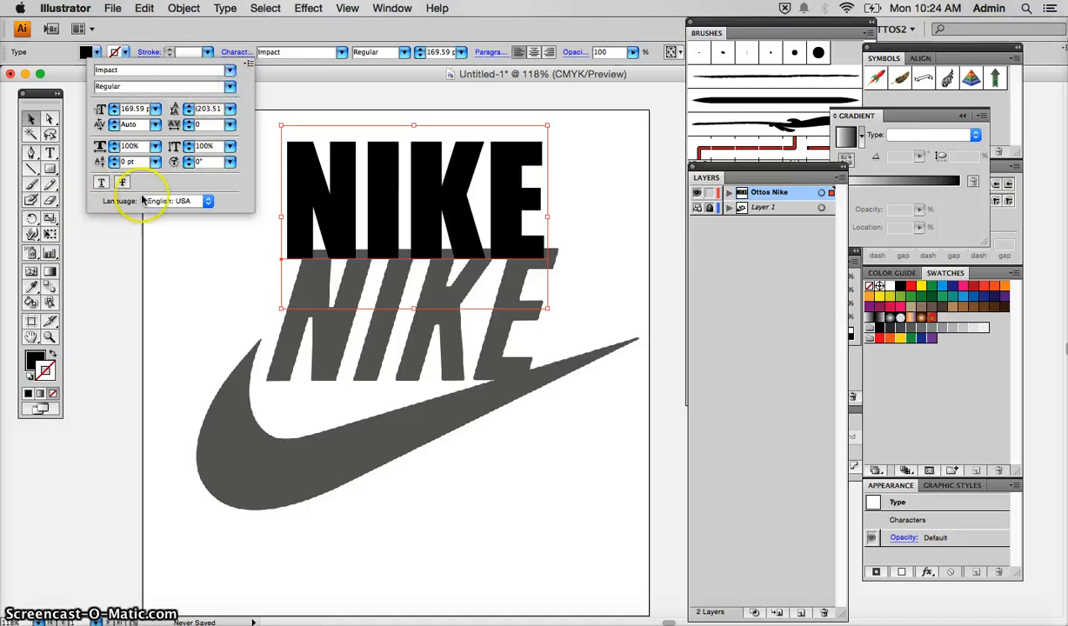
# Move the NIKE text down over the template's lettering, roughly centred between the top and bottom of its letters.
pyautogui.click(322, 106)
pyautogui.click(465, 186)
pyautogui.moveTo(423, 172)
pyautogui.mouseDown()
pyautogui.moveTo(418, 141)
pyautogui.moveTo(438, 158)
pyautogui.mouseUp()
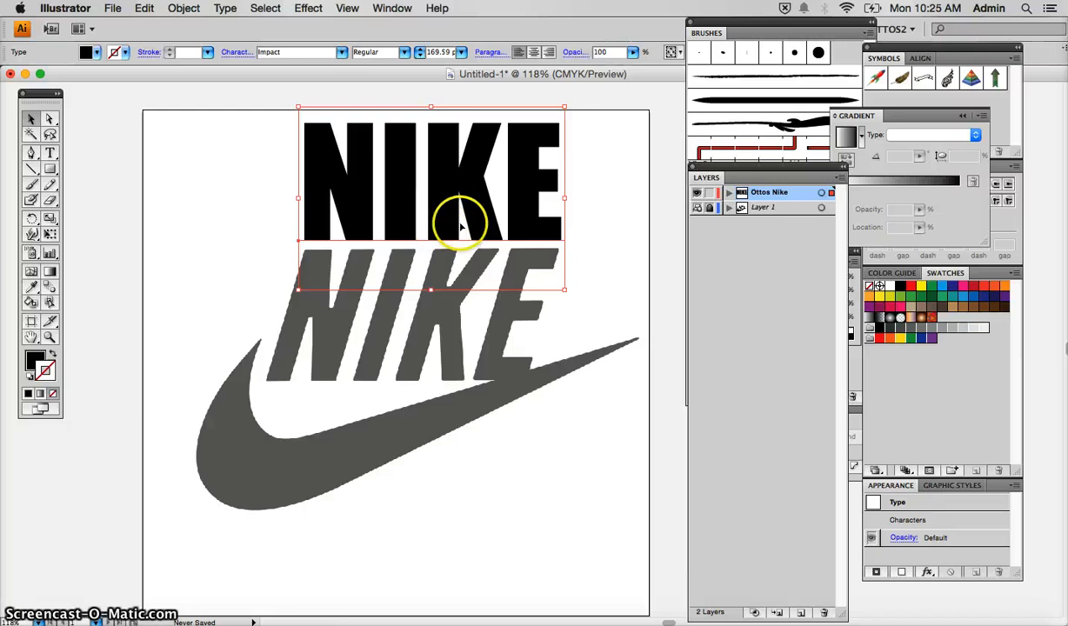
pyautogui.moveTo(428, 193); pyautogui.dragTo(429, 319)
pyautogui.moveTo(430, 319); pyautogui.dragTo(429, 318)
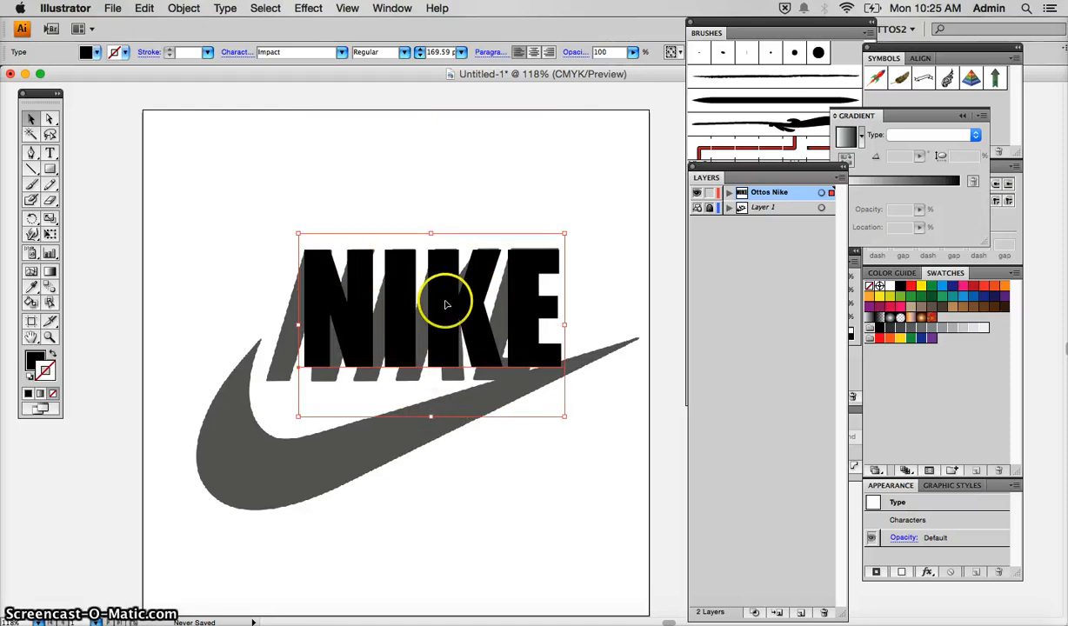
pyautogui.moveTo(424, 290); pyautogui.dragTo(425, 293)
pyautogui.click(316, 260)
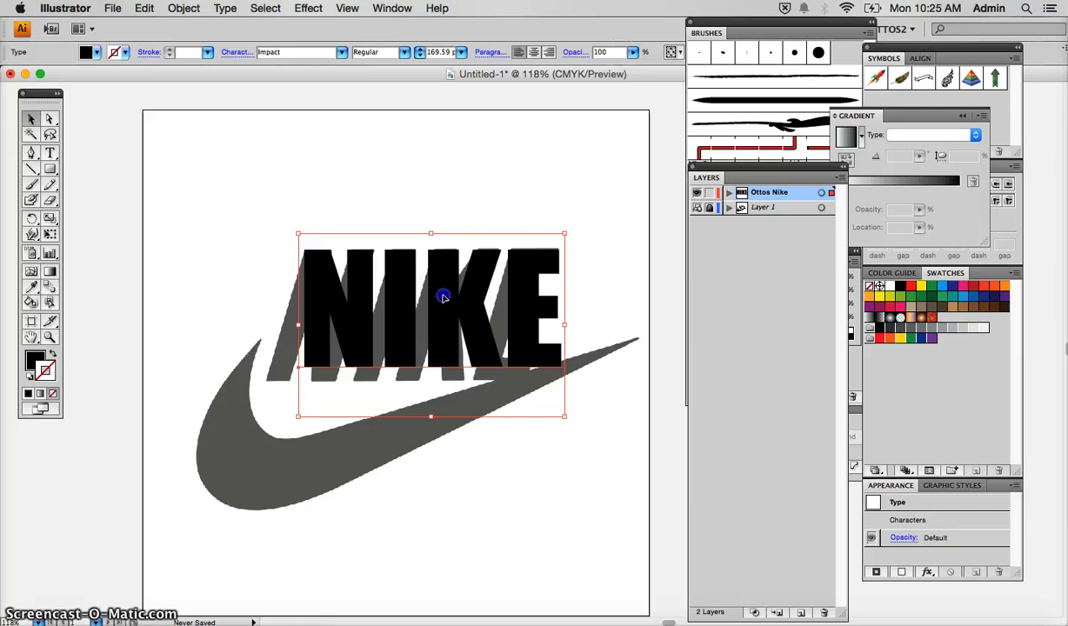
pyautogui.moveTo(441, 295); pyautogui.dragTo(441, 301)
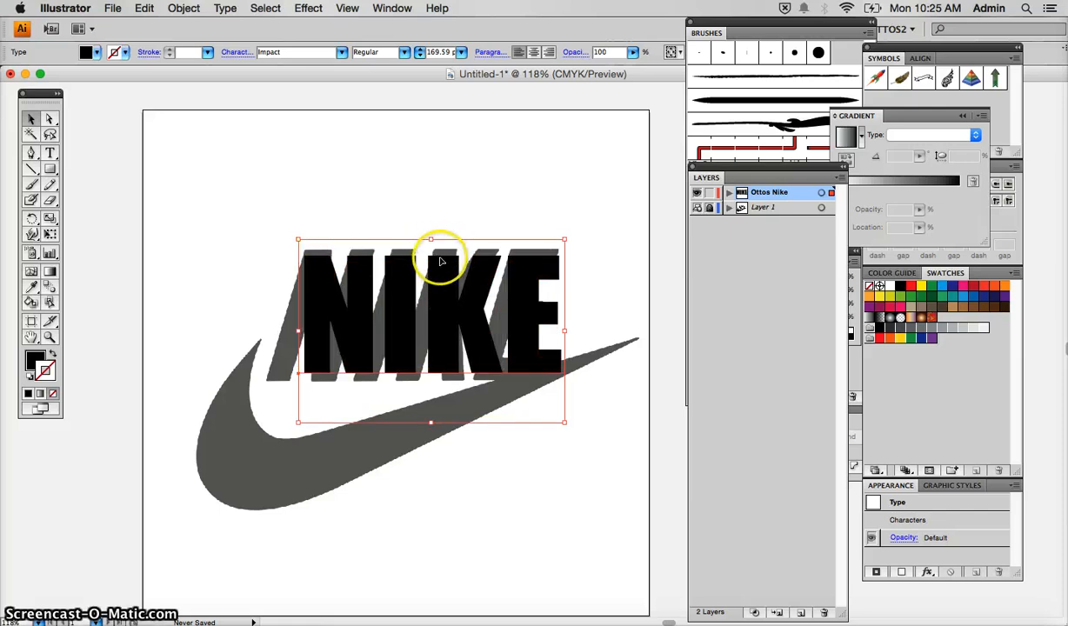
# Reduce the horizontal scale of the NIKE text to 93%.
pyautogui.click(232, 52)
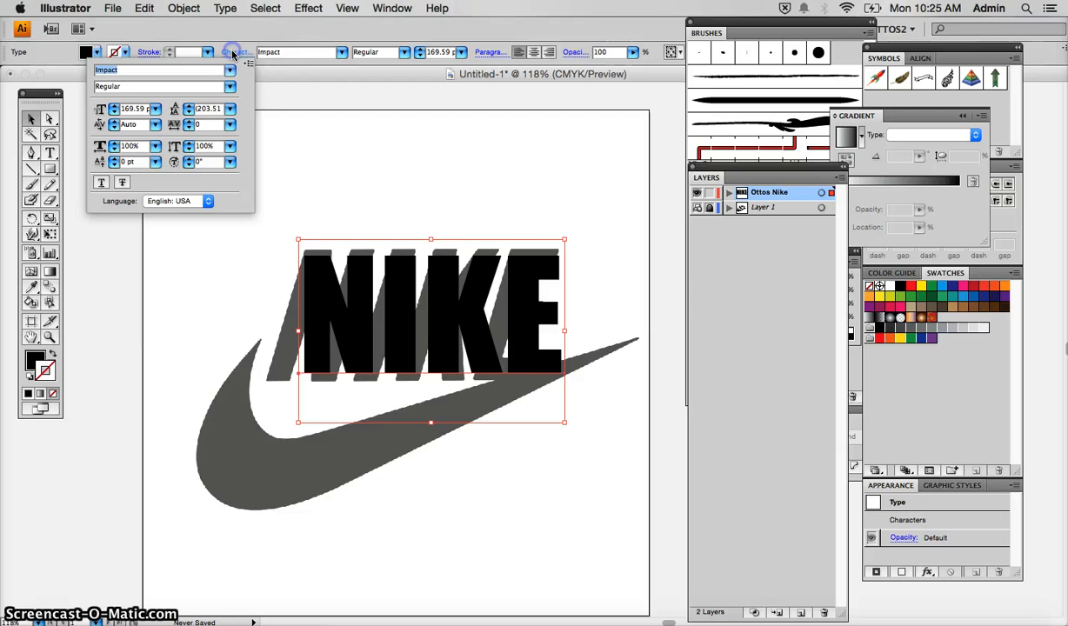
pyautogui.click(114, 151)
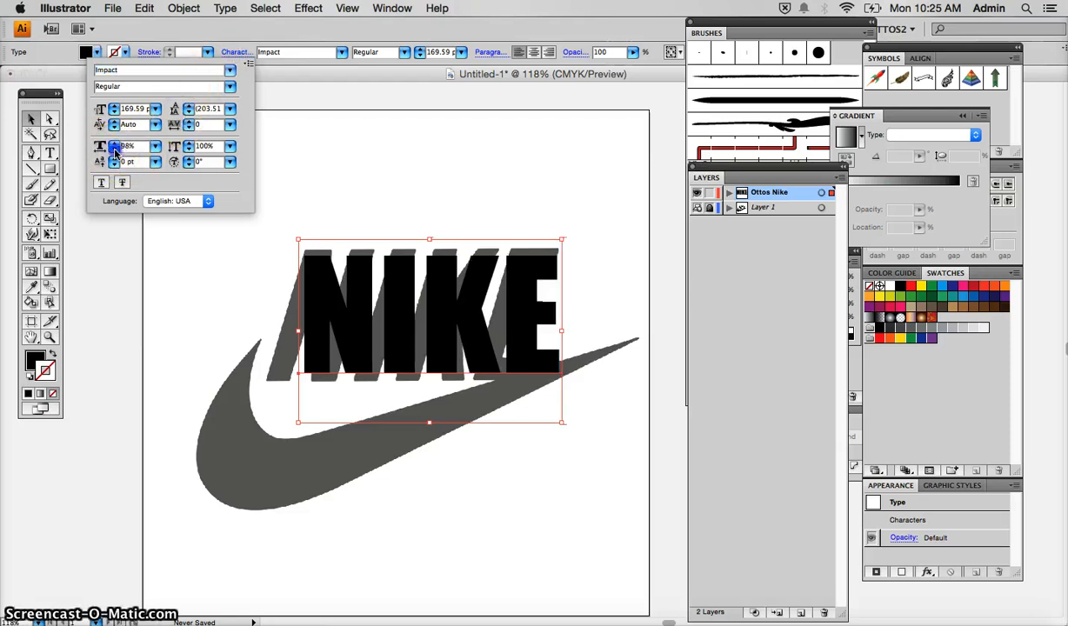
pyautogui.click(114, 151)
pyautogui.click(114, 151)
pyautogui.click(114, 150)
pyautogui.click(114, 150)
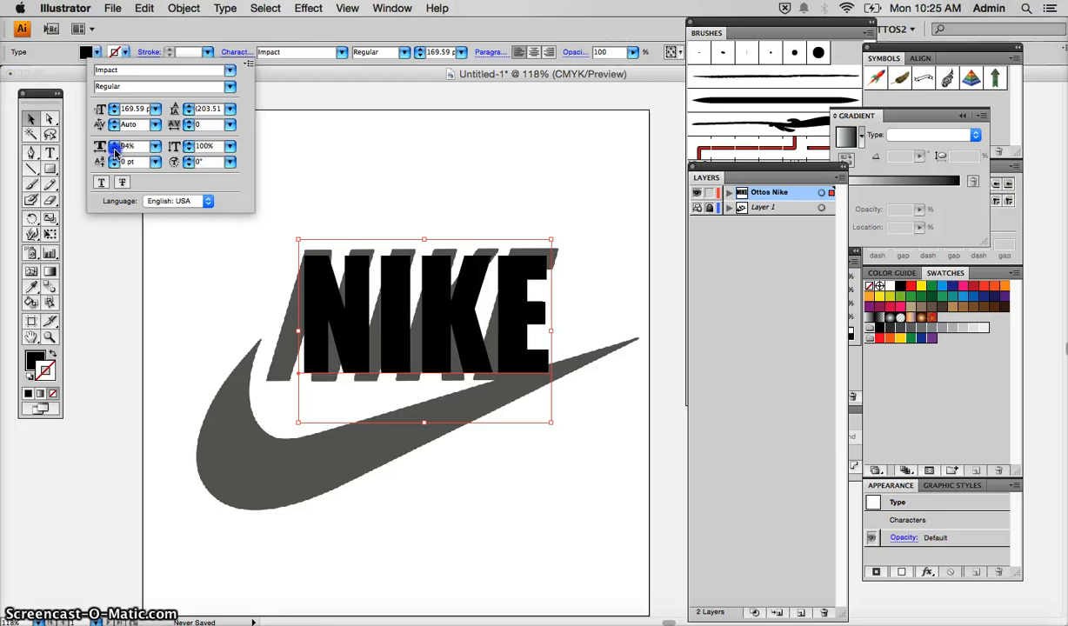
pyautogui.click(114, 150)
pyautogui.click(114, 151)
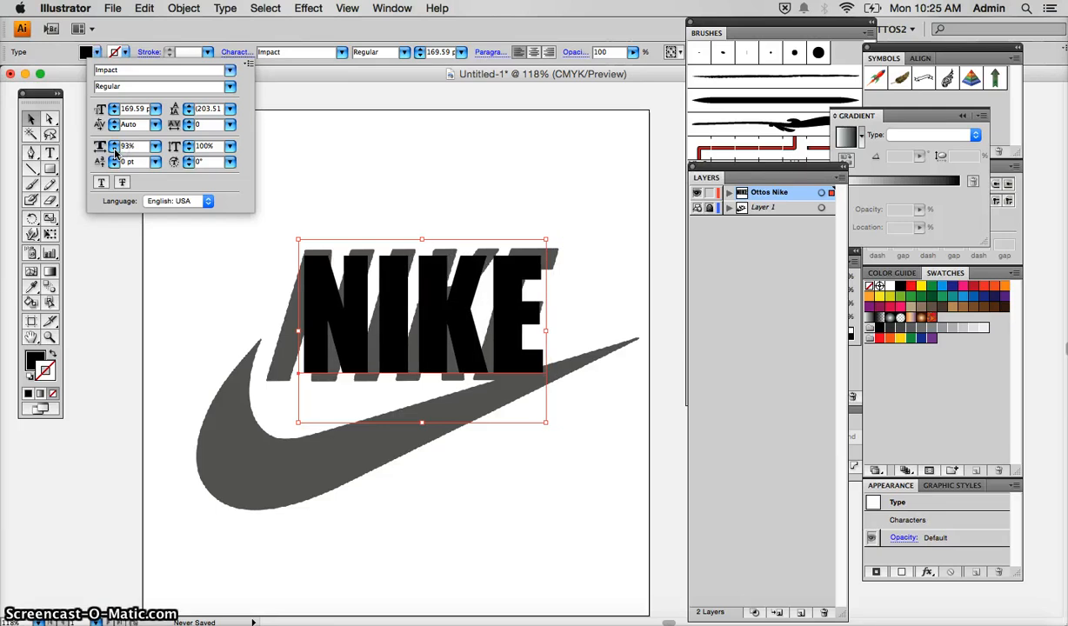
# Increase the tracking of the NIKE text to 42 to widen the gaps between its letters.
pyautogui.click(190, 127)
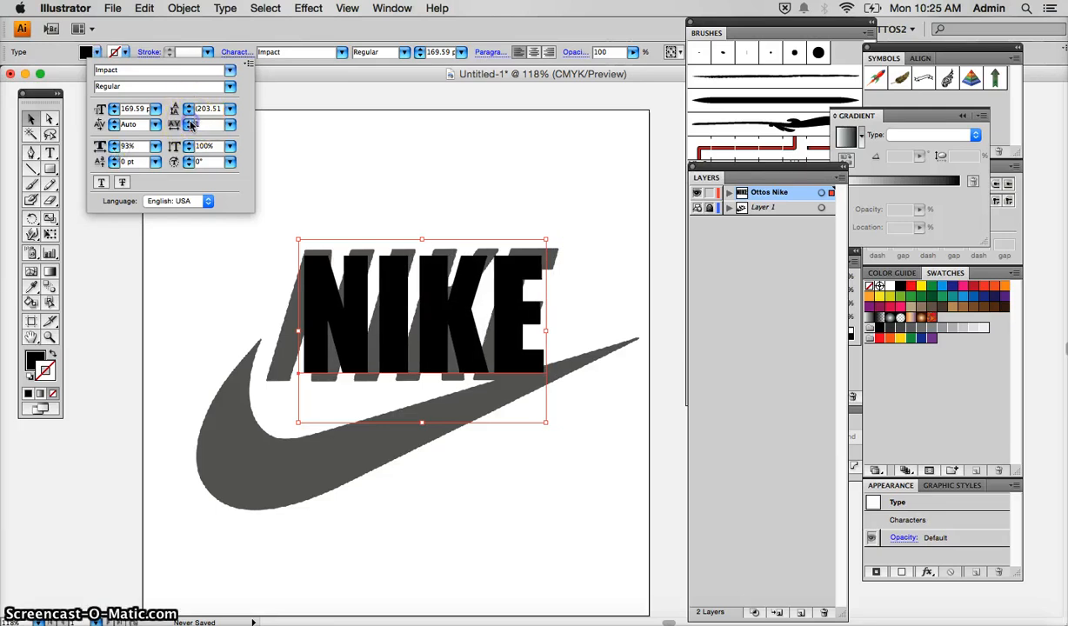
pyautogui.click(190, 124)
pyautogui.click(191, 124)
pyautogui.click(191, 124)
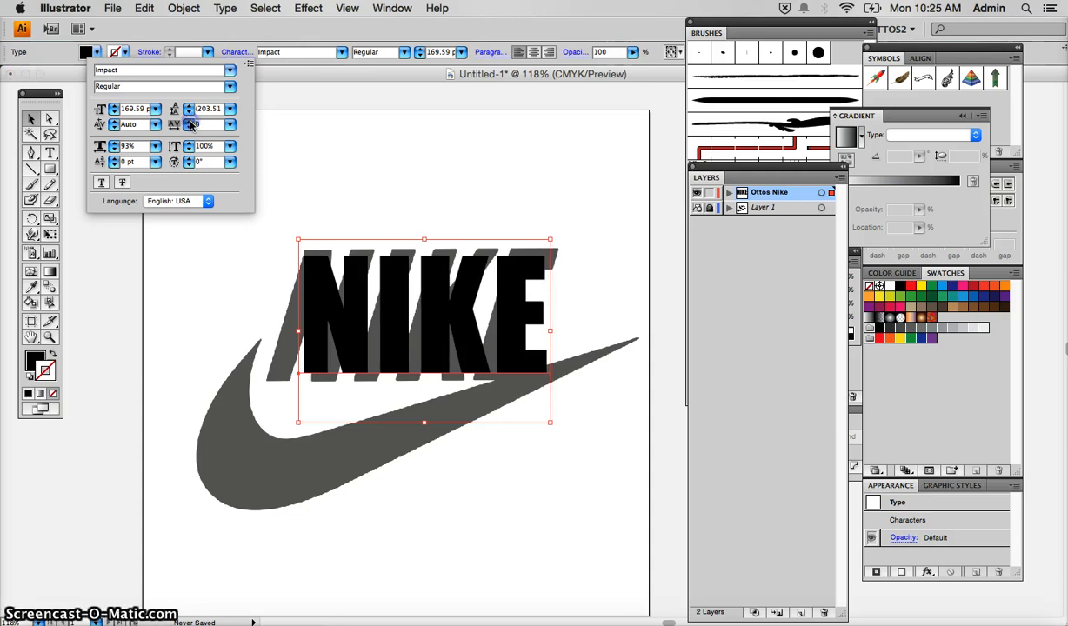
pyautogui.click(191, 125)
pyautogui.click(190, 124)
pyautogui.click(190, 125)
pyautogui.click(190, 125)
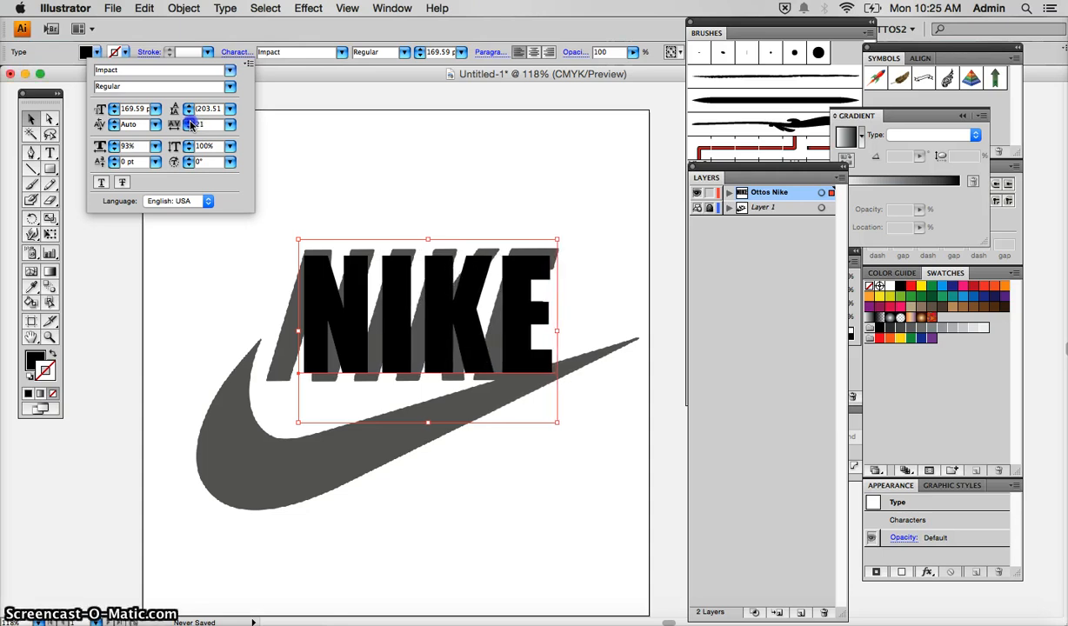
pyautogui.click(190, 125)
pyautogui.click(191, 125)
pyautogui.click(190, 125)
pyautogui.click(190, 124)
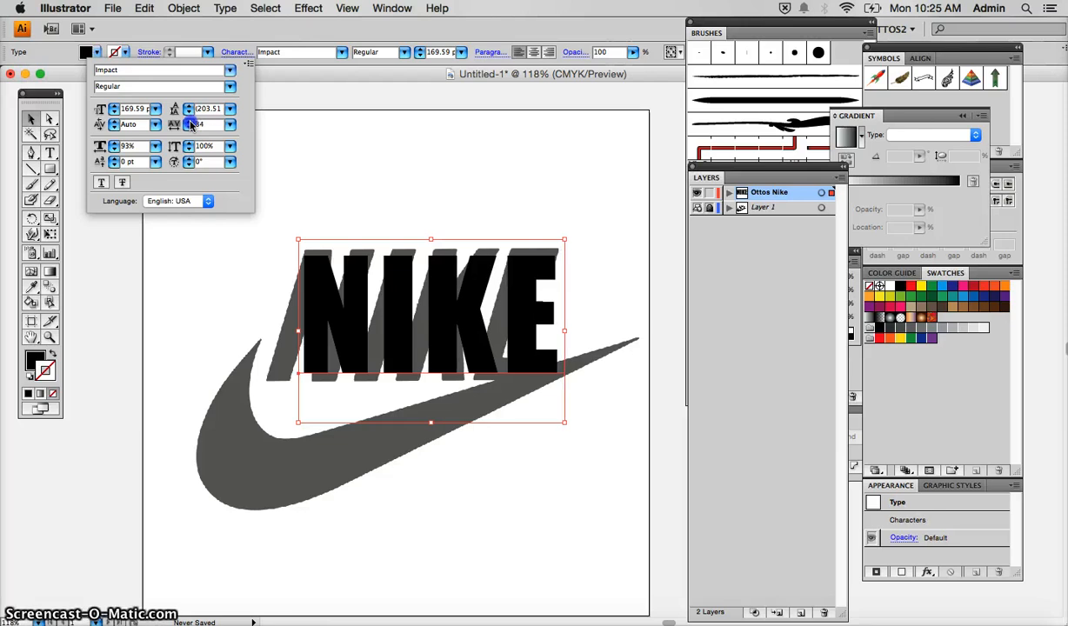
pyautogui.click(190, 124)
pyautogui.click(191, 125)
pyautogui.click(190, 125)
pyautogui.click(190, 124)
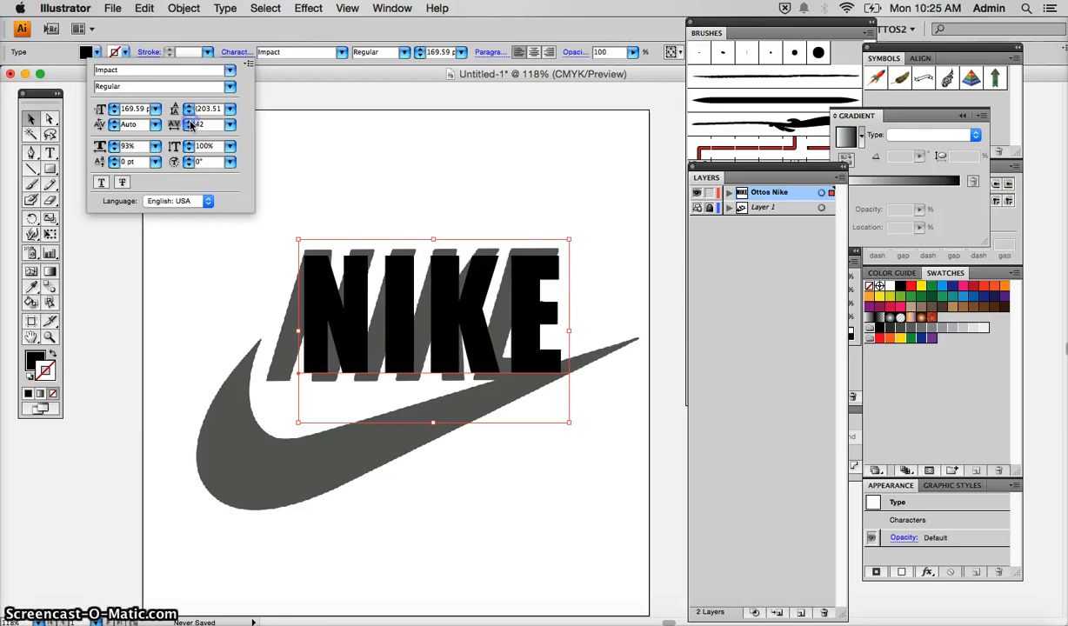
# Narrow the NIKE letters further by setting their horizontal scale to 84%.
pyautogui.click(114, 151)
pyautogui.click(114, 151)
pyautogui.click(114, 151)
pyautogui.click(114, 150)
pyautogui.click(114, 150)
pyautogui.click(113, 150)
pyautogui.click(114, 150)
pyautogui.click(114, 150)
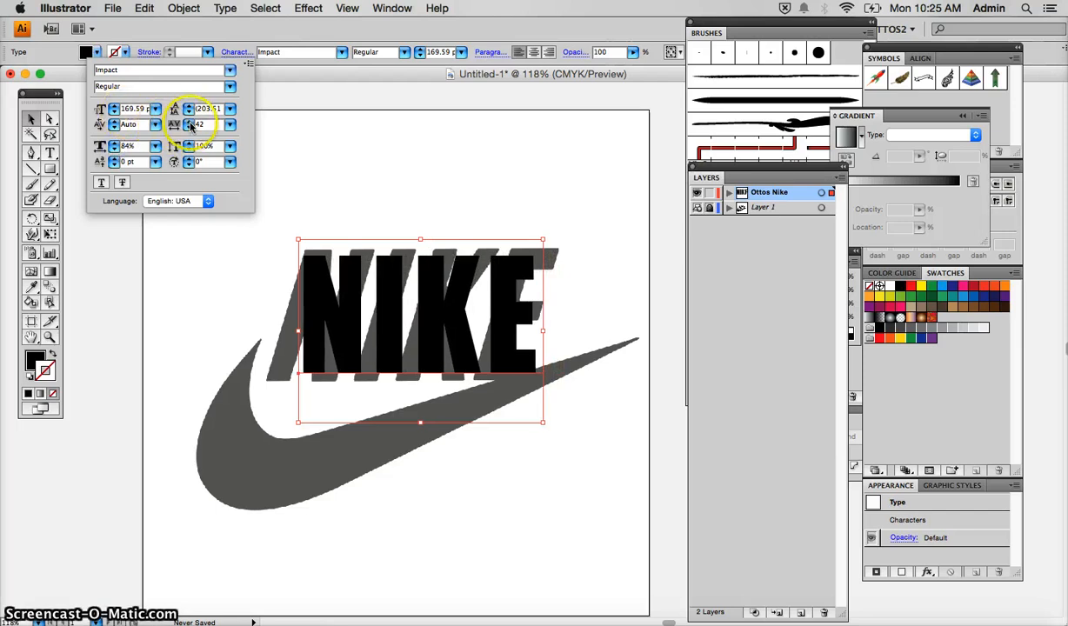
# Raise the tracking of the NIKE text to 70.
pyautogui.click(191, 125)
pyautogui.click(191, 124)
pyautogui.click(190, 125)
pyautogui.click(190, 125)
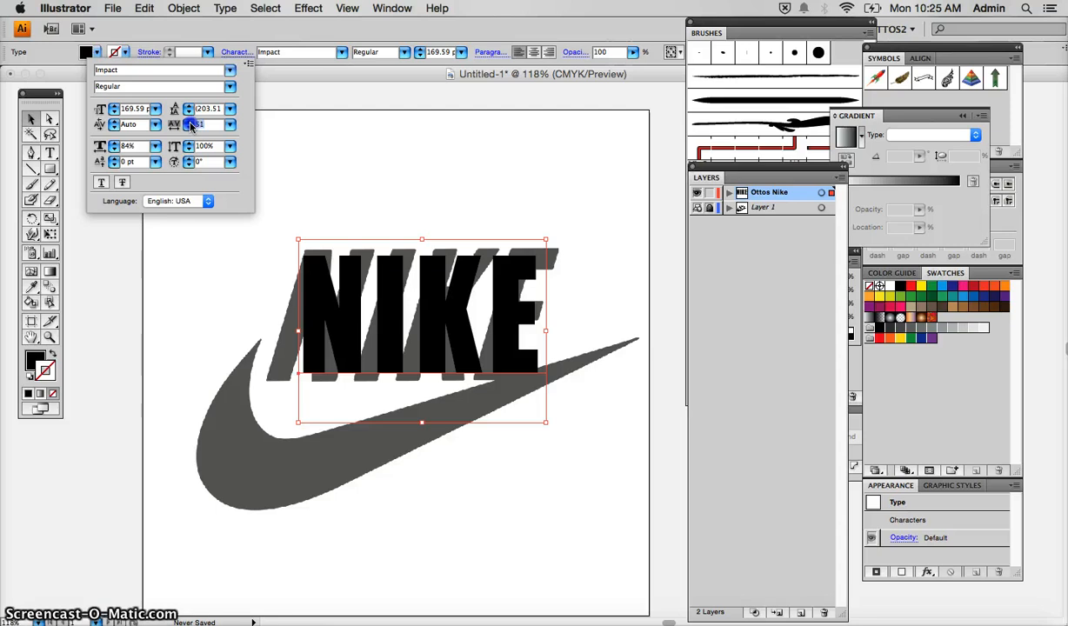
pyautogui.click(191, 124)
pyautogui.click(191, 124)
pyautogui.click(190, 125)
pyautogui.click(190, 124)
pyautogui.click(190, 124)
pyautogui.click(191, 124)
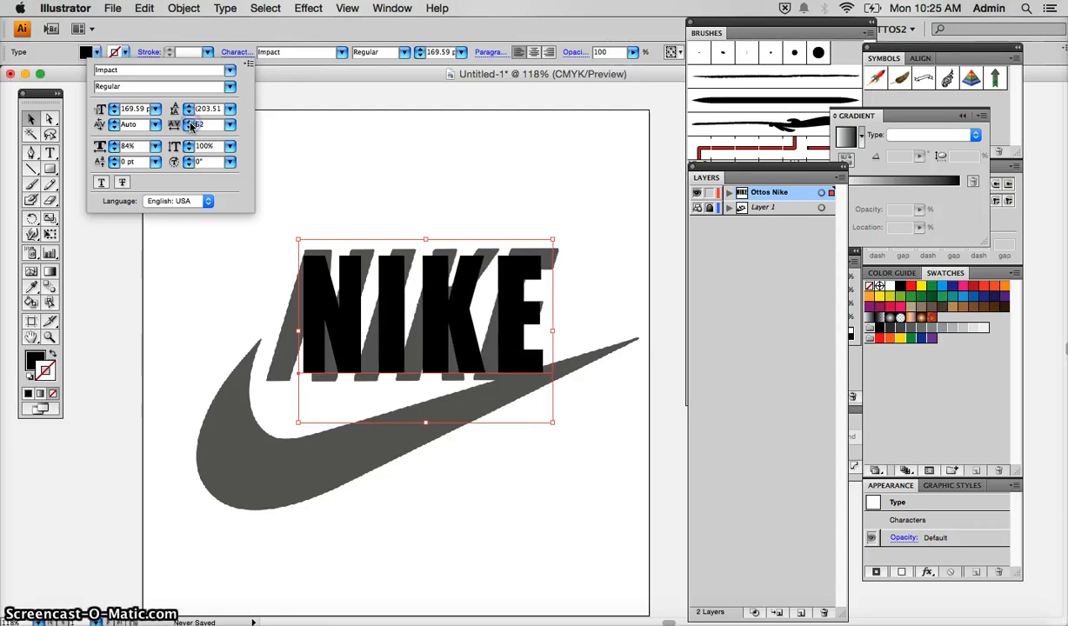
pyautogui.click(191, 124)
pyautogui.click(191, 124)
pyautogui.click(191, 124)
pyautogui.click(190, 125)
pyautogui.click(191, 124)
pyautogui.click(190, 124)
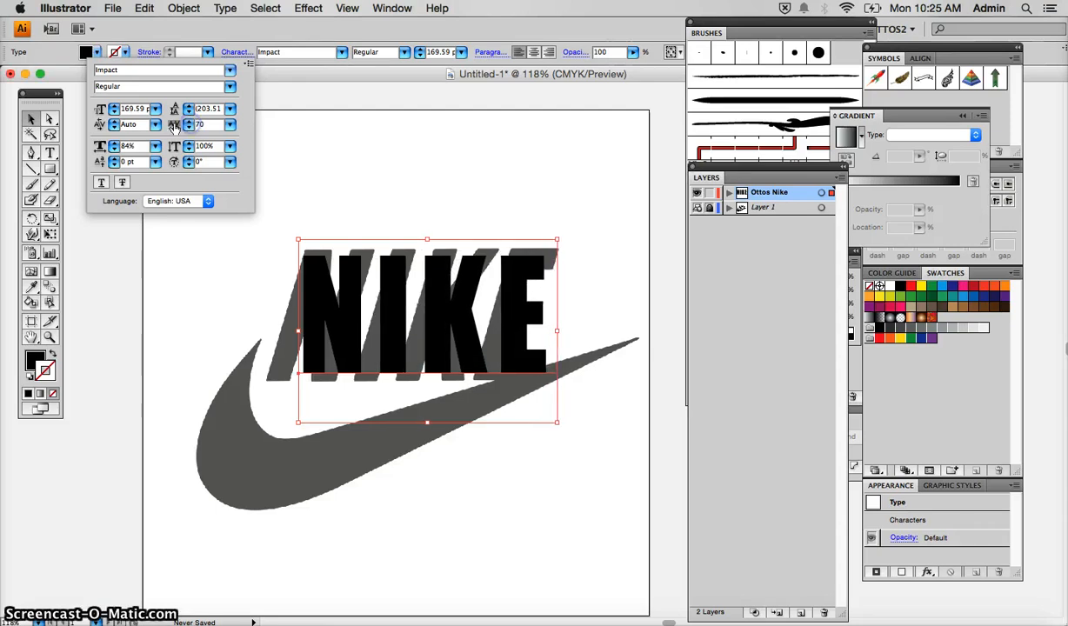
# Set the NIKE text's horizontal scale to 88% and align the tops of its letters with the template lettering.
pyautogui.click(113, 144)
pyautogui.click(114, 144)
pyautogui.click(114, 144)
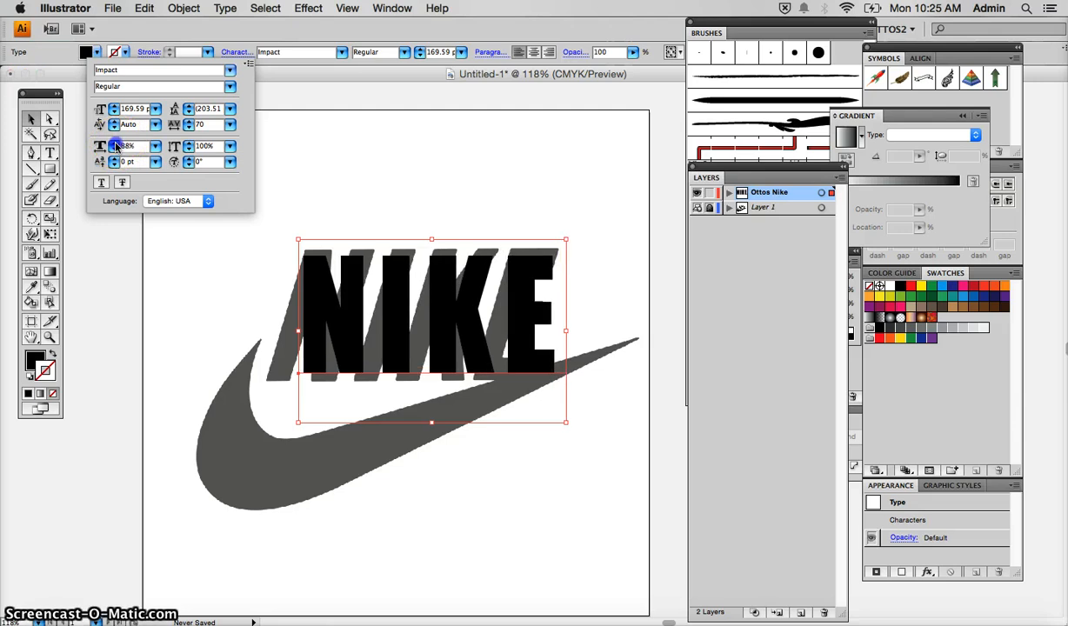
pyautogui.click(114, 144)
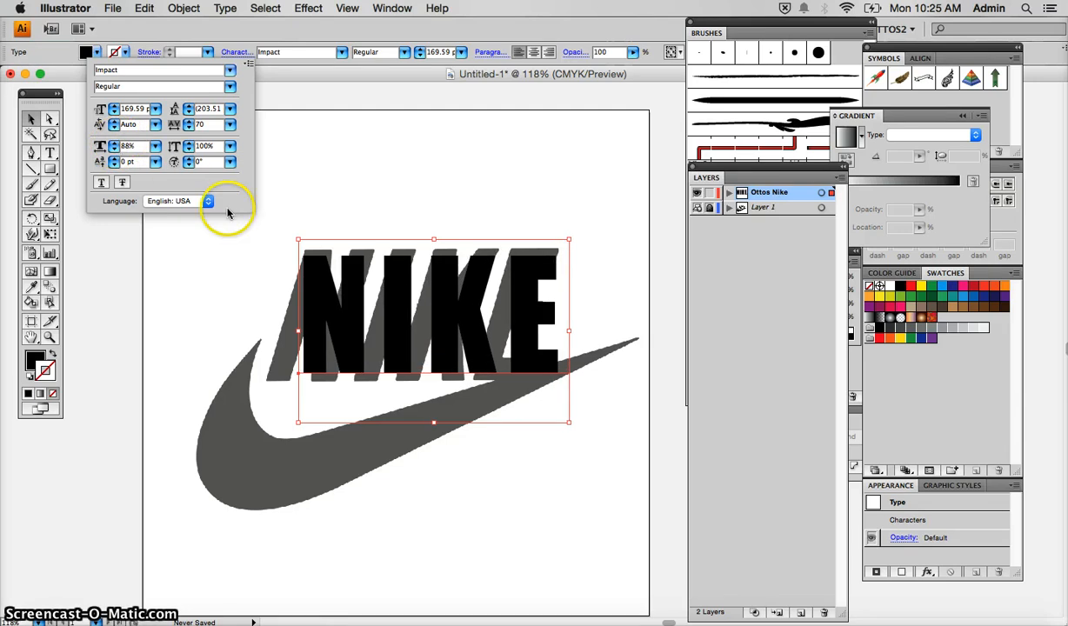
pyautogui.moveTo(359, 264); pyautogui.dragTo(363, 262)
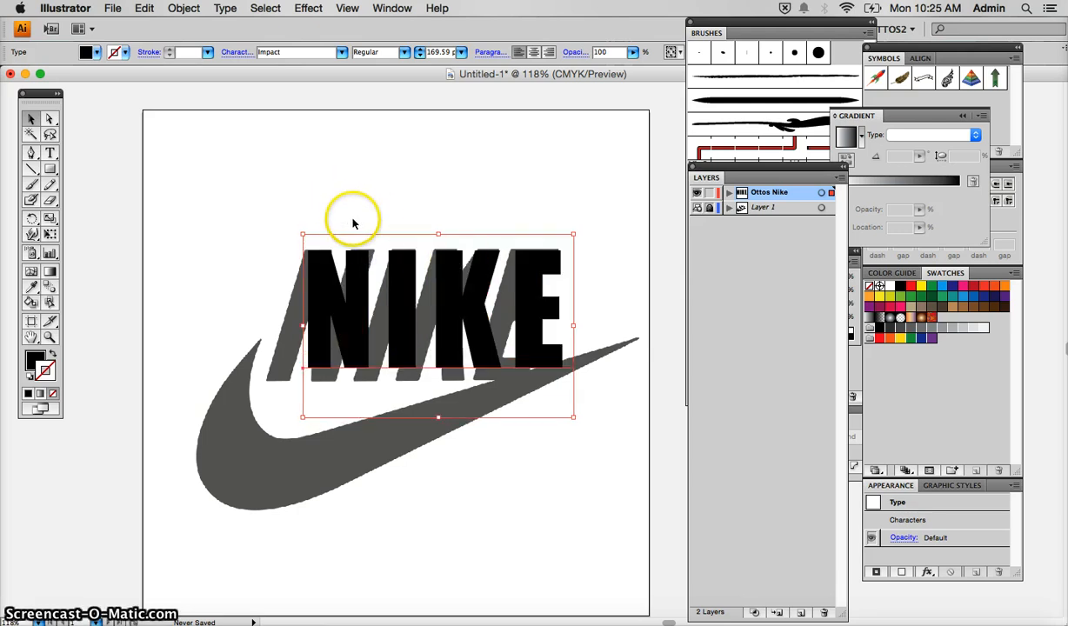
pyautogui.click(308, 9)
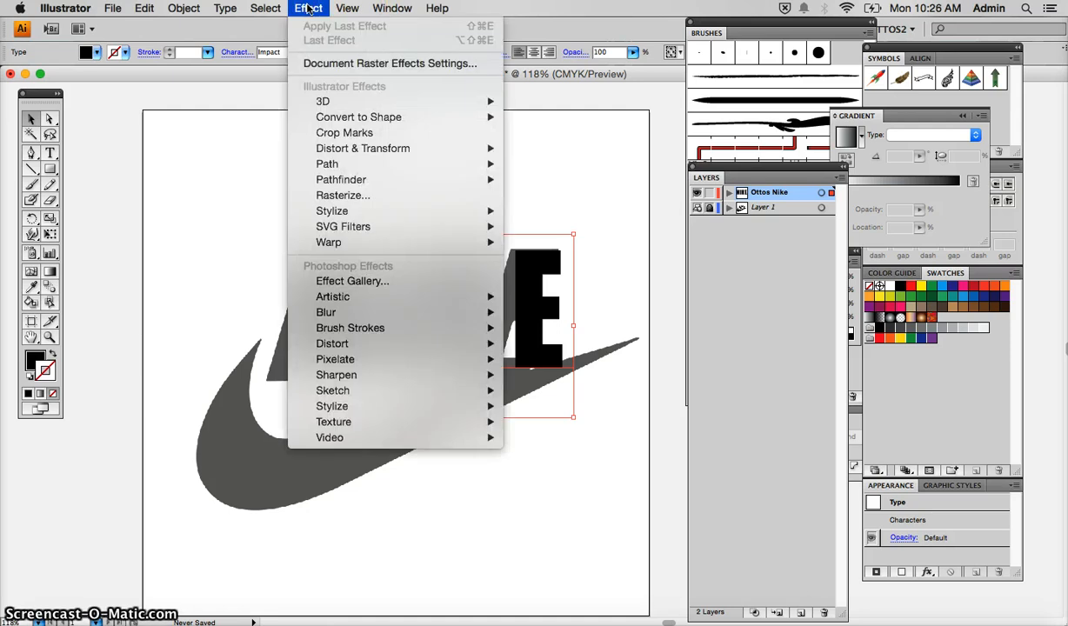
pyautogui.moveTo(330, 248)
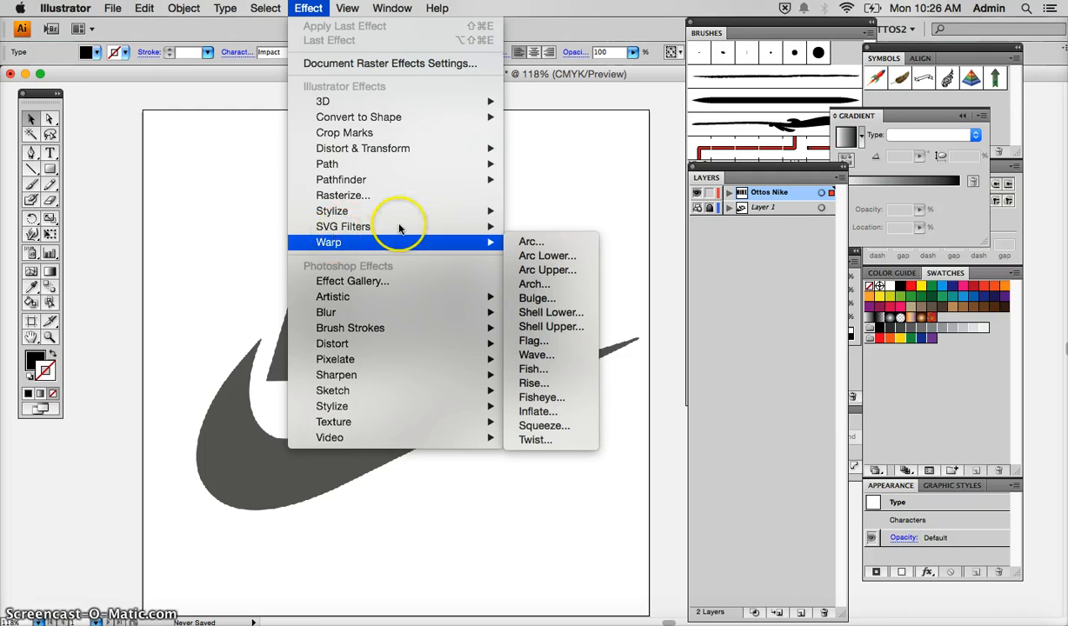
pyautogui.moveTo(481, 226)
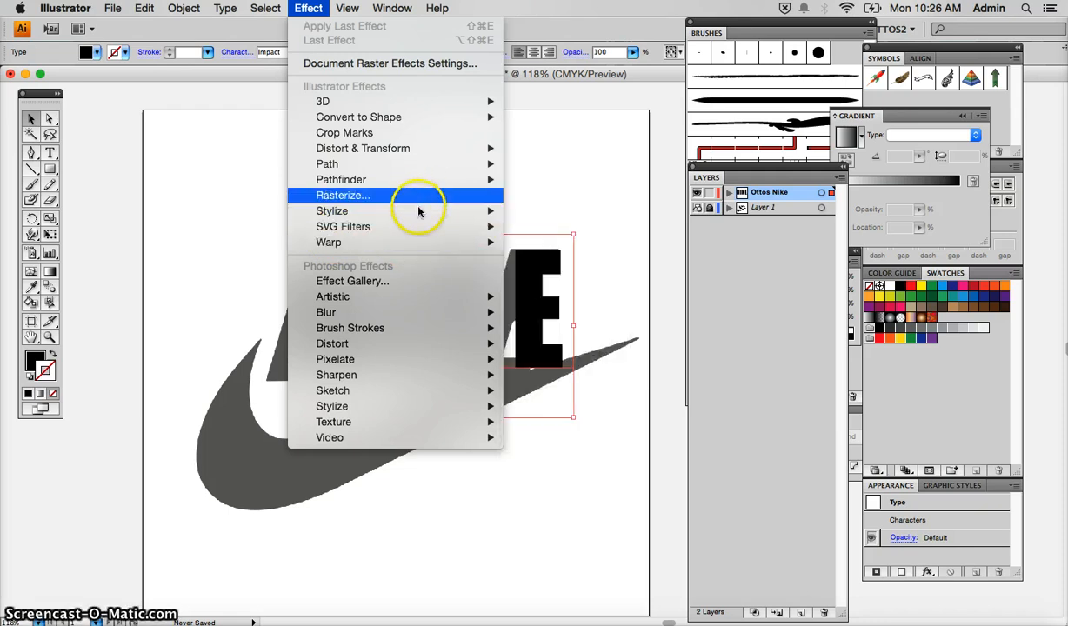
pyautogui.moveTo(419, 210)
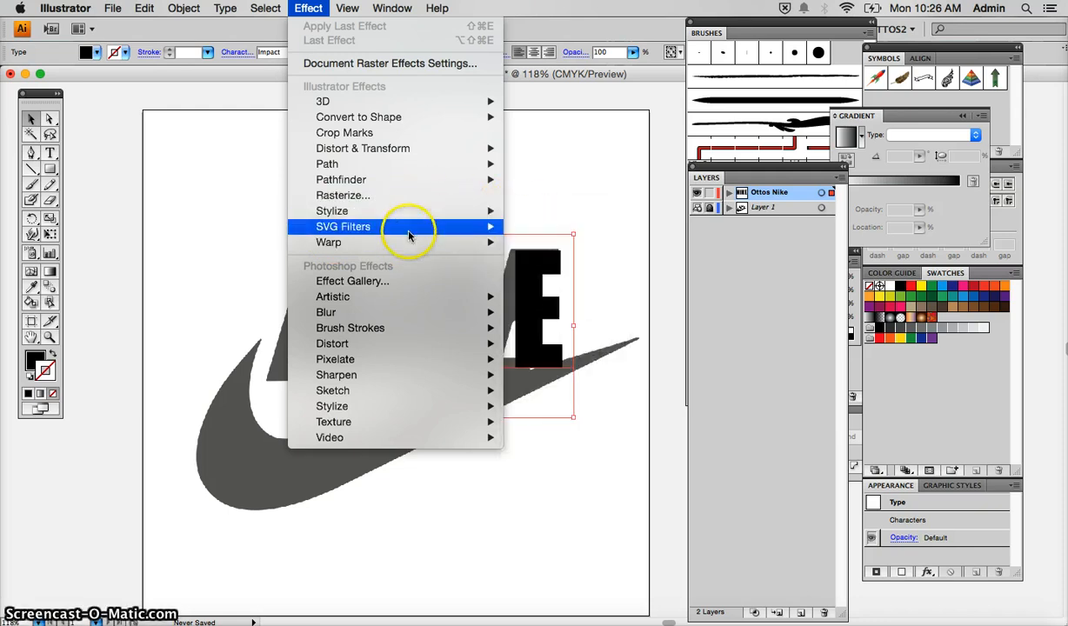
pyautogui.moveTo(405, 245)
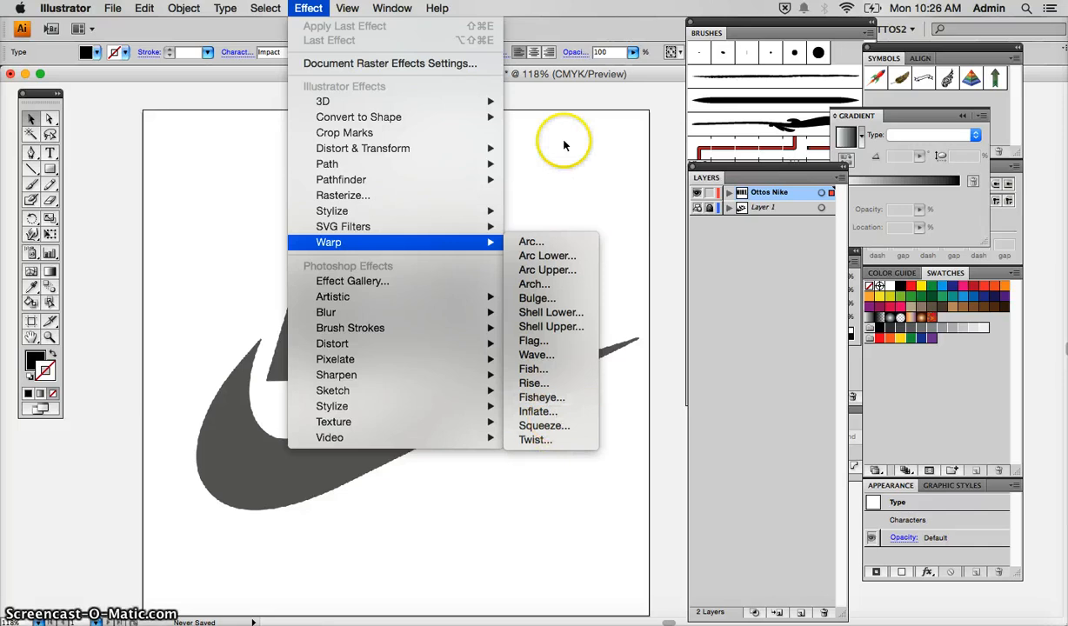
pyautogui.click(510, 182)
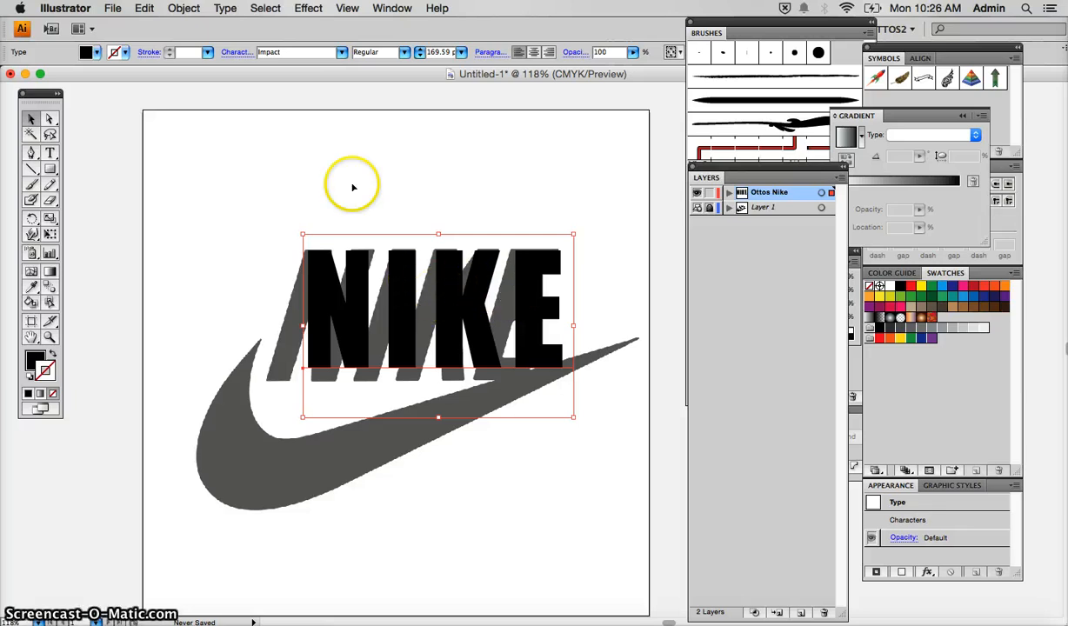
# Convert the NIKE text to outlines and nudge the lettering sideways so the N's top corner meets the template.
pyautogui.click(224, 8)
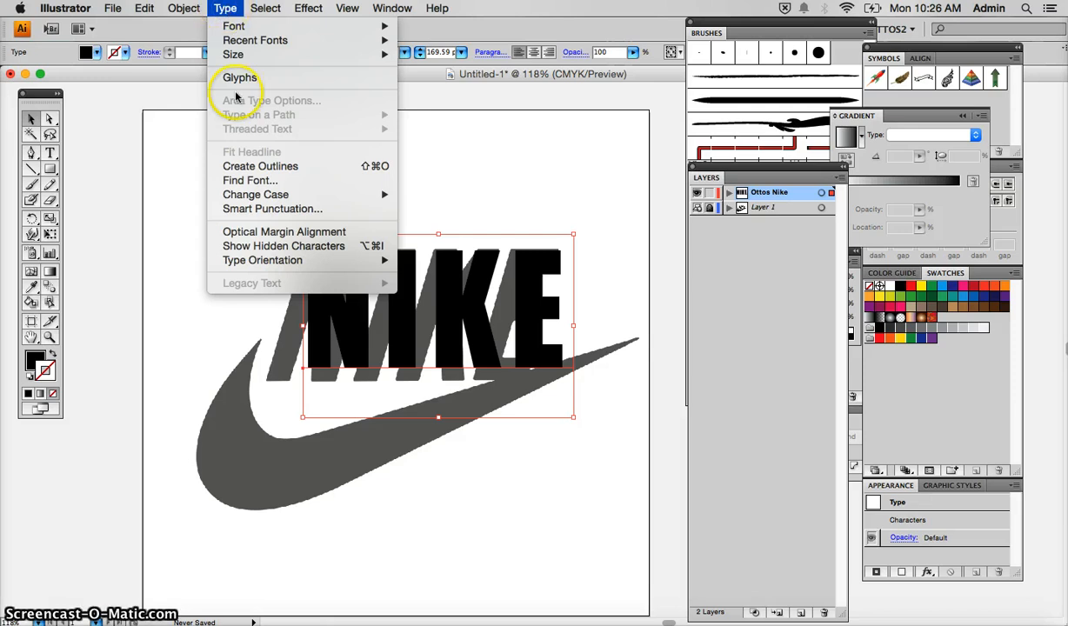
pyautogui.click(240, 166)
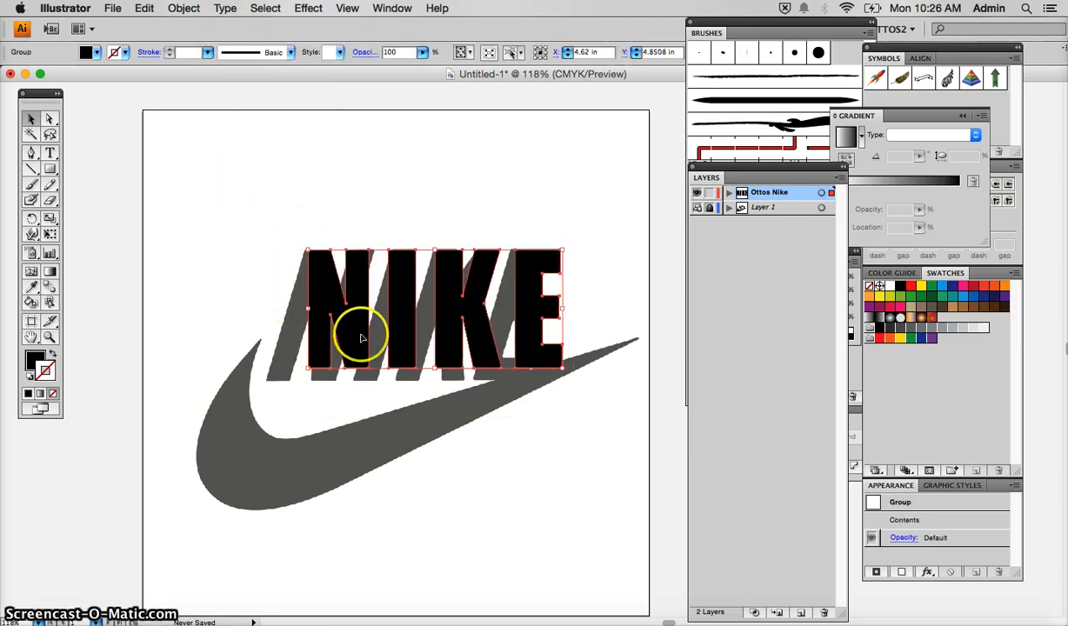
pyautogui.moveTo(399, 297)
pyautogui.mouseDown()
pyautogui.moveTo(381, 205)
pyautogui.moveTo(383, 280)
pyautogui.moveTo(395, 297)
pyautogui.mouseUp()
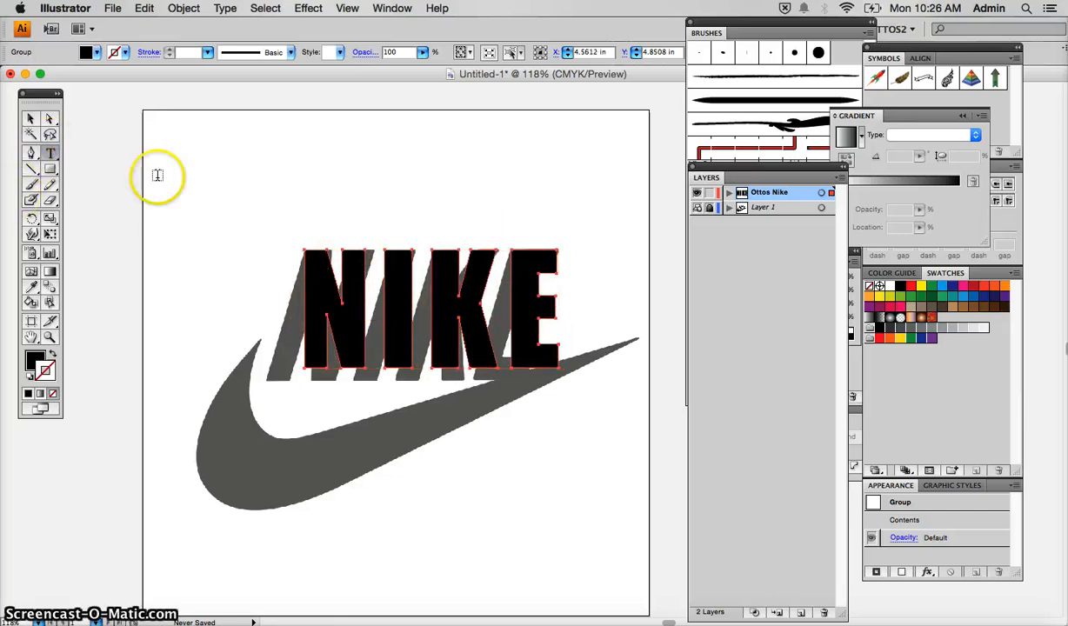
pyautogui.click(31, 119)
pyautogui.moveTo(313, 262)
pyautogui.mouseDown()
pyautogui.moveTo(316, 277)
pyautogui.moveTo(314, 263)
pyautogui.mouseUp()
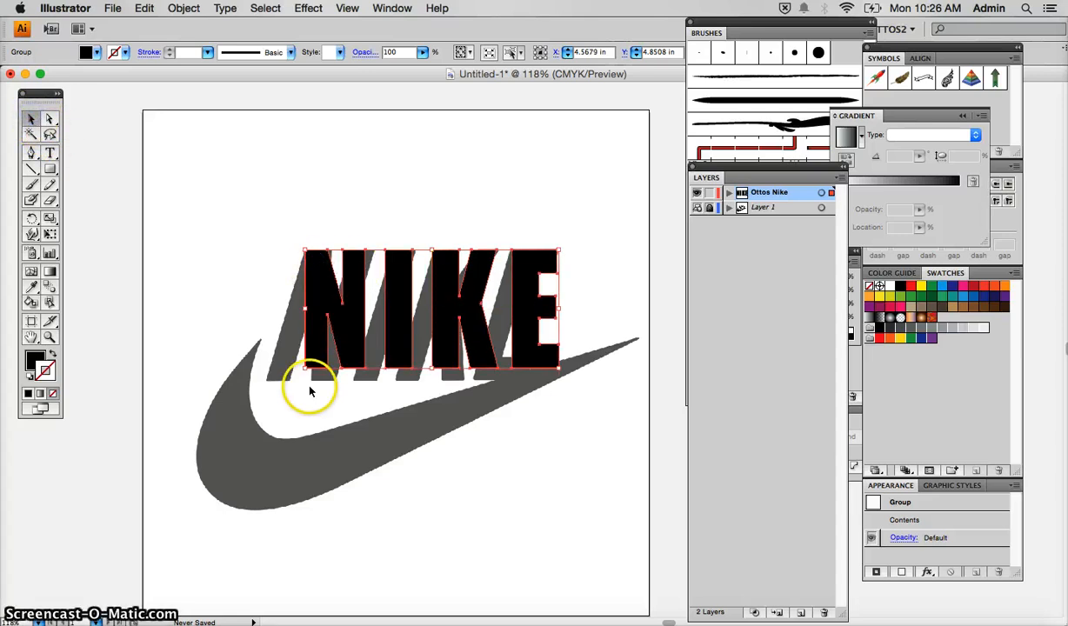
pyautogui.click(50, 119)
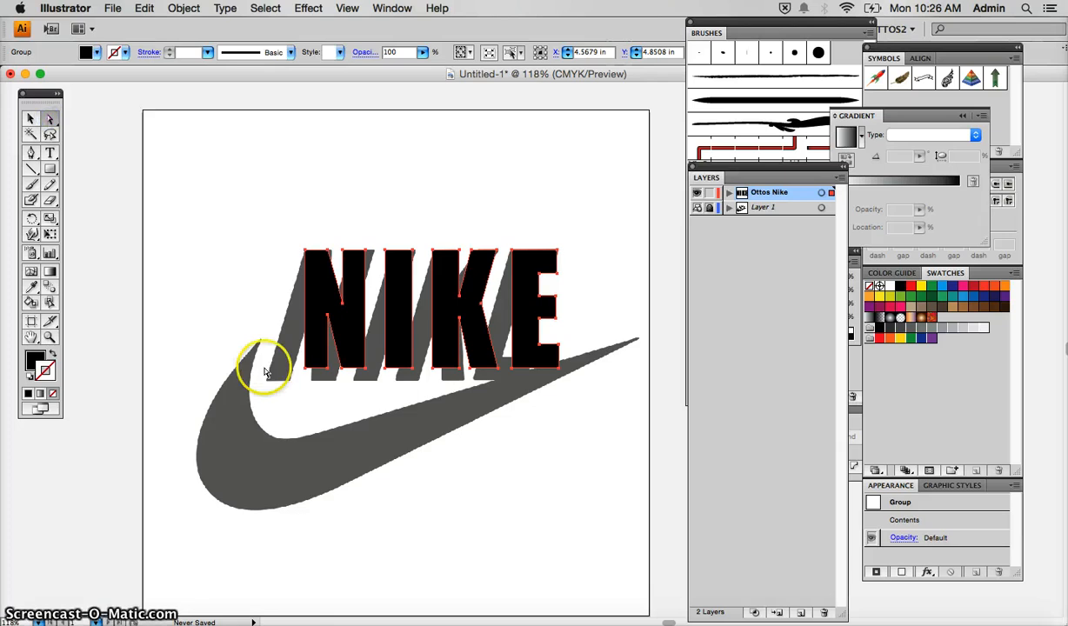
pyautogui.click(30, 119)
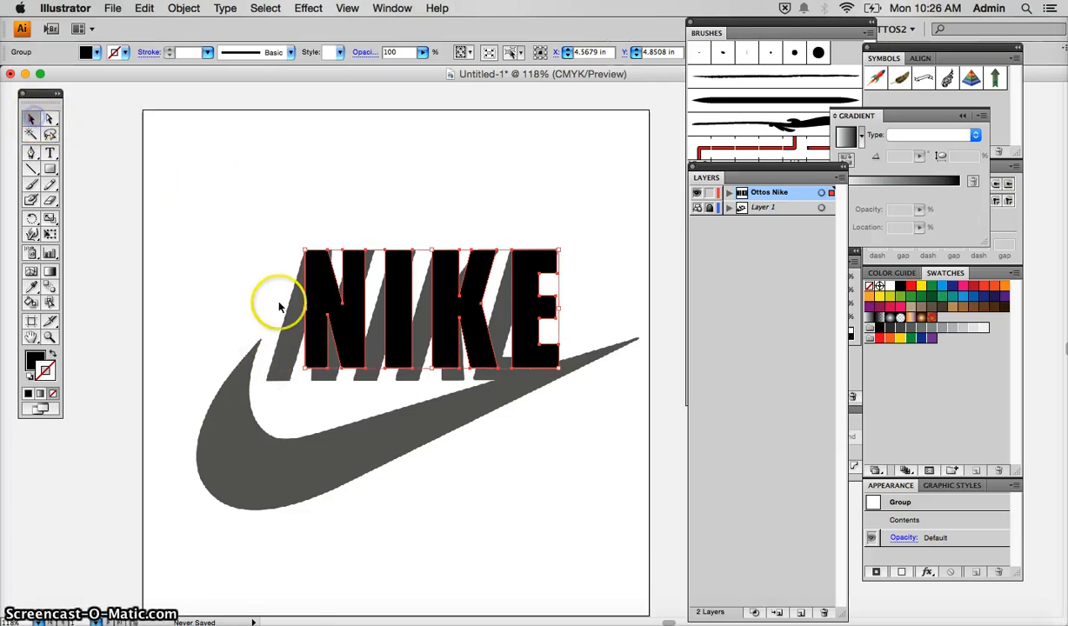
pyautogui.moveTo(303, 367); pyautogui.dragTo(420, 187)
pyautogui.press('super+z')
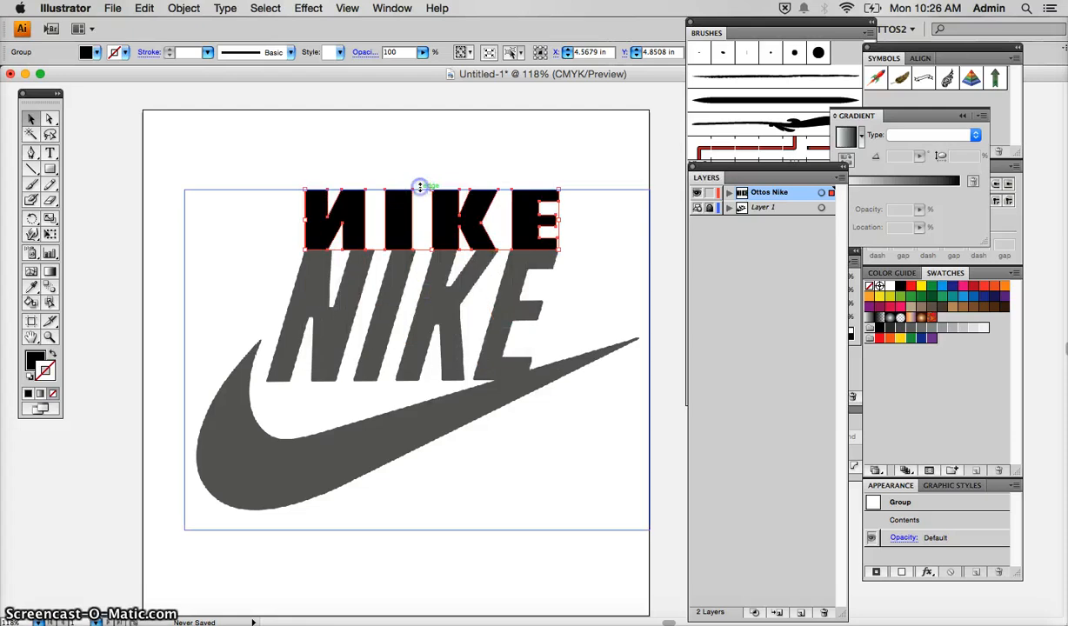
pyautogui.press('super+z')
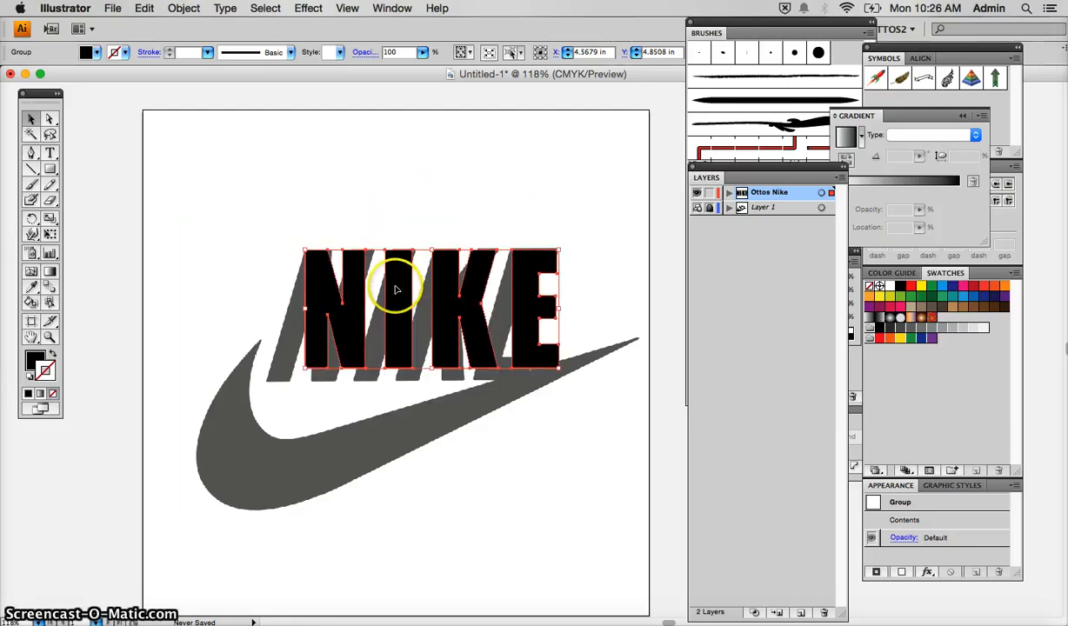
# Reposition the outlined NIKE letters over the template with their tops aligned to the template lettering.
pyautogui.moveTo(392, 287); pyautogui.dragTo(397, 289)
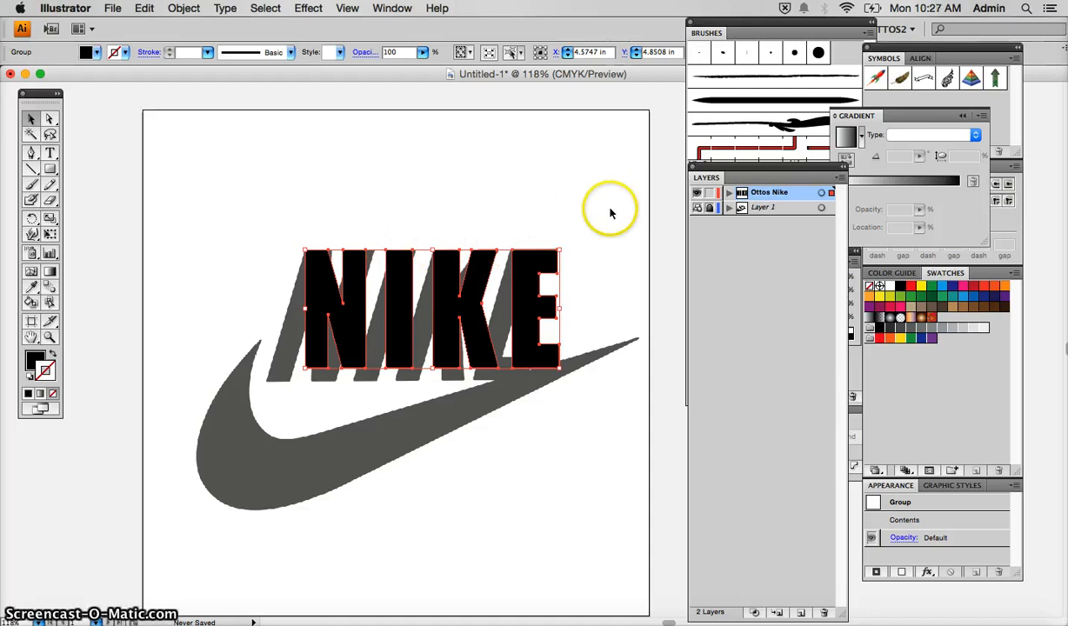
pyautogui.click(346, 197)
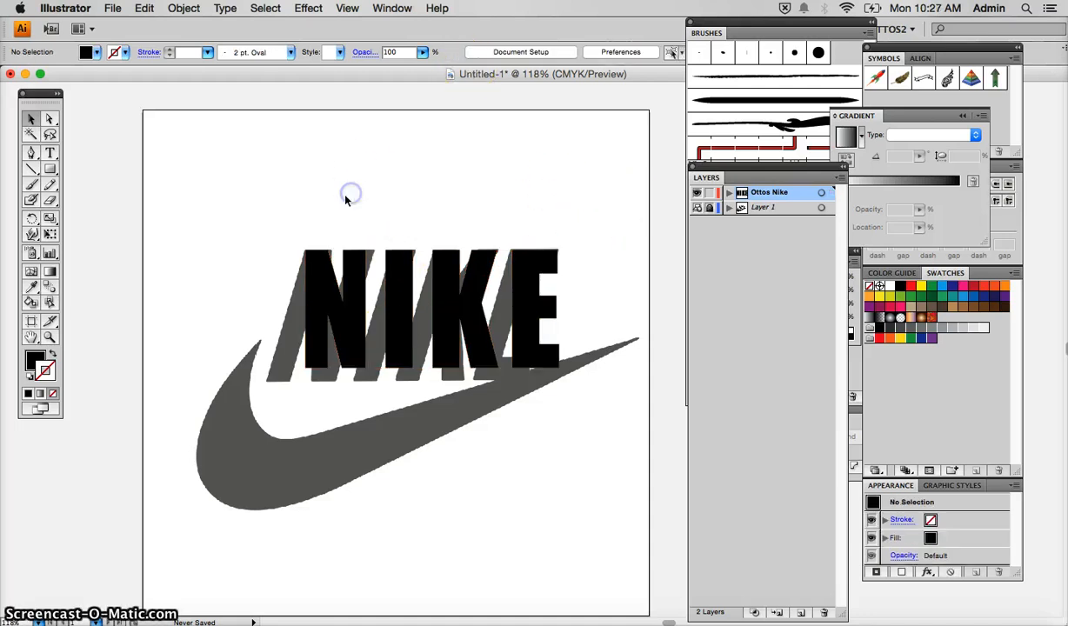
pyautogui.moveTo(405, 302); pyautogui.dragTo(402, 179)
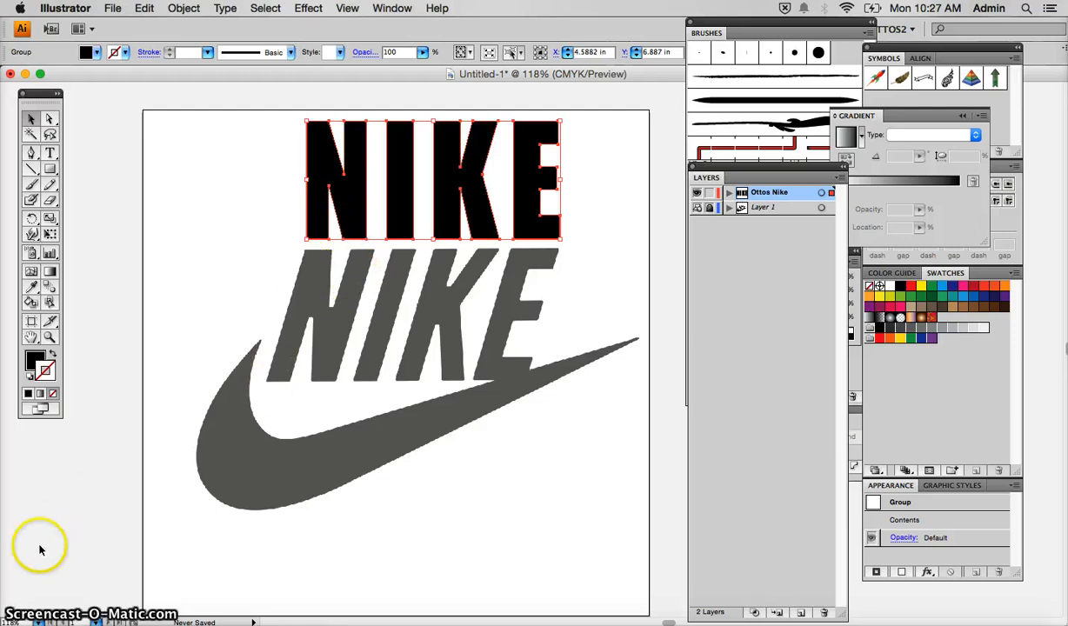
pyautogui.press('Tab')
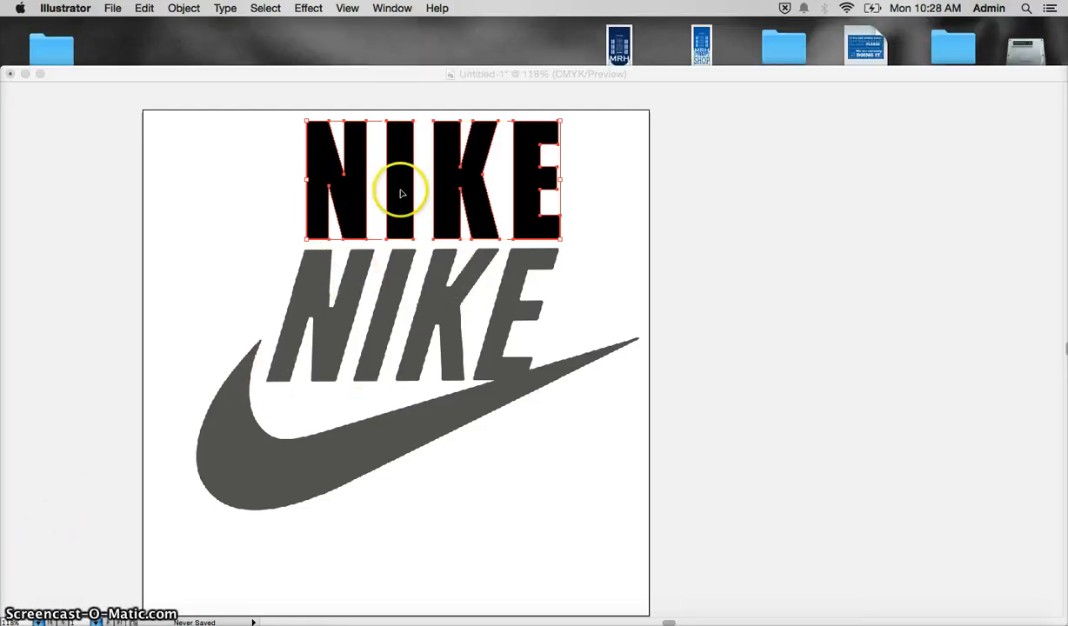
pyautogui.press('Tab')
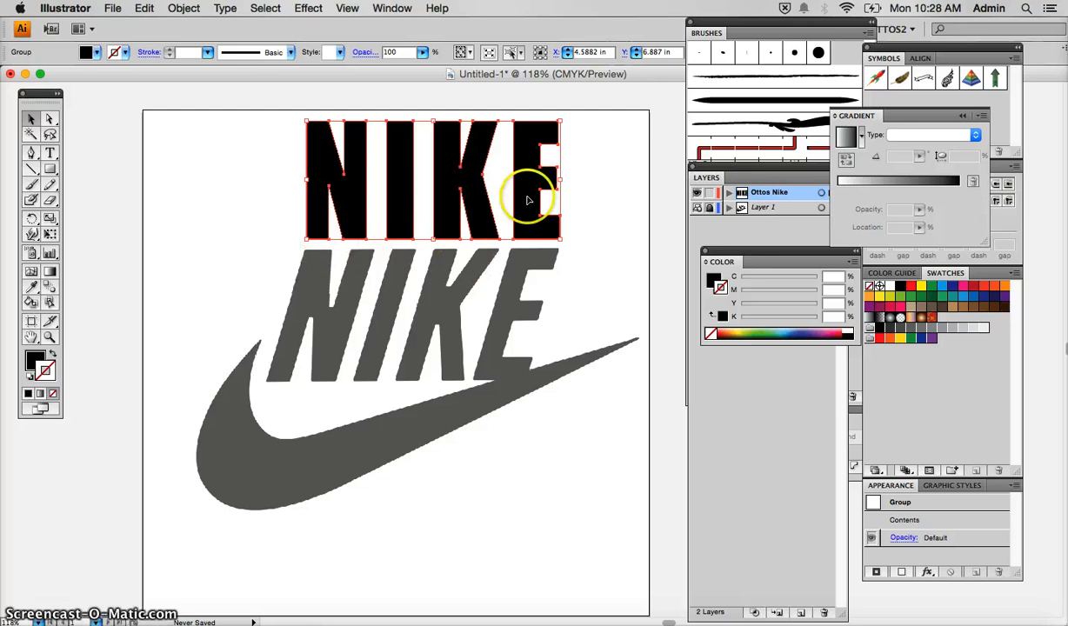
pyautogui.moveTo(448, 176); pyautogui.dragTo(447, 301)
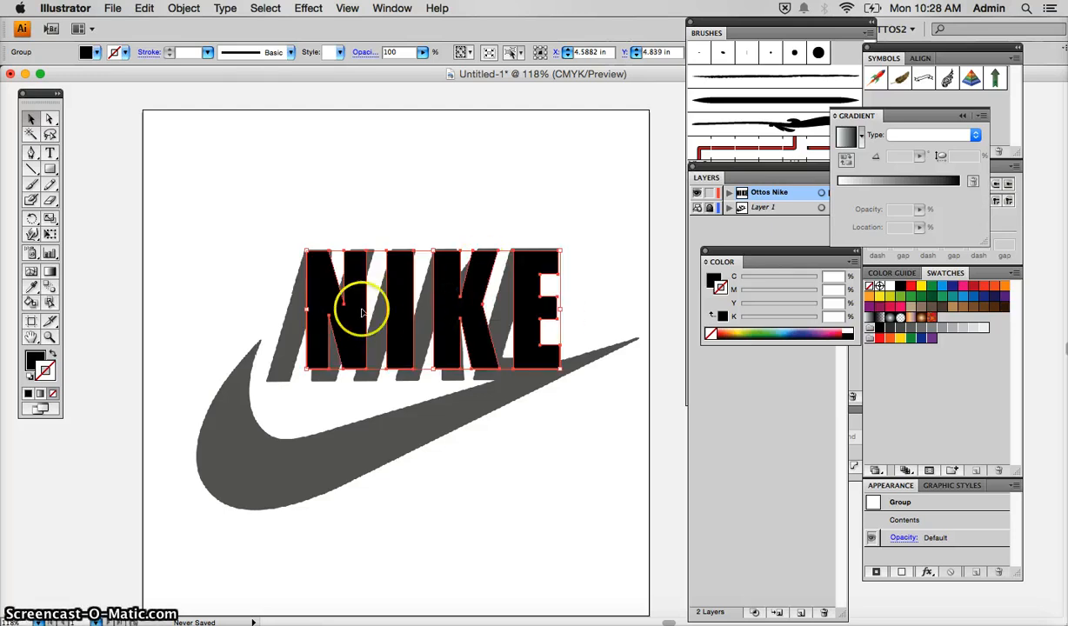
# Shear the outlined NIKE lettering by 15° along the horizontal axis.
pyautogui.click(197, 8)
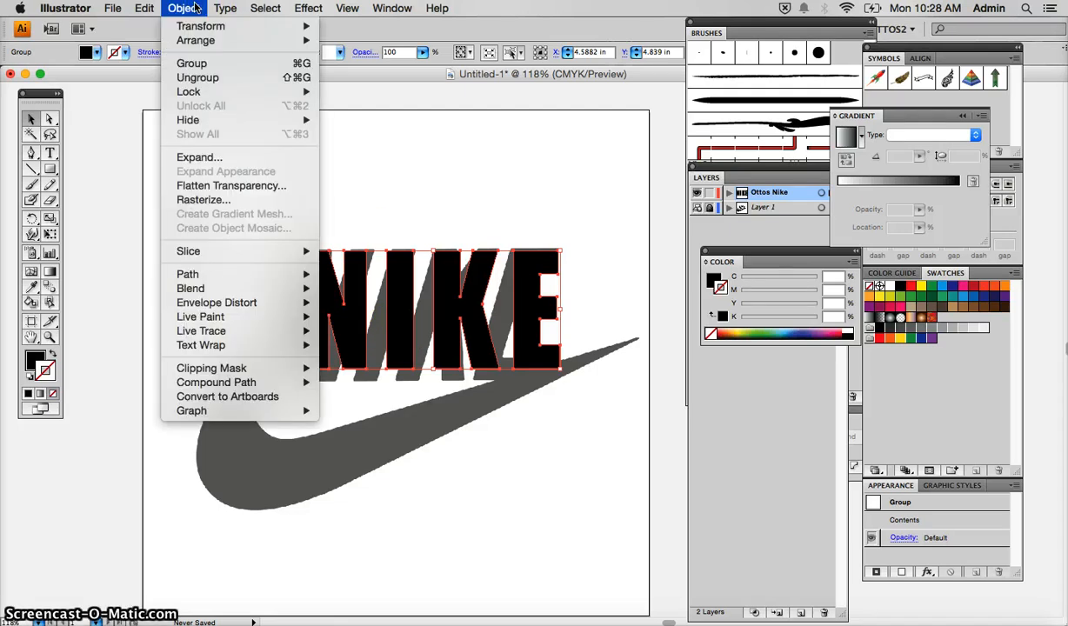
pyautogui.moveTo(192, 32)
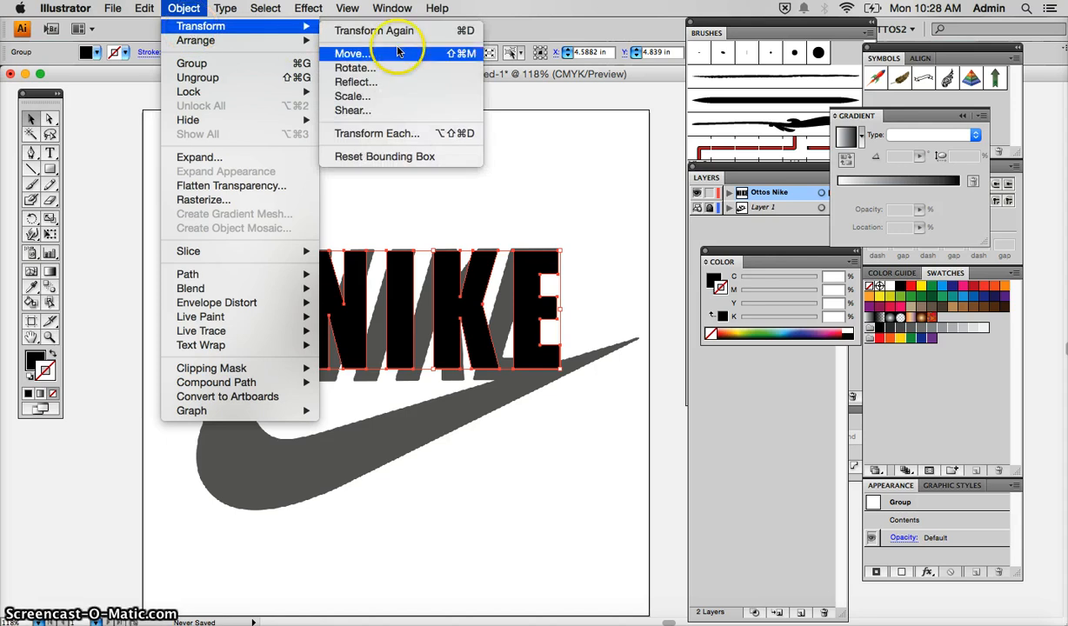
pyautogui.click(353, 111)
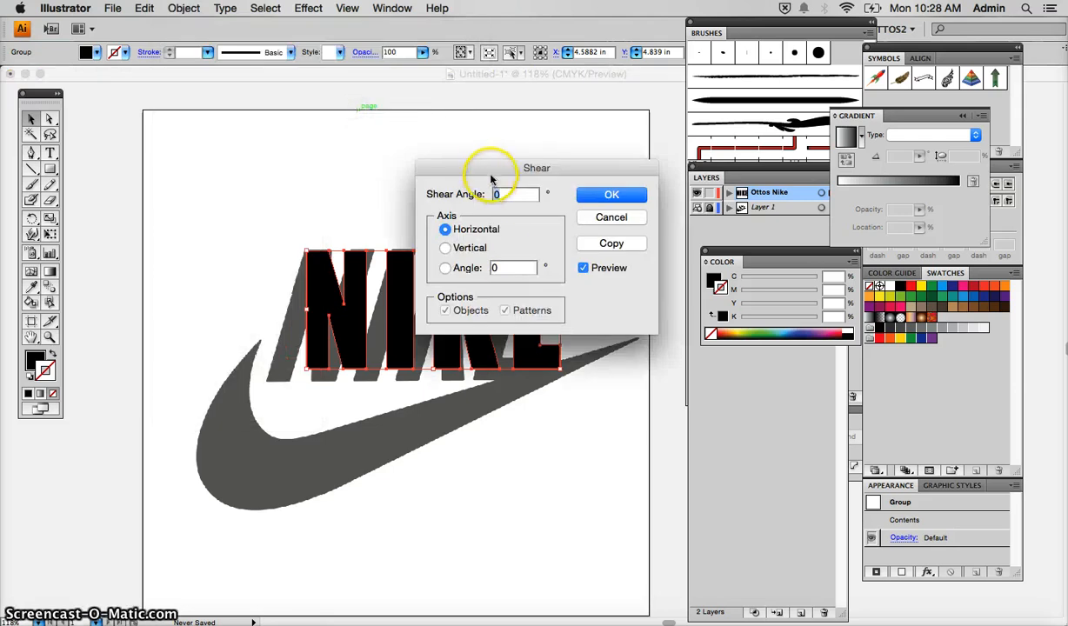
pyautogui.moveTo(490, 169); pyautogui.dragTo(478, 415)
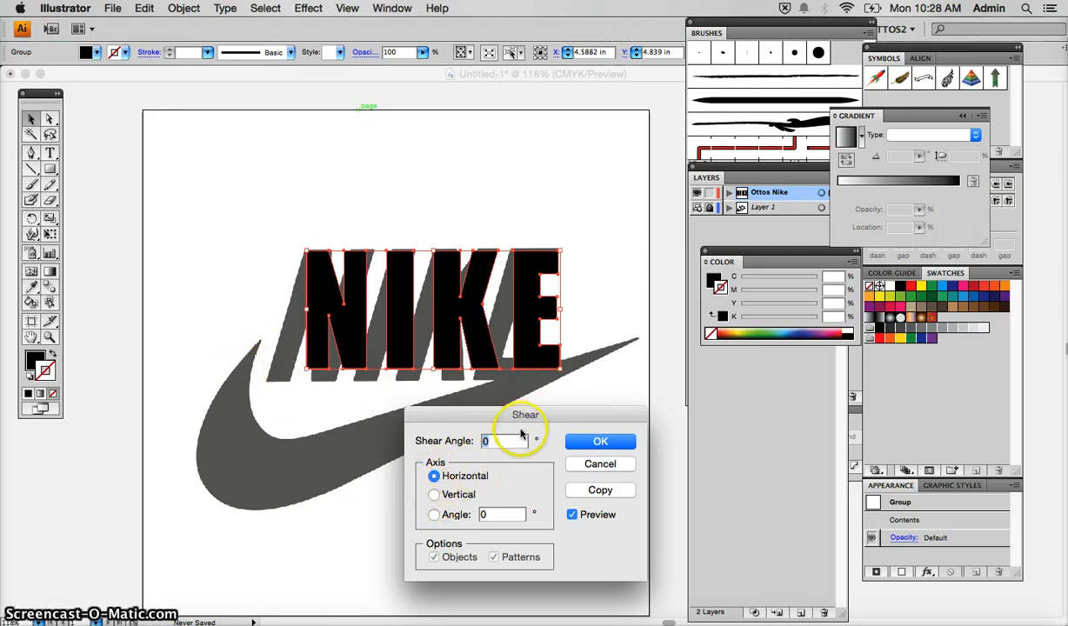
pyautogui.moveTo(492, 442); pyautogui.dragTo(474, 441)
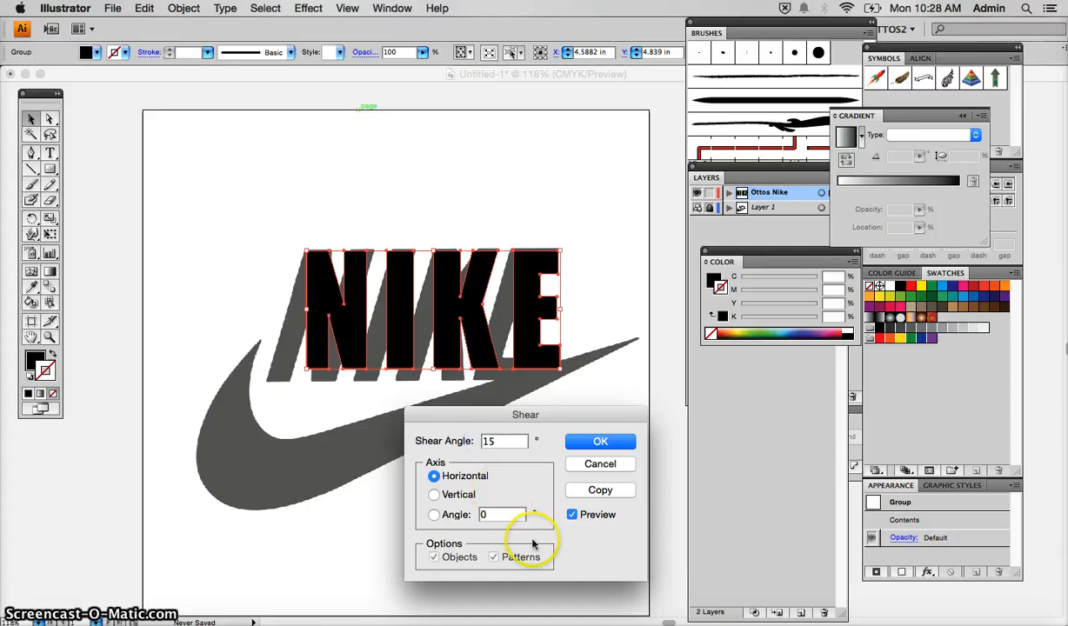
pyautogui.click(493, 515)
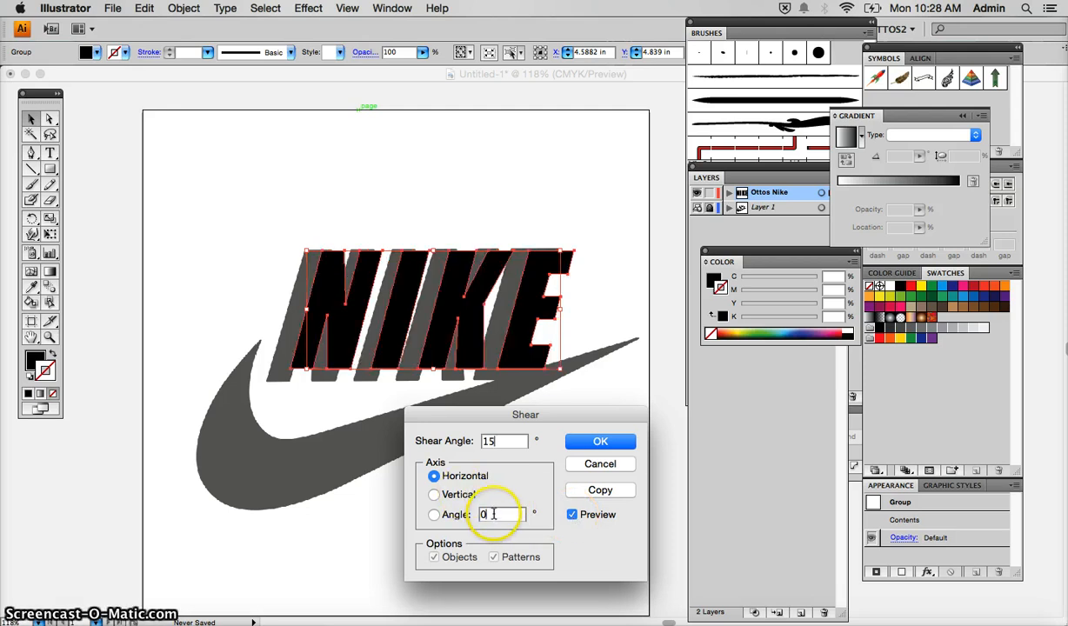
pyautogui.click(393, 293)
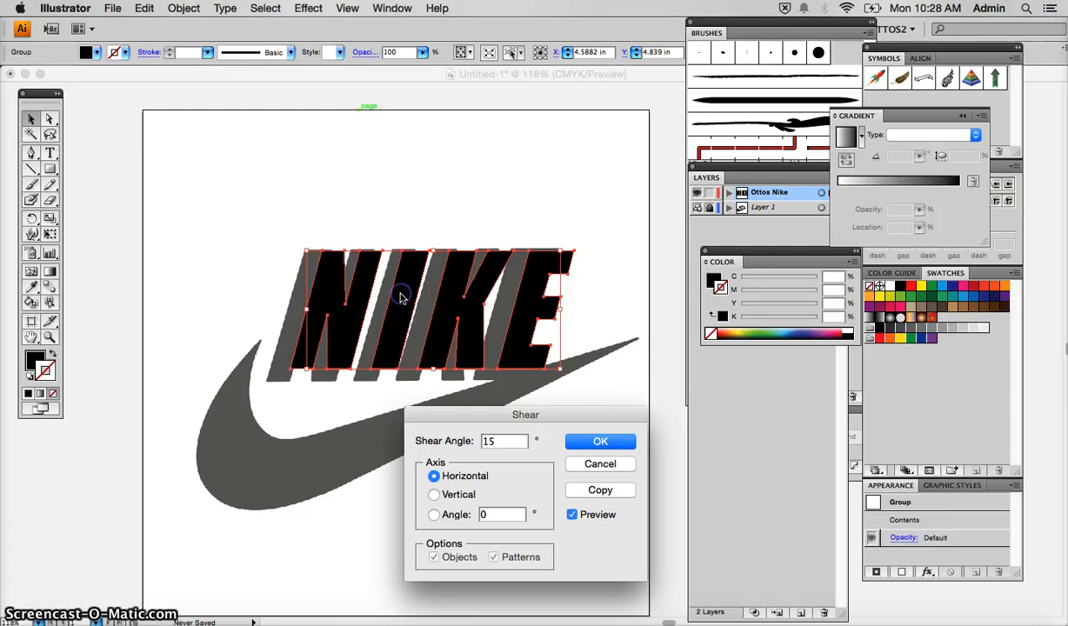
pyautogui.click(600, 440)
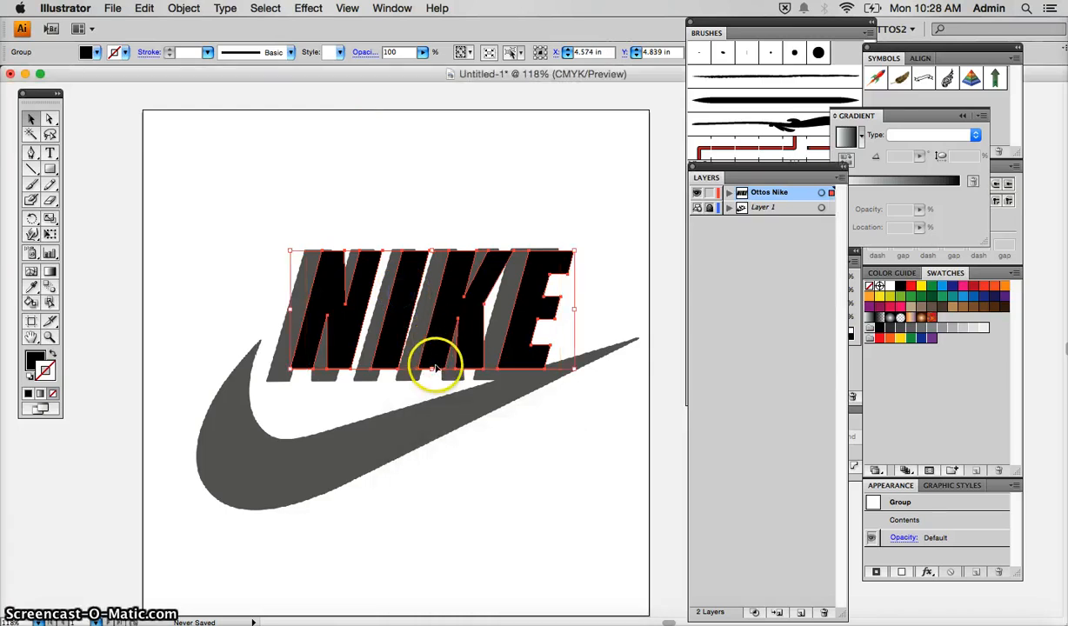
# Stretch the slanted NIKE lettering down and to the left to the template's baseline and the N's outer edge, and nudge it into place.
pyautogui.moveTo(429, 366); pyautogui.dragTo(432, 381)
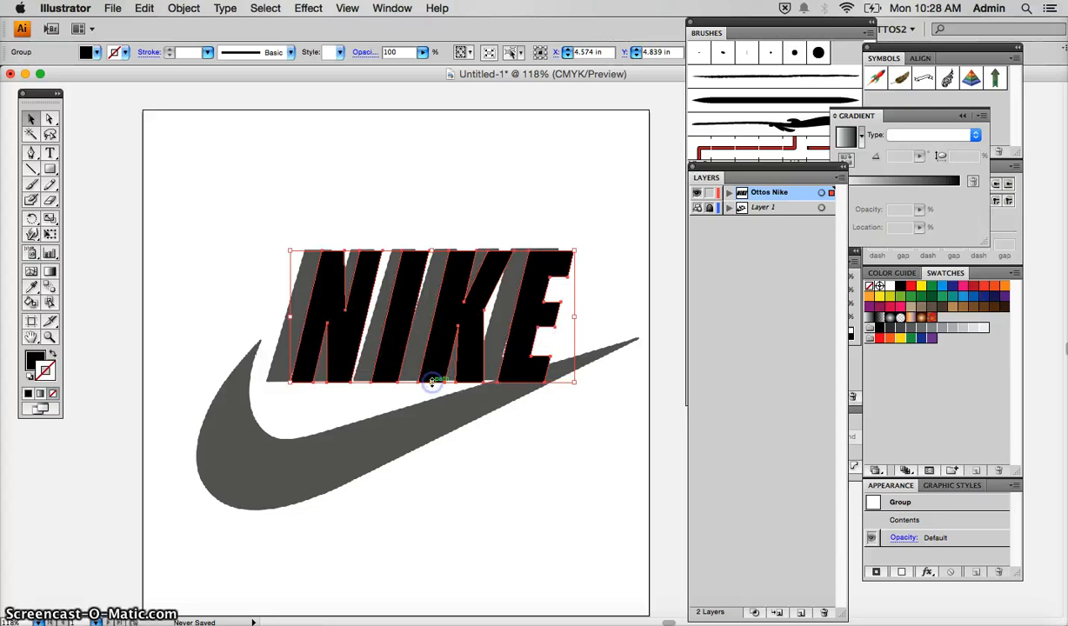
pyautogui.moveTo(283, 317); pyautogui.dragTo(270, 317)
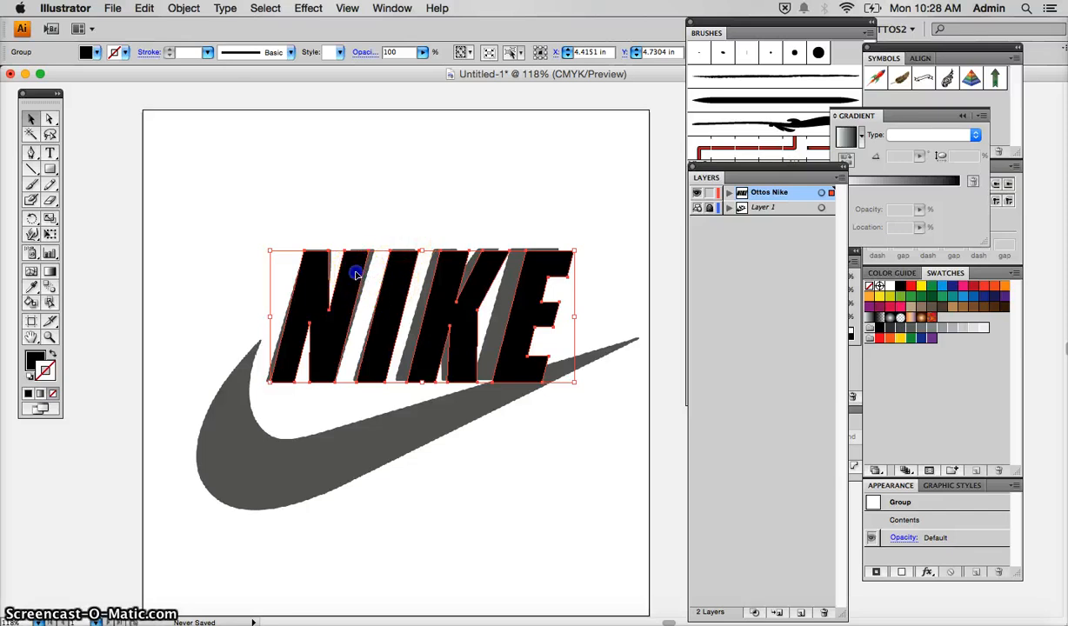
pyautogui.moveTo(355, 275); pyautogui.dragTo(351, 273)
pyautogui.click(393, 183)
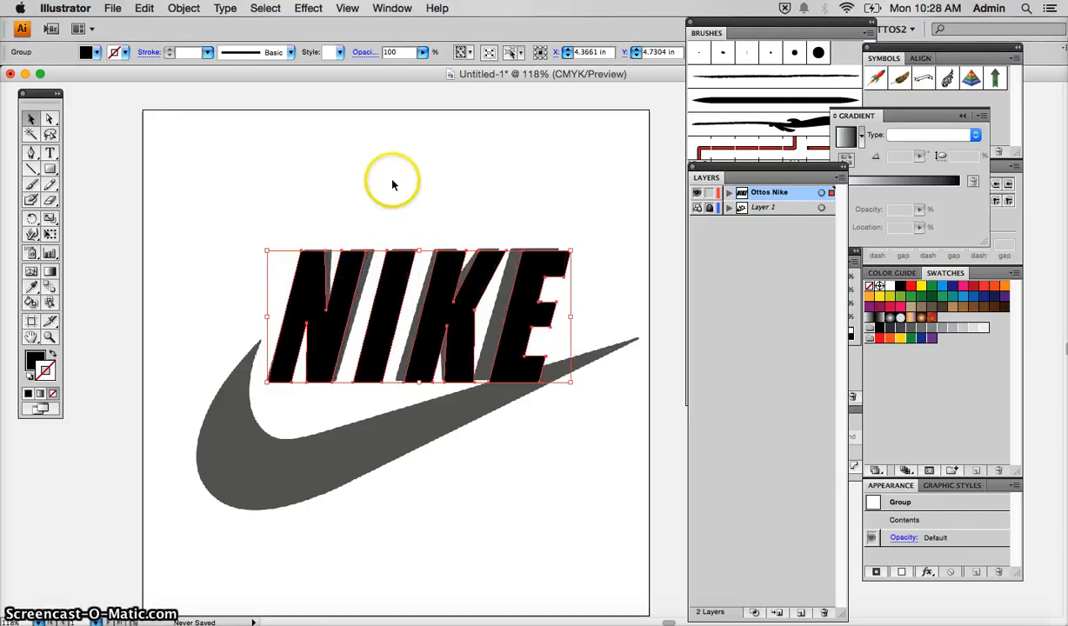
# Reshape the N by moving its upper corner points and lower right corner onto the template's N.
pyautogui.click(50, 119)
pyautogui.click(318, 259)
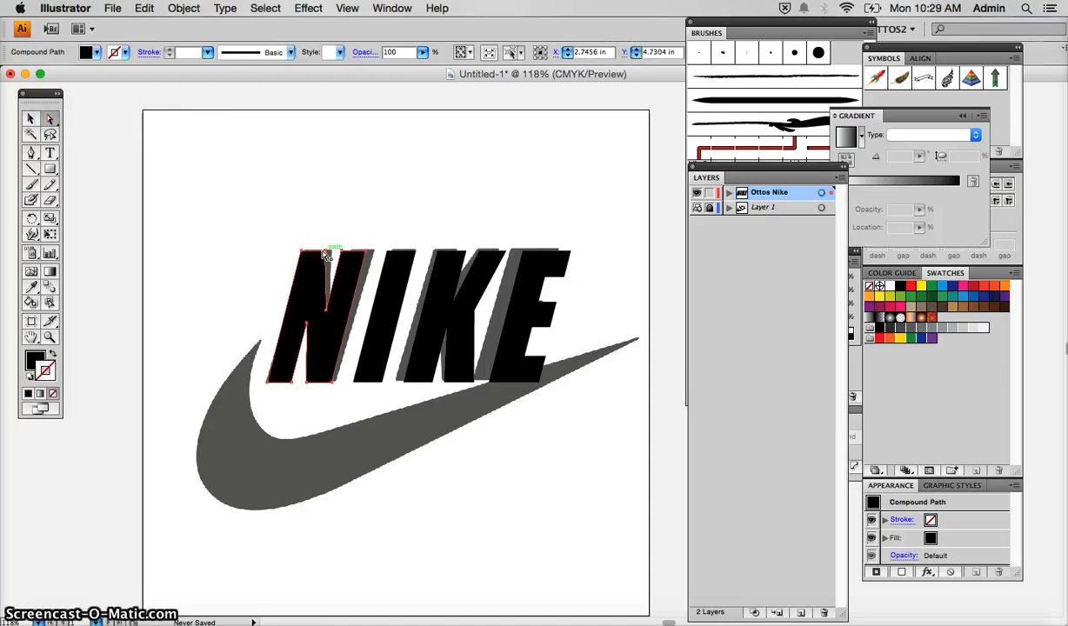
pyautogui.click(326, 253)
pyautogui.moveTo(326, 252); pyautogui.dragTo(350, 252)
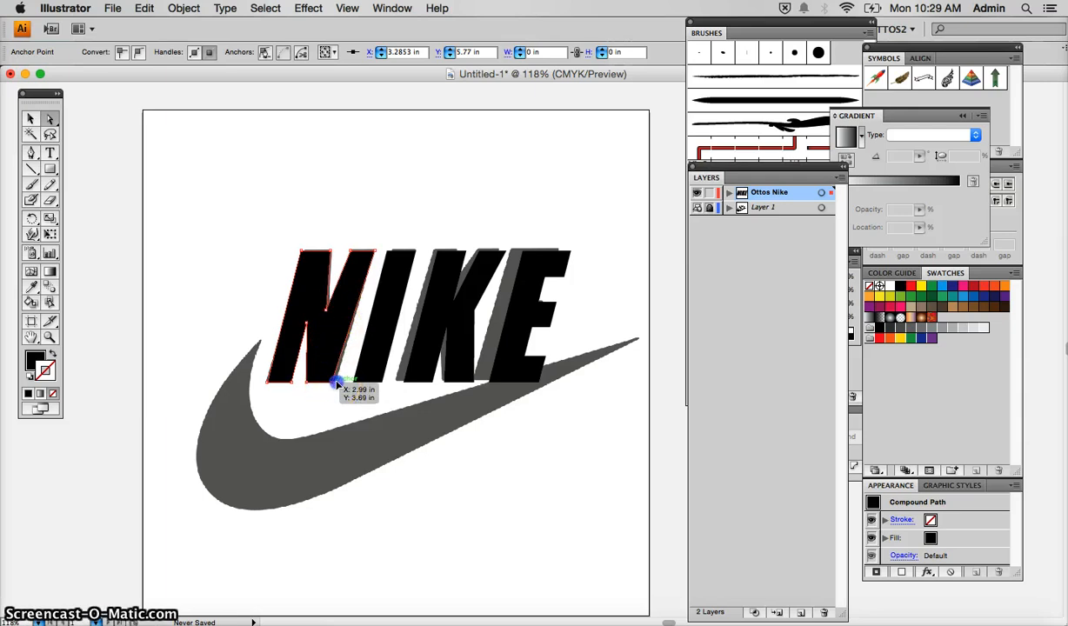
pyautogui.moveTo(338, 383); pyautogui.dragTo(339, 380)
# Move the top corner points of the I onto the top corners of the template's I.
pyautogui.click(391, 260)
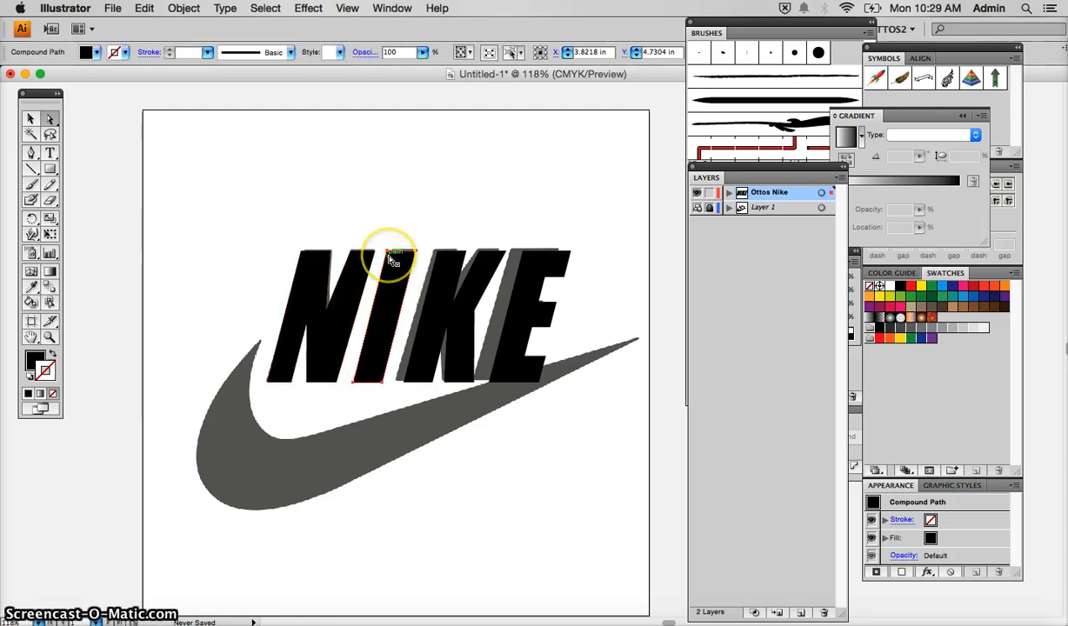
pyautogui.press('super+equal')
pyautogui.press('super+equal')
pyautogui.press('super+equal')
pyautogui.scroll(3, 390, 260)
pyautogui.hscroll(-5, 391, 260)
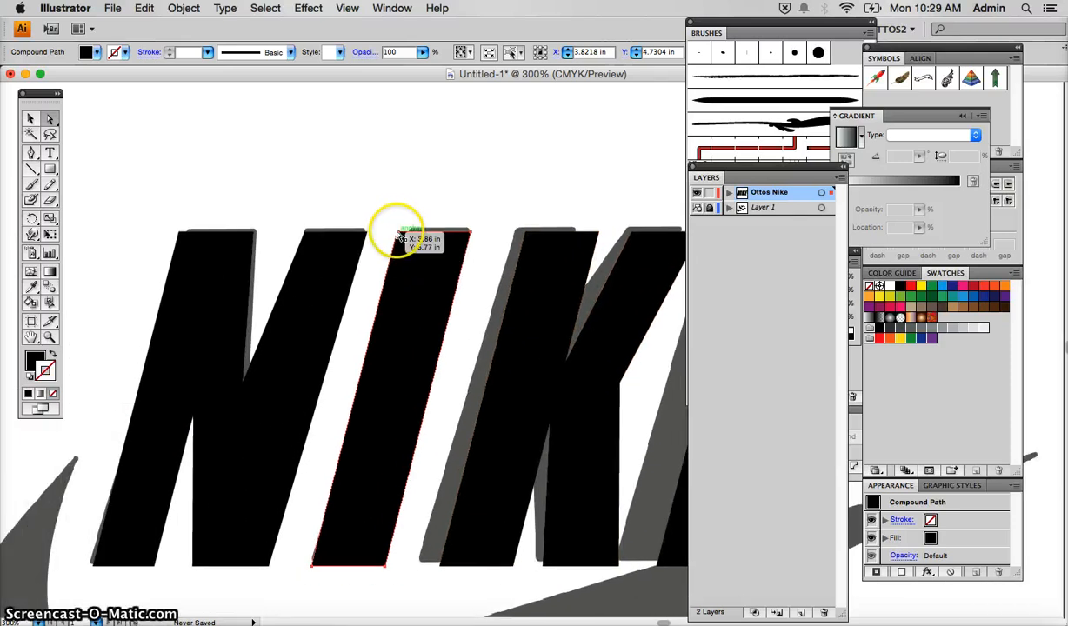
pyautogui.click(397, 235)
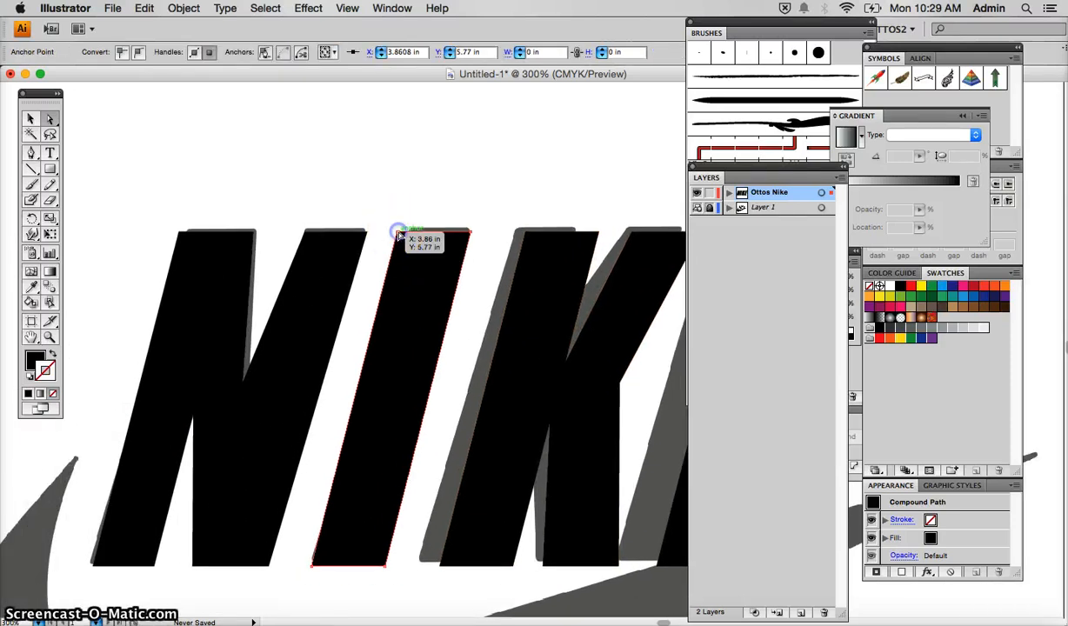
pyautogui.moveTo(398, 235); pyautogui.dragTo(467, 228)
pyautogui.click(415, 237)
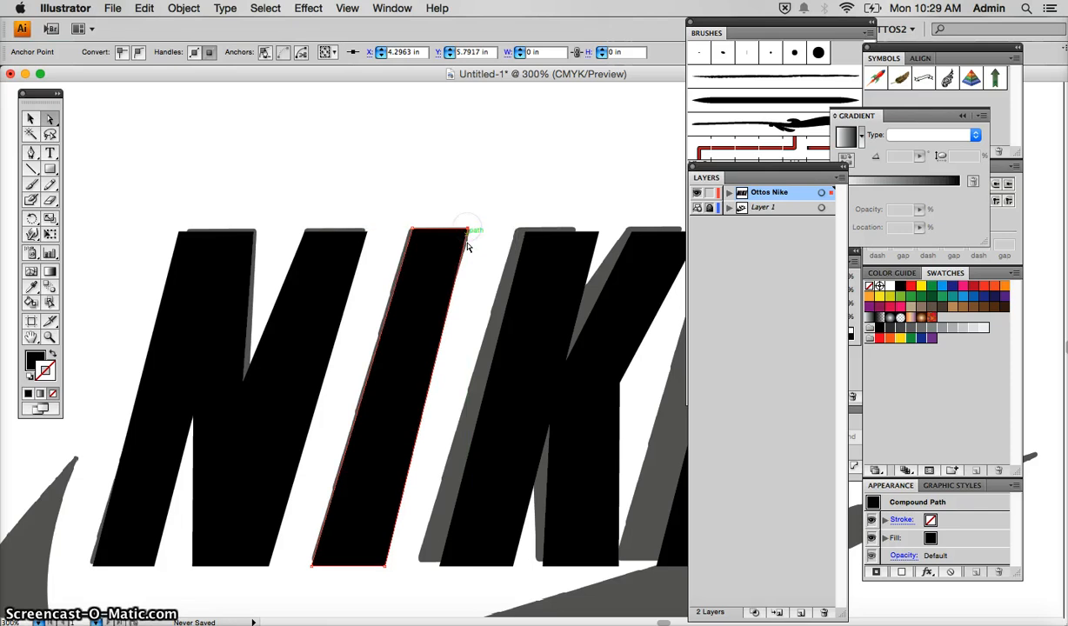
pyautogui.click(390, 459)
# Reshape the lower part of the K by moving its left leg corners, lower notch and right leg's inner corner onto the template.
pyautogui.click(476, 507)
pyautogui.click(444, 569)
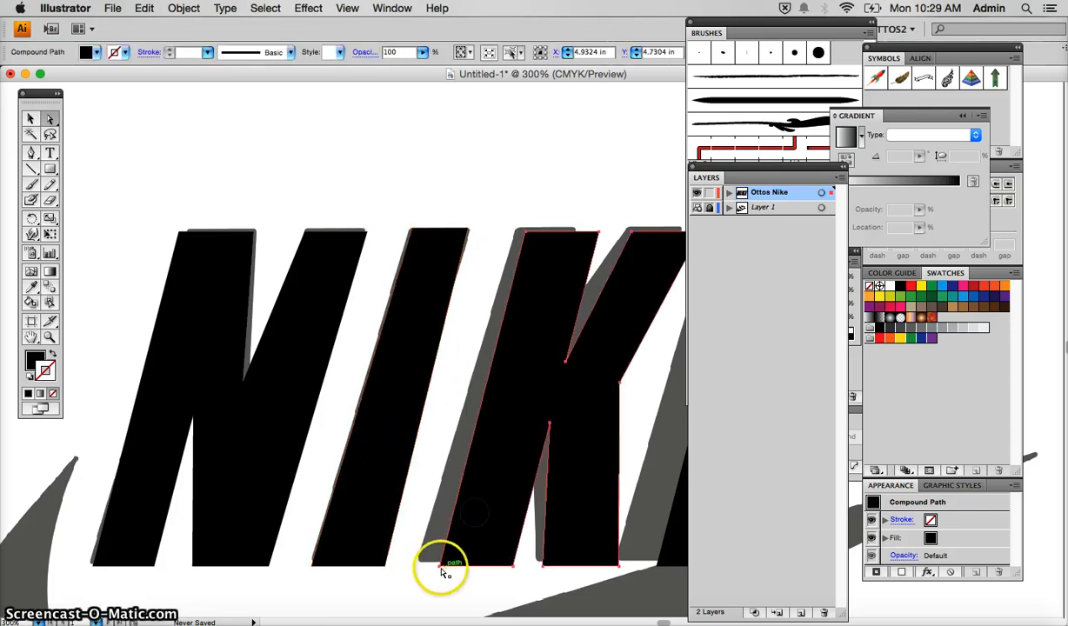
pyautogui.moveTo(441, 567); pyautogui.dragTo(419, 563)
pyautogui.click(506, 565)
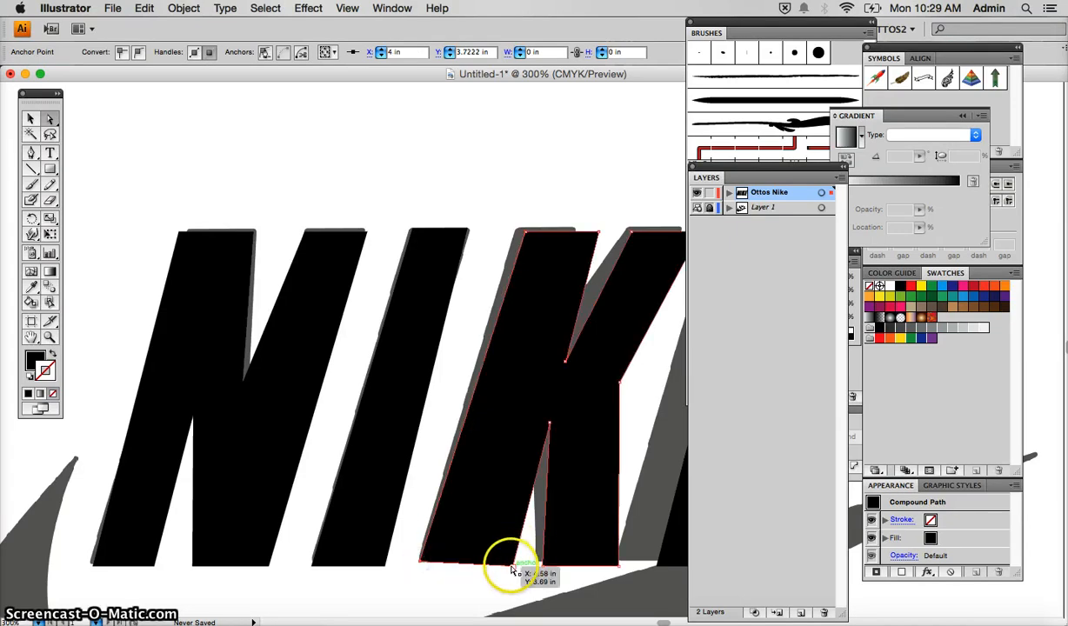
pyautogui.moveTo(511, 566); pyautogui.dragTo(478, 564)
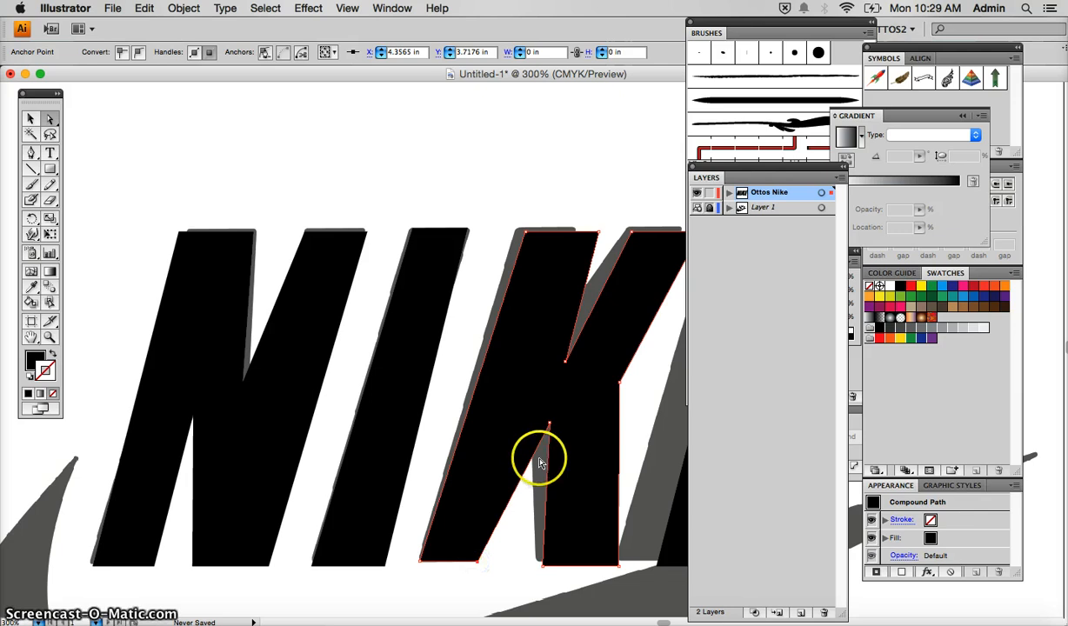
pyautogui.moveTo(547, 428); pyautogui.dragTo(519, 419)
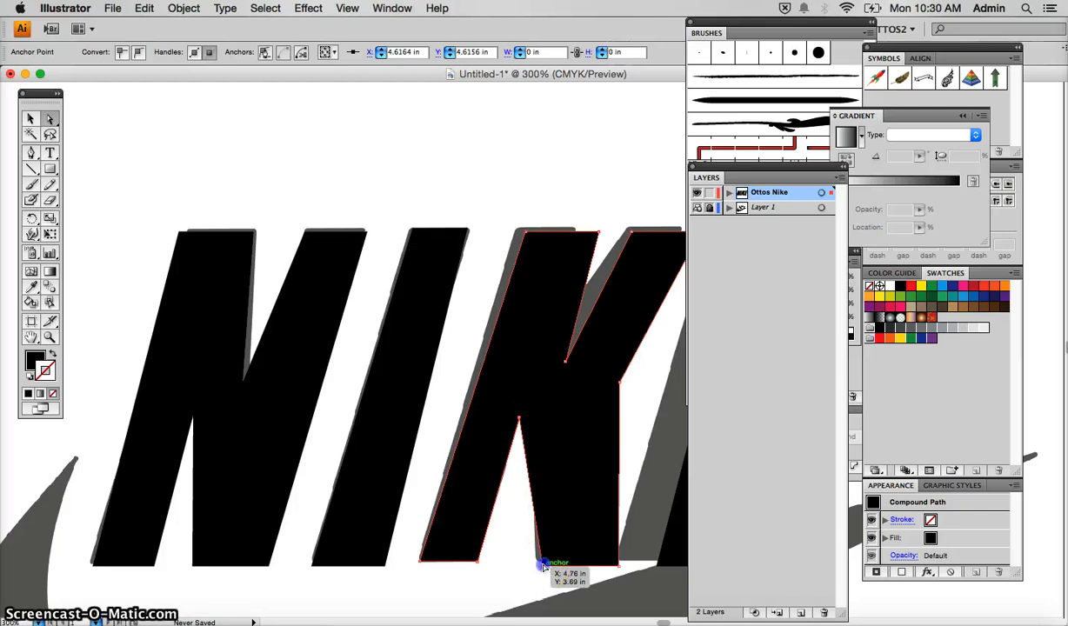
pyautogui.moveTo(541, 562); pyautogui.dragTo(534, 561)
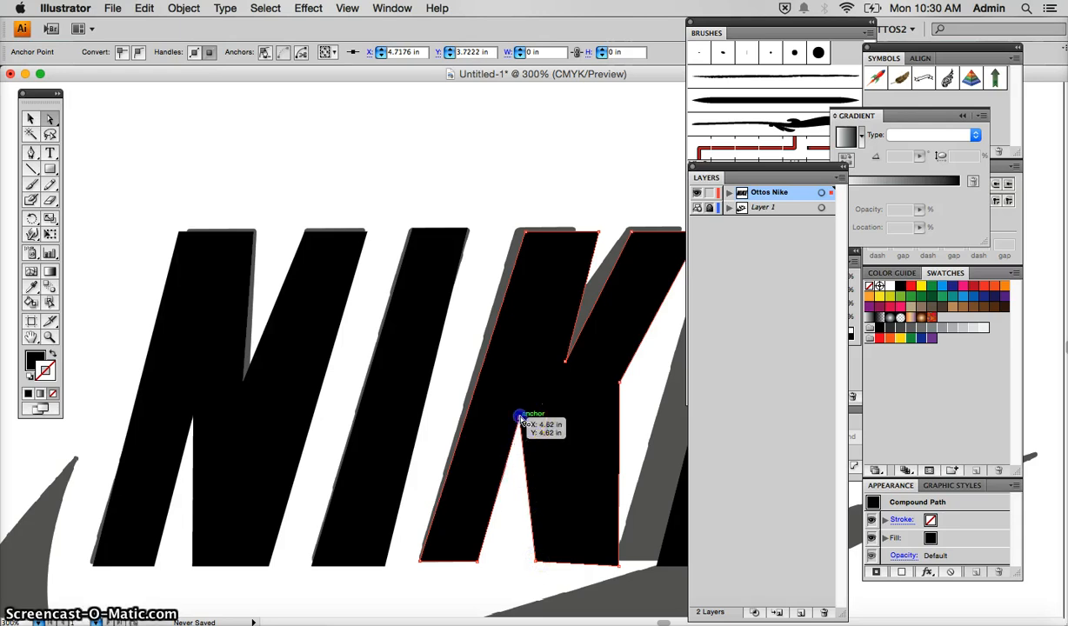
pyautogui.moveTo(519, 419); pyautogui.dragTo(527, 415)
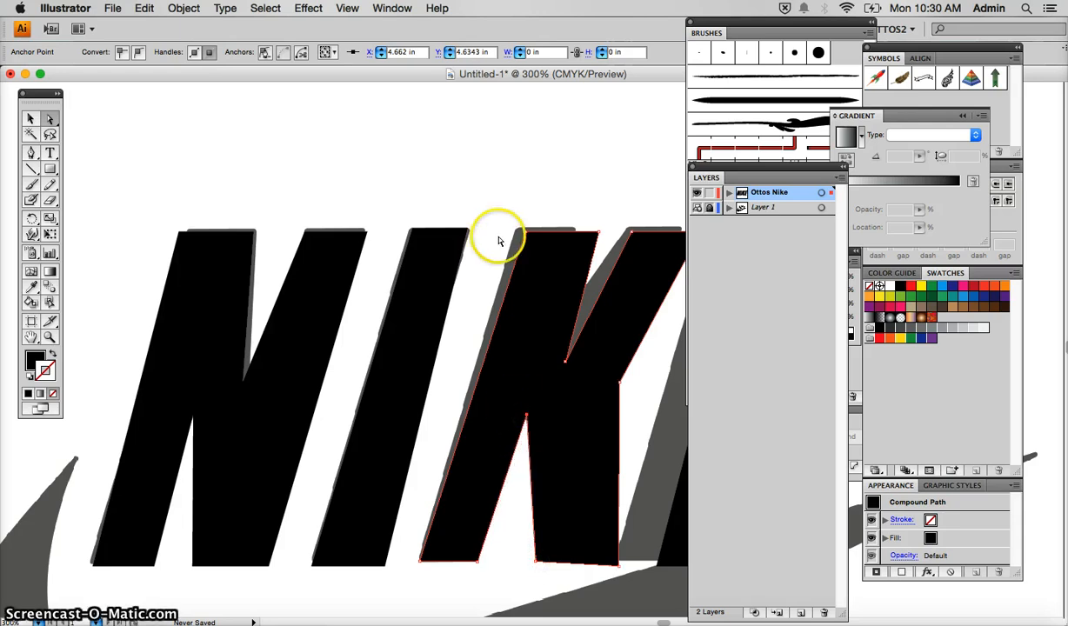
# Move the K's top corner points, upper notch, right-hand junction and lower right corner onto the template's K.
pyautogui.moveTo(526, 233)
pyautogui.mouseDown()
pyautogui.moveTo(513, 230)
pyautogui.moveTo(597, 233)
pyautogui.moveTo(573, 231)
pyautogui.mouseUp()
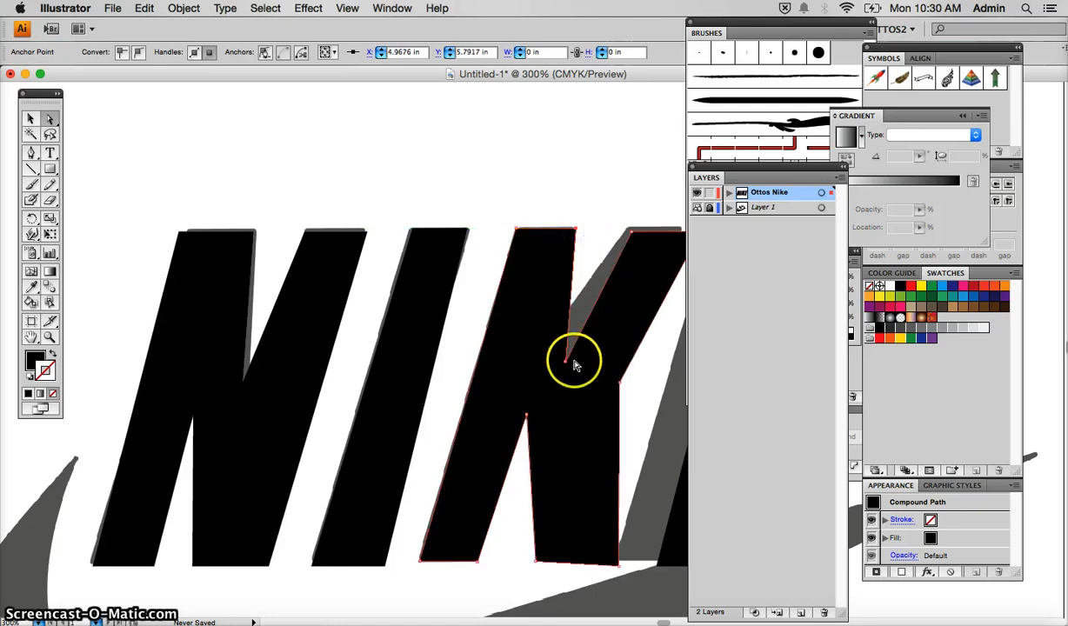
pyautogui.moveTo(566, 365); pyautogui.dragTo(570, 310)
pyautogui.moveTo(631, 233); pyautogui.dragTo(598, 231)
pyautogui.hscroll(5, 633, 265)
pyautogui.moveTo(539, 387); pyautogui.dragTo(501, 376)
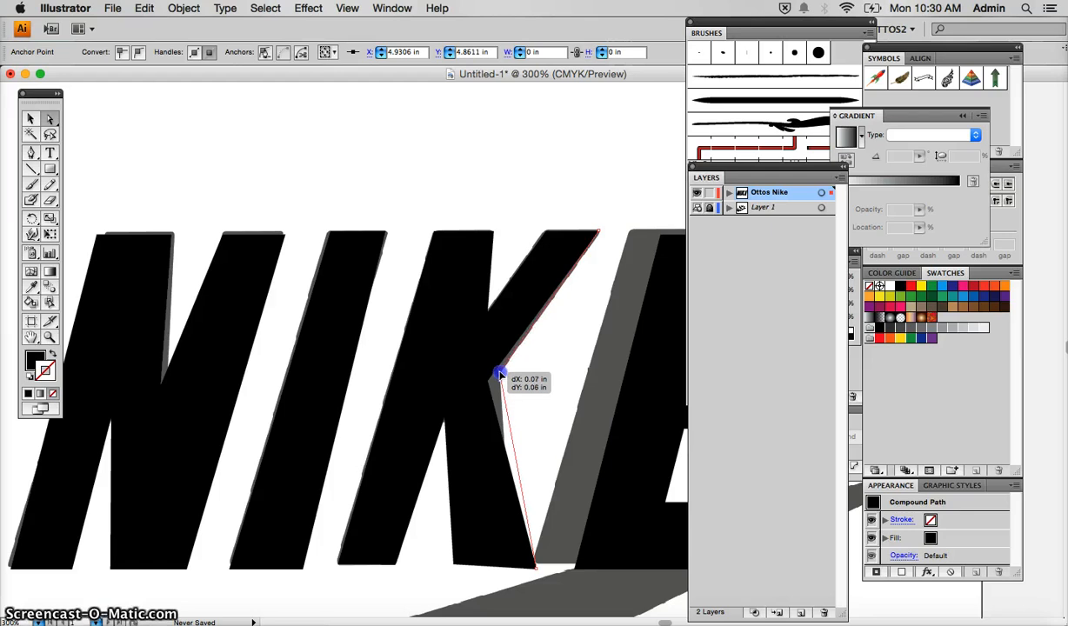
pyautogui.moveTo(537, 566); pyautogui.dragTo(512, 567)
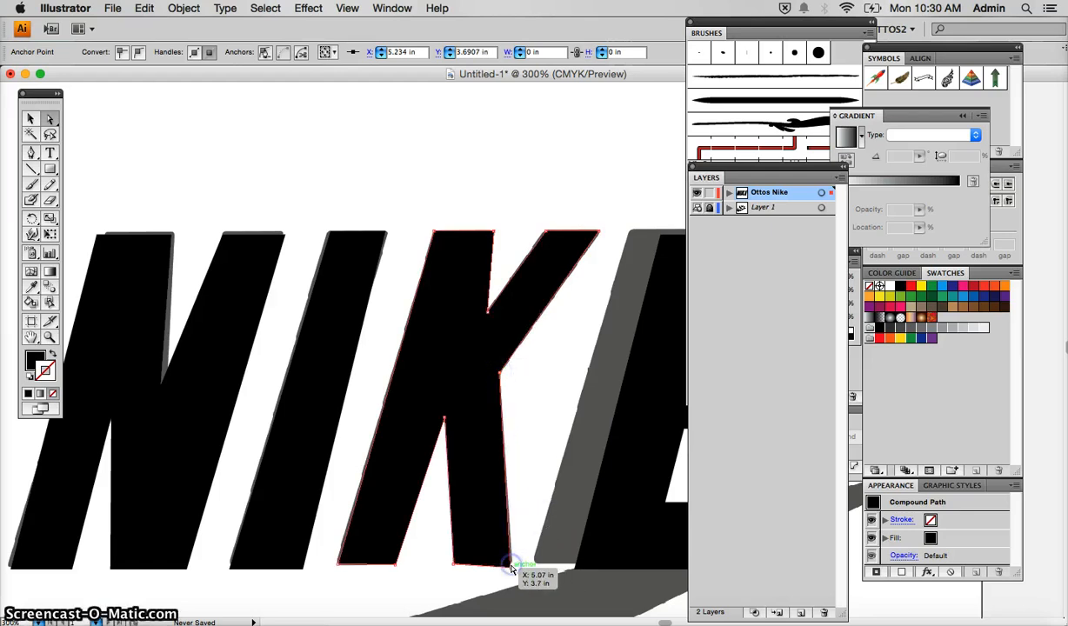
pyautogui.click(511, 566)
# Move the whole E left so its lower left corner meets the template's E.
pyautogui.click(598, 557)
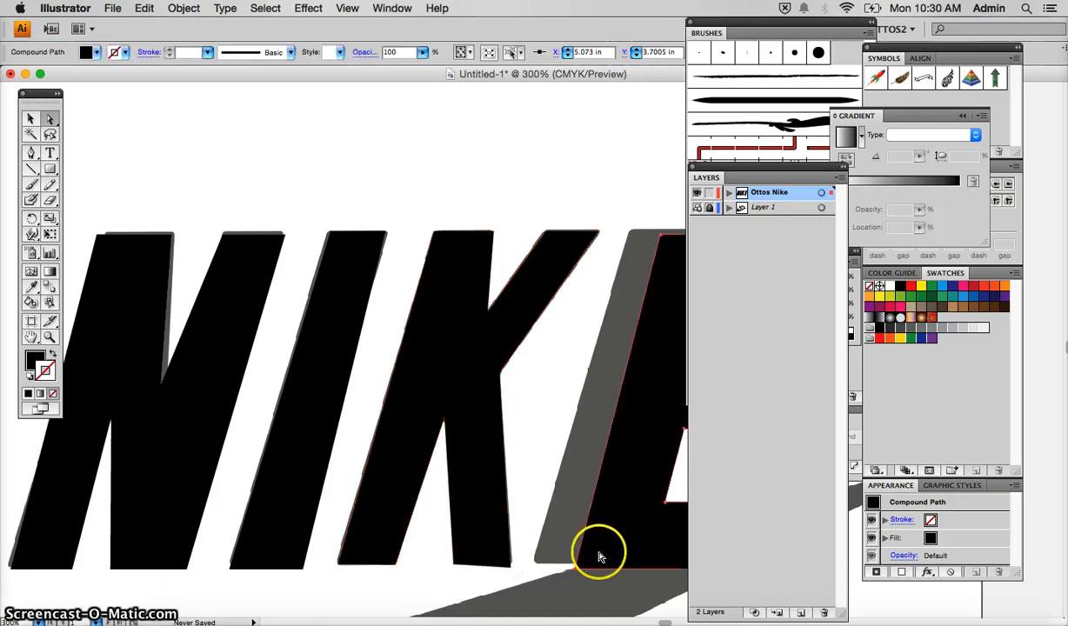
pyautogui.moveTo(569, 571); pyautogui.dragTo(543, 567)
pyautogui.hscroll(5, 574, 539)
pyautogui.scroll(2, 574, 538)
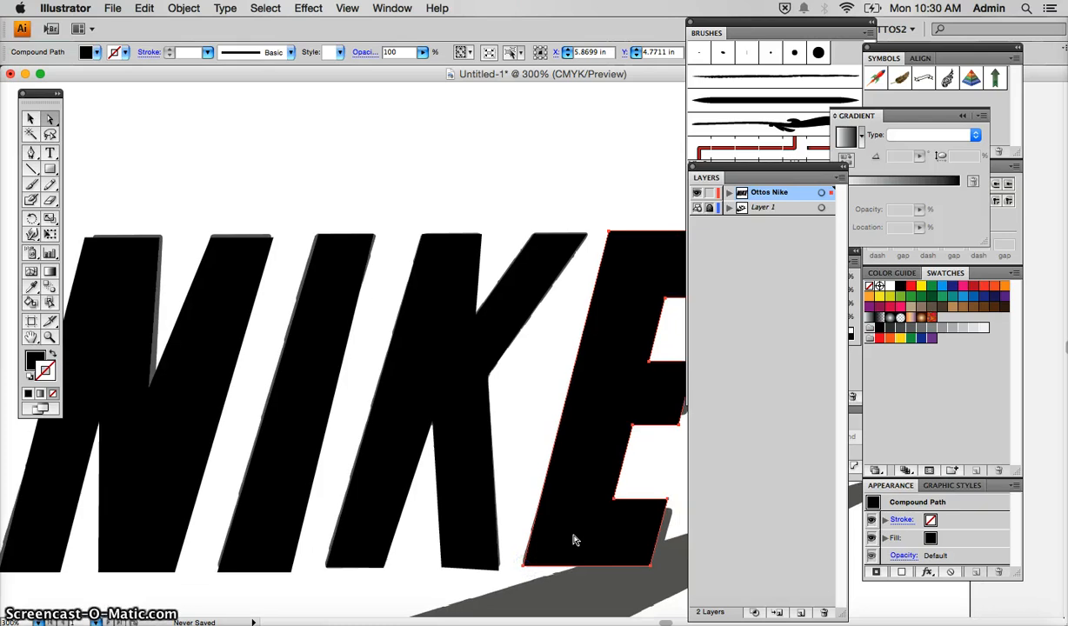
# Align the E's lower inner corner and the lower edge points of its middle bar with the template.
pyautogui.moveTo(591, 528); pyautogui.dragTo(523, 531)
pyautogui.click(535, 526)
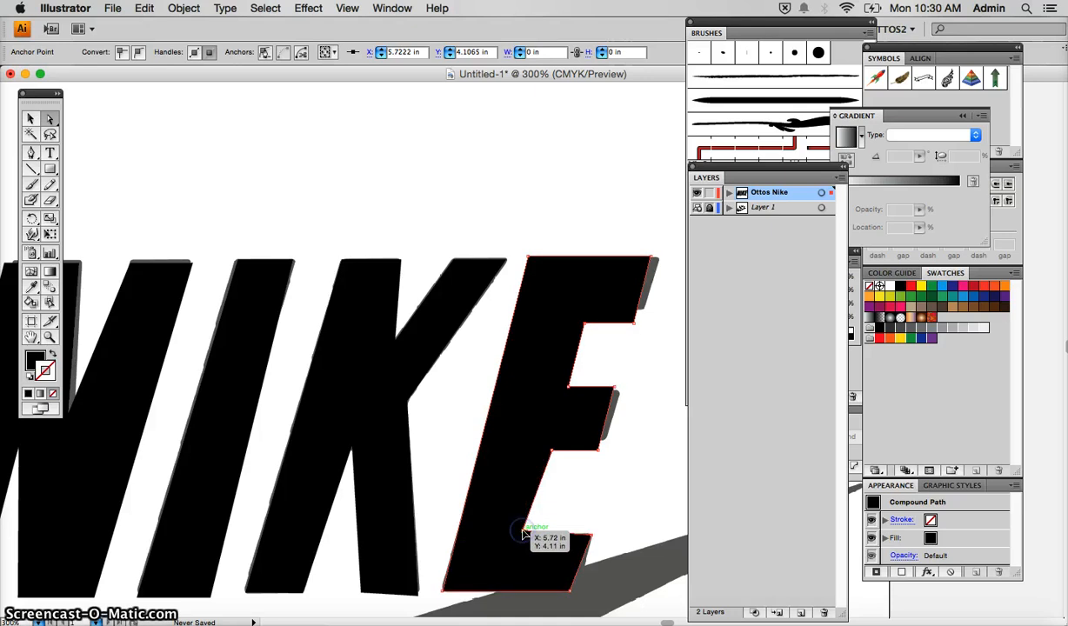
pyautogui.moveTo(555, 451); pyautogui.dragTo(606, 441)
pyautogui.moveTo(546, 445); pyautogui.dragTo(550, 437)
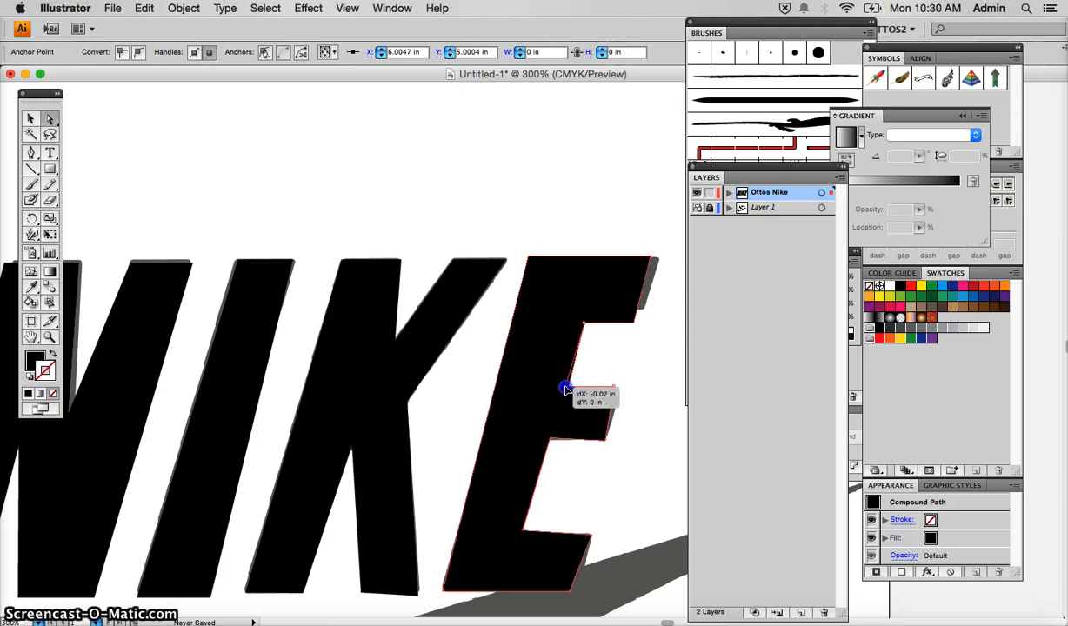
# Fit the E's middle bar top edge, upper bar corners and lower right corner to the template's E.
pyautogui.moveTo(565, 390); pyautogui.dragTo(621, 393)
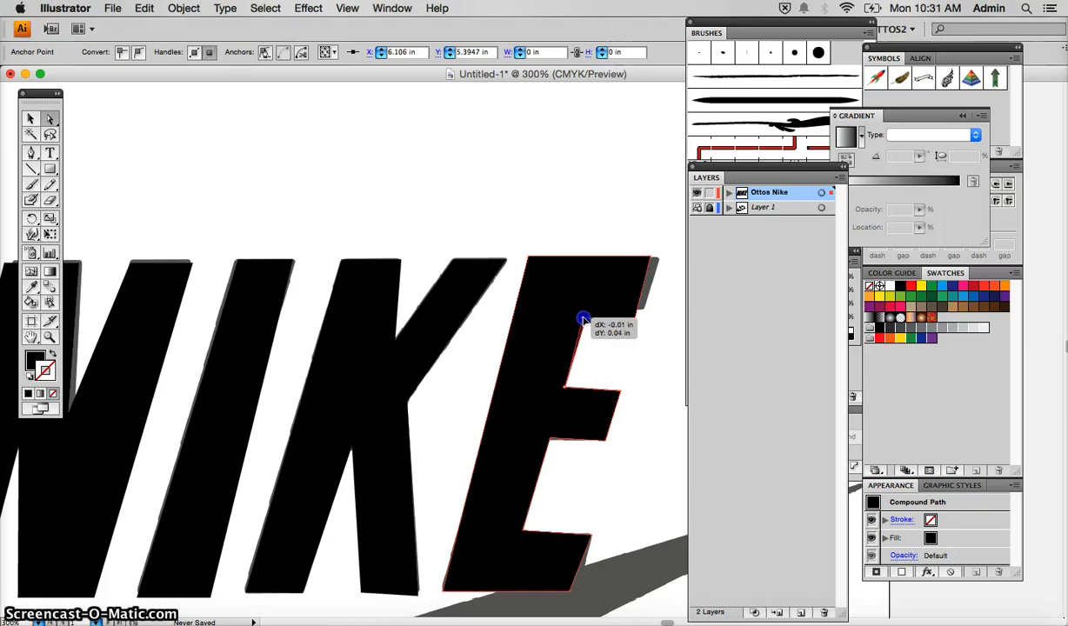
pyautogui.moveTo(583, 319)
pyautogui.mouseDown()
pyautogui.moveTo(641, 313)
pyautogui.moveTo(586, 310)
pyautogui.moveTo(656, 250)
pyautogui.moveTo(627, 288)
pyautogui.moveTo(587, 310)
pyautogui.mouseUp()
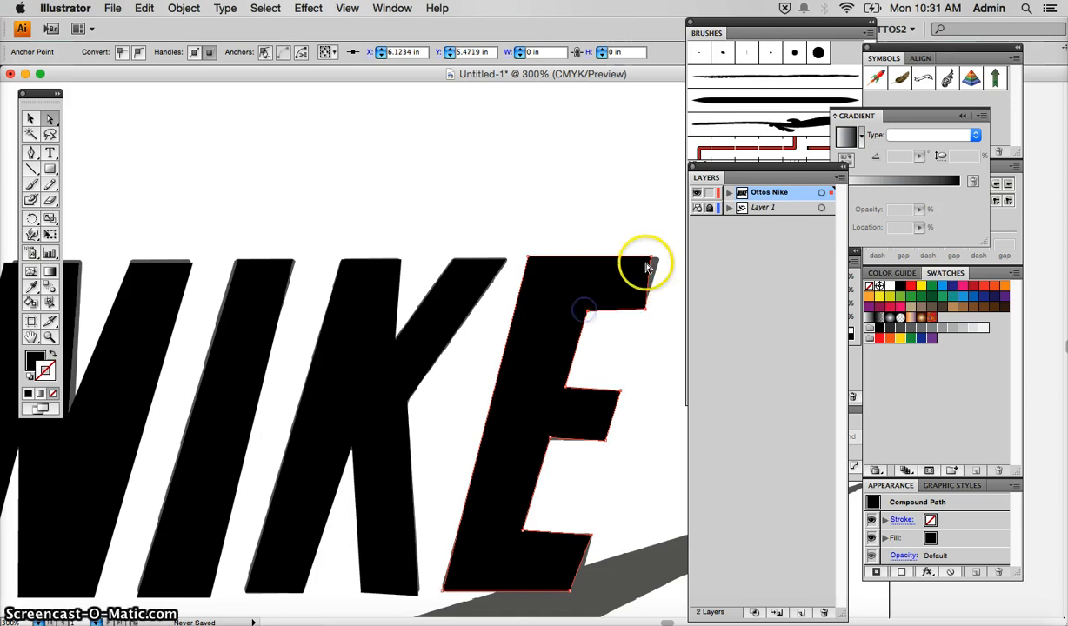
pyautogui.moveTo(651, 261); pyautogui.dragTo(661, 259)
pyautogui.moveTo(569, 593); pyautogui.dragTo(584, 590)
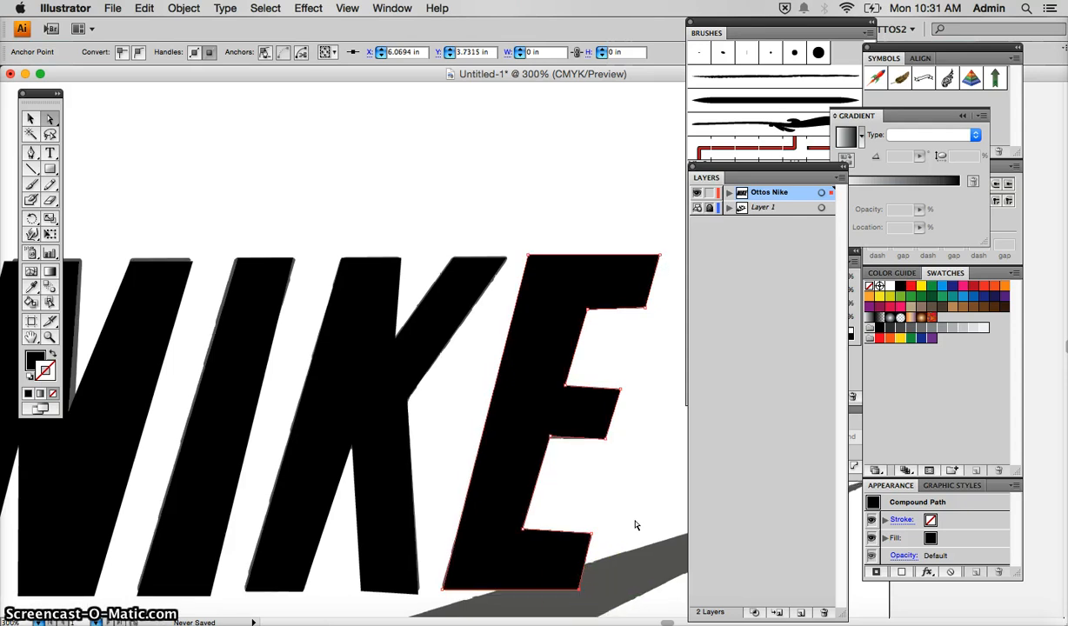
# Clear the selection and check the reshaped NIKE lettering against the whole logo template.
pyautogui.scroll(-5, 636, 523)
pyautogui.hscroll(-5, 637, 524)
pyautogui.press('super+minus')
pyautogui.press('super+minus')
pyautogui.press('super+minus')
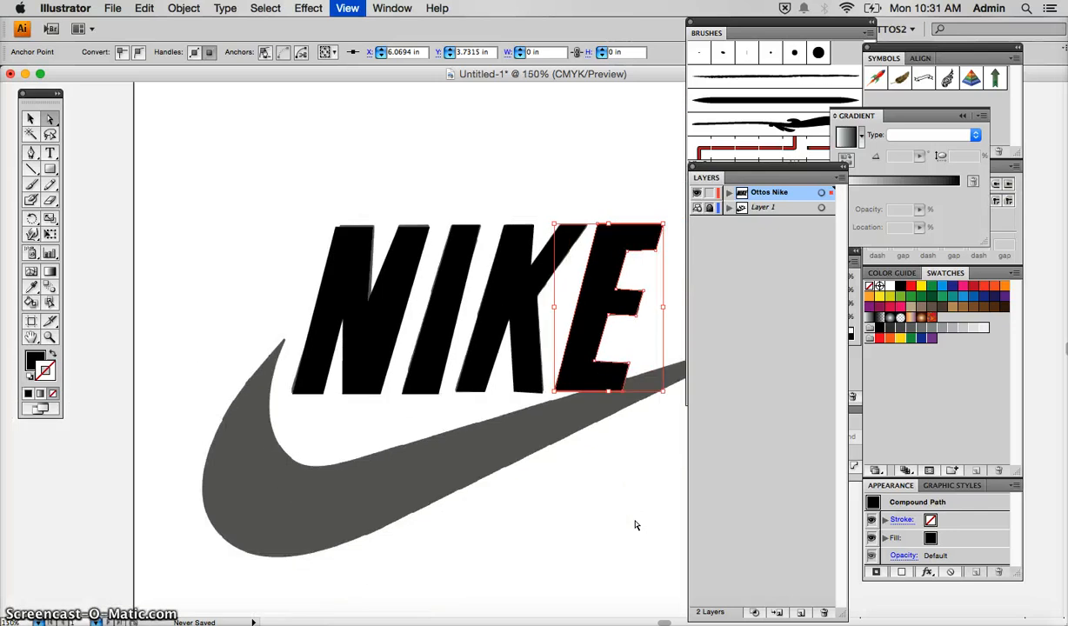
pyautogui.scroll(-2, 635, 525)
pyautogui.hscroll(2, 634, 525)
pyautogui.click(341, 246)
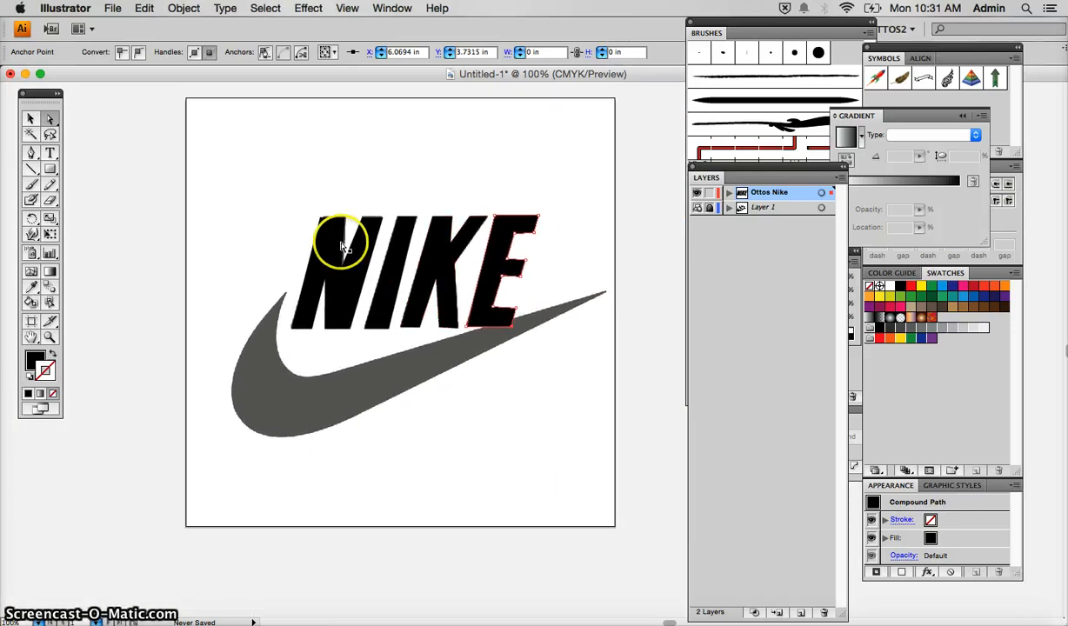
pyautogui.click(514, 390)
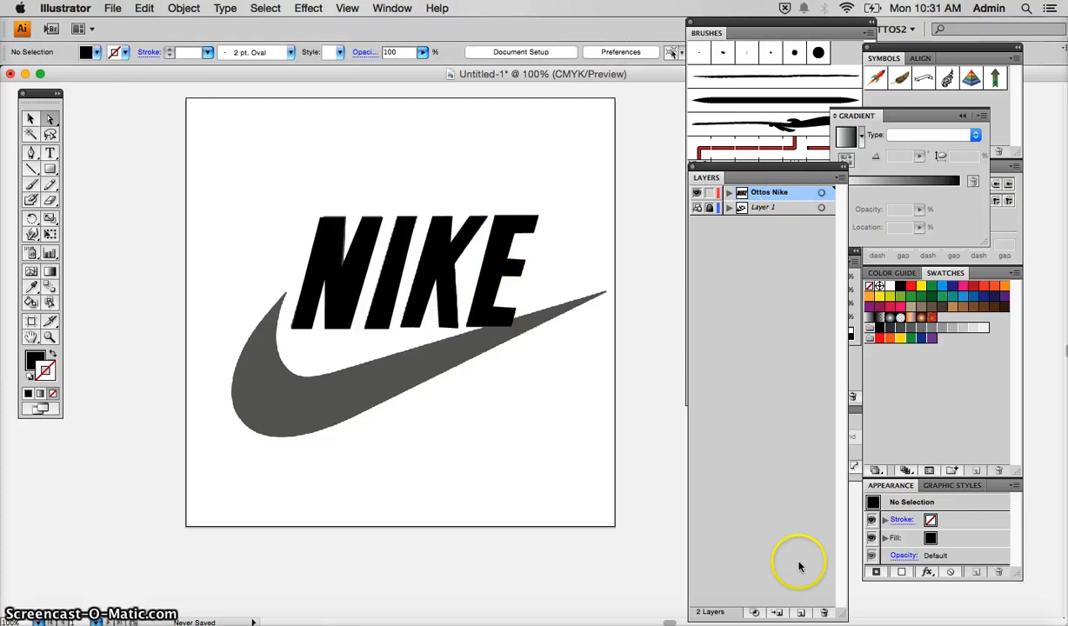
# Add a new layer above the lettering and name it Ottos Swoosh.
pyautogui.click(802, 613)
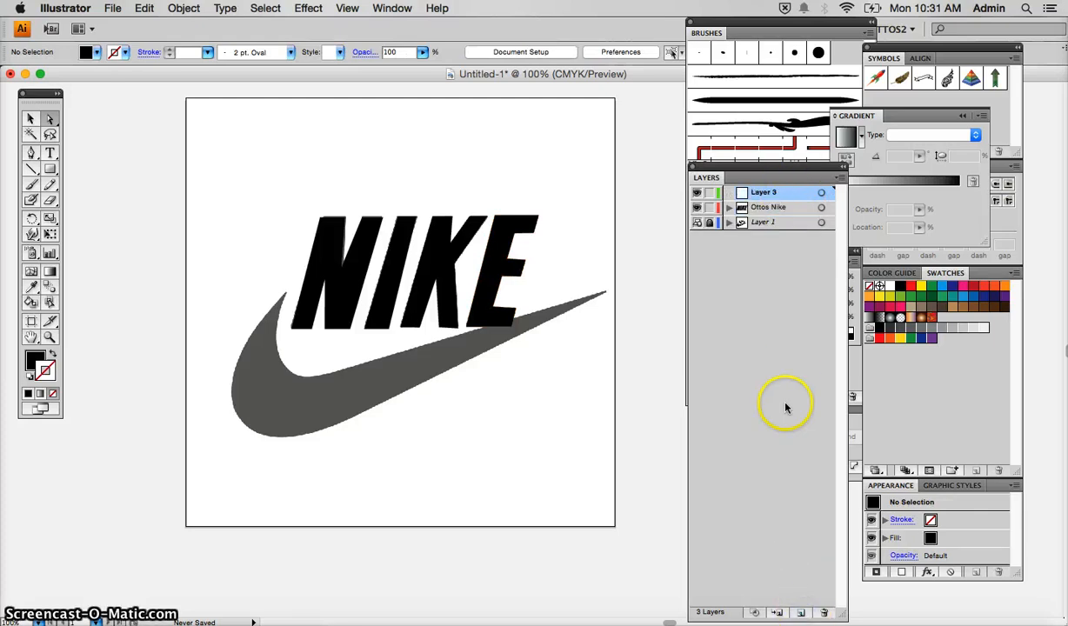
pyautogui.doubleClick(760, 191)
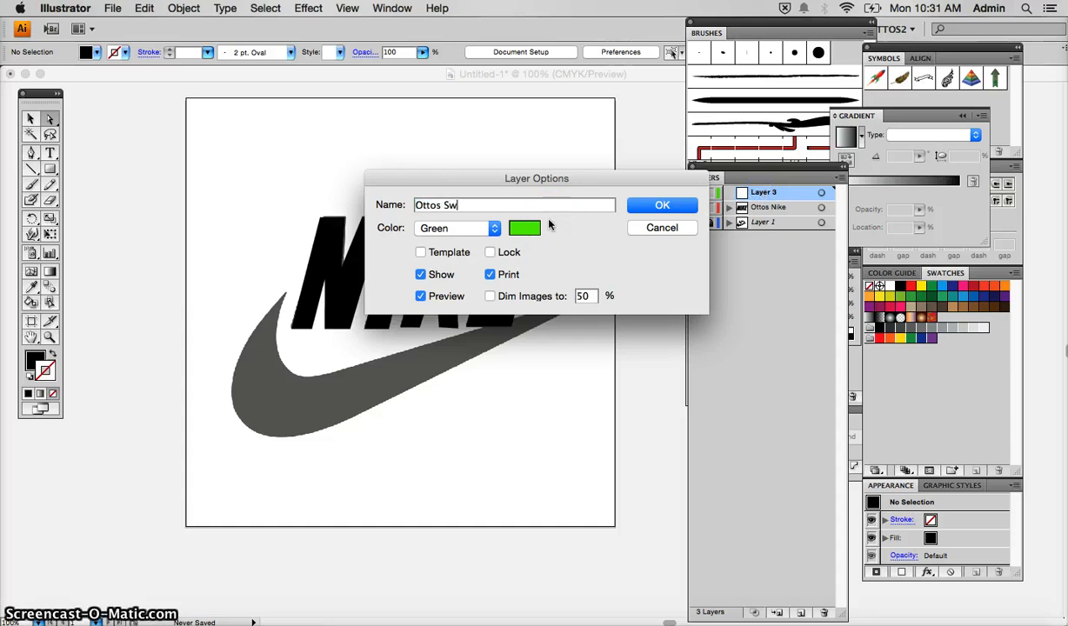
pyautogui.click(660, 227)
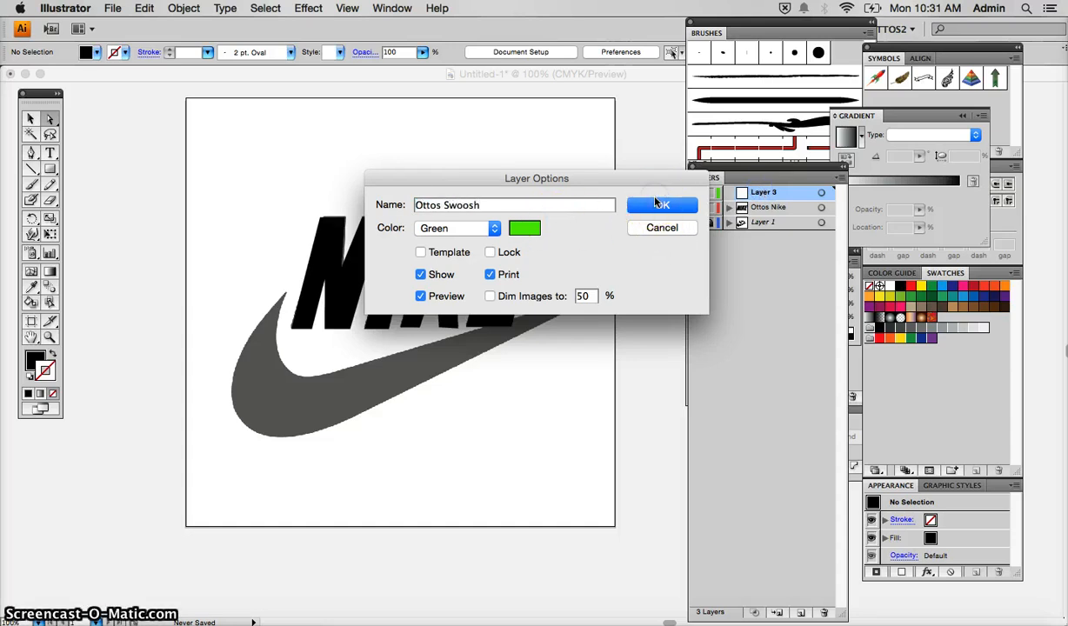
pyautogui.click(656, 204)
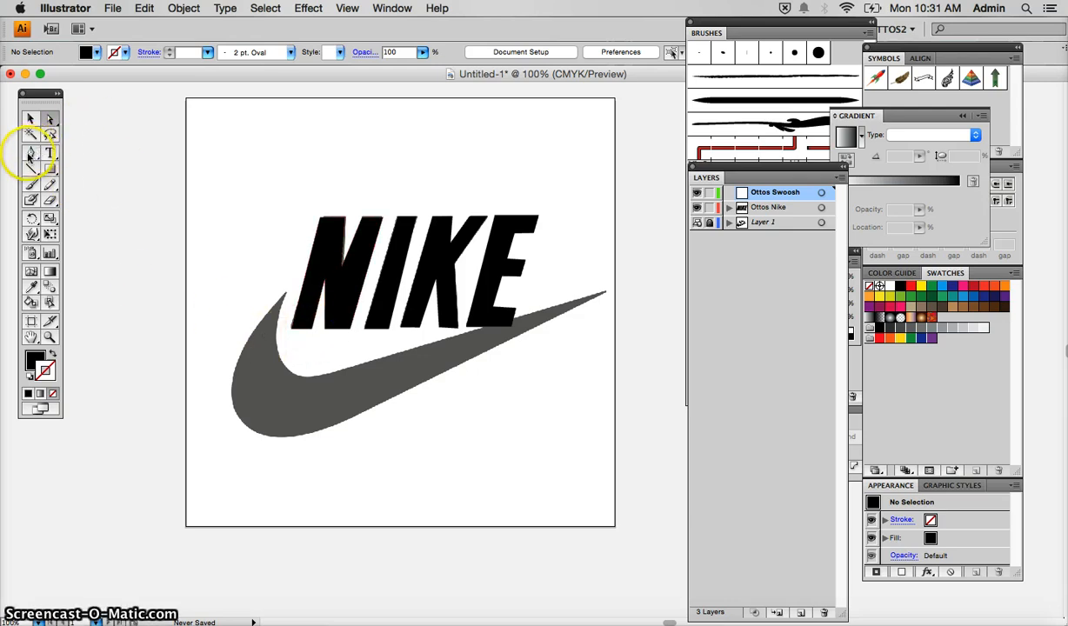
# Start a Pen path at the swoosh's upper left tip and curve it around the inner bend onto the upper edge.
pyautogui.click(286, 292)
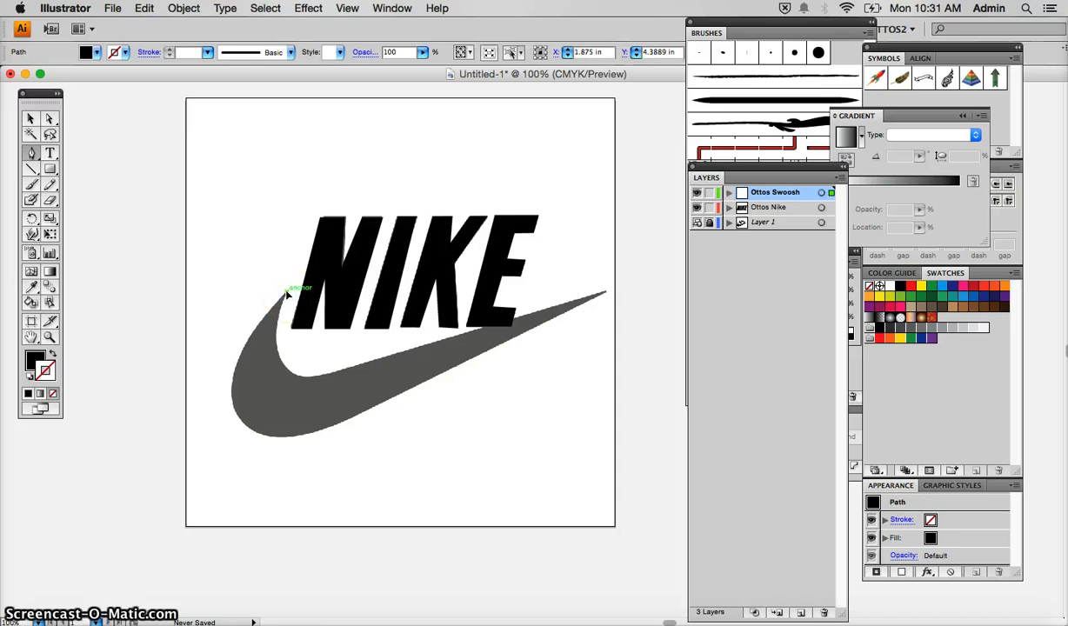
pyautogui.press('super+equal')
pyautogui.press('super+equal')
pyautogui.press('super+equal')
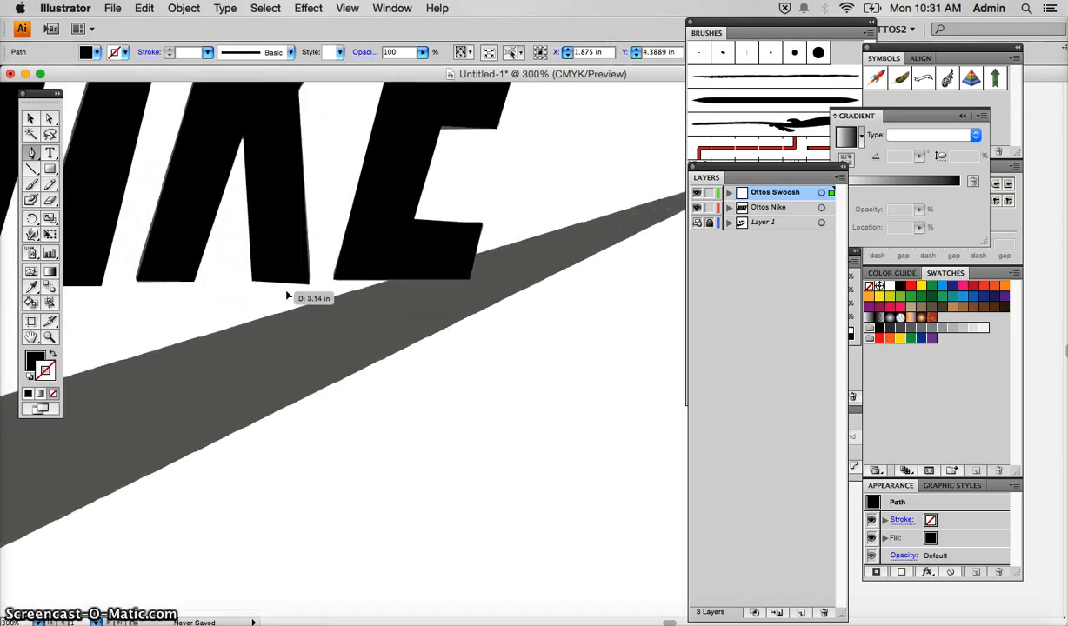
pyautogui.hscroll(-2, 286, 291)
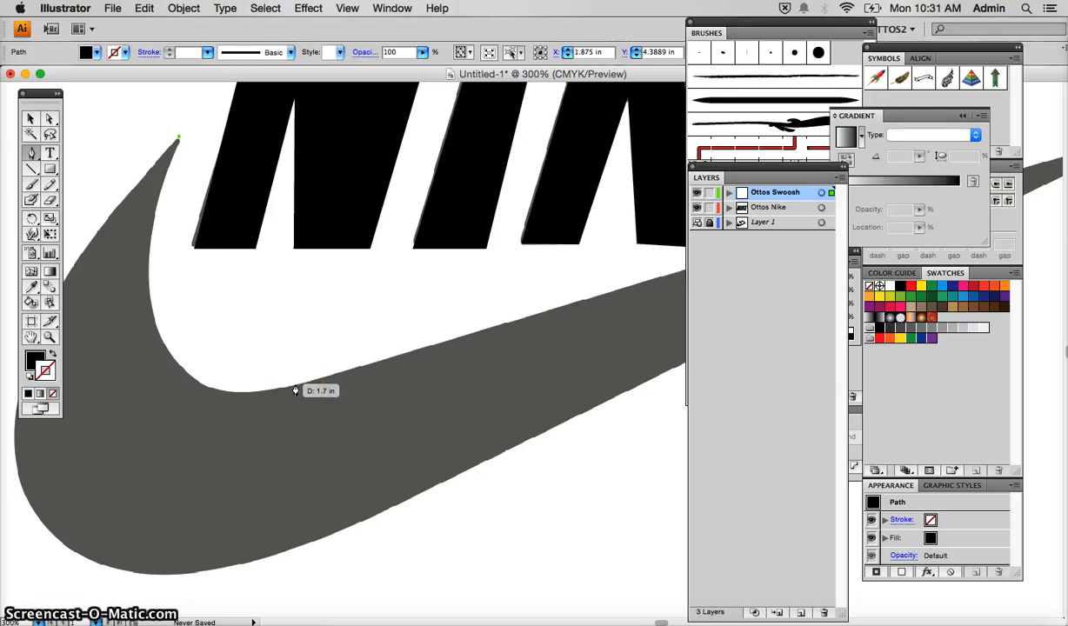
pyautogui.moveTo(297, 385); pyautogui.dragTo(510, 323)
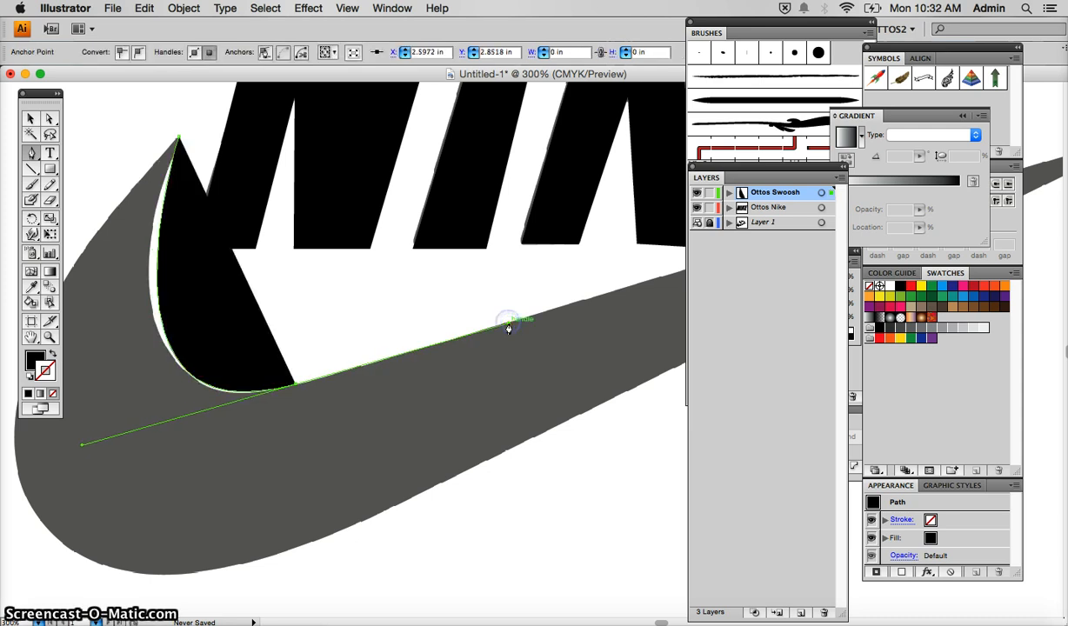
# Extend the swoosh path along the template's upper edge to a point at its far right tip.
pyautogui.hscroll(5, 516, 279)
pyautogui.scroll(2, 517, 279)
pyautogui.hscroll(8, 516, 284)
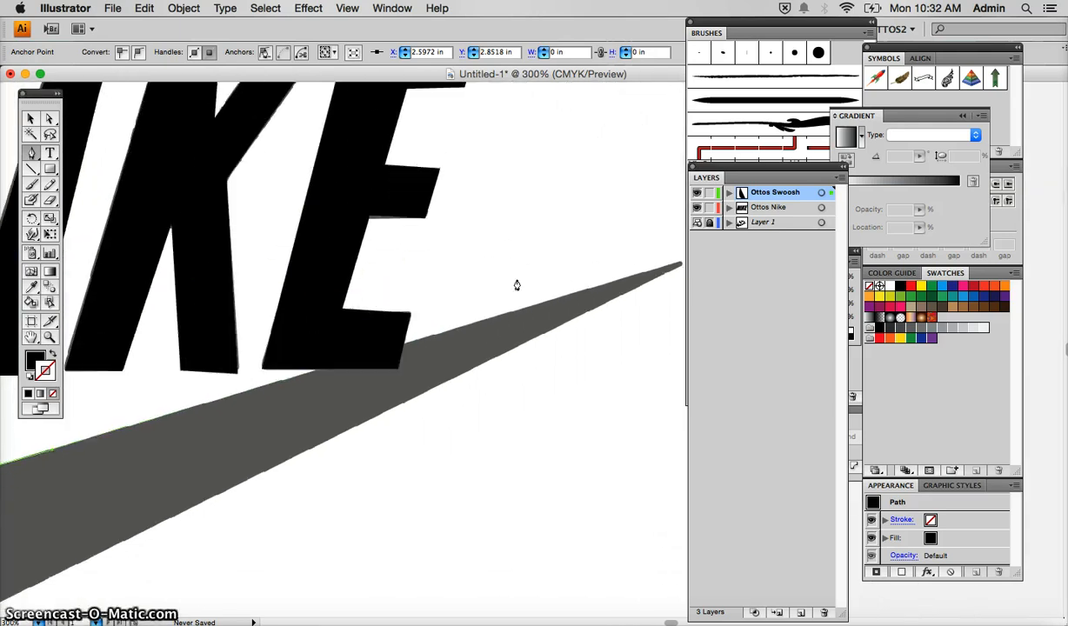
pyautogui.scroll(3, 516, 284)
pyautogui.moveTo(485, 308); pyautogui.dragTo(486, 311)
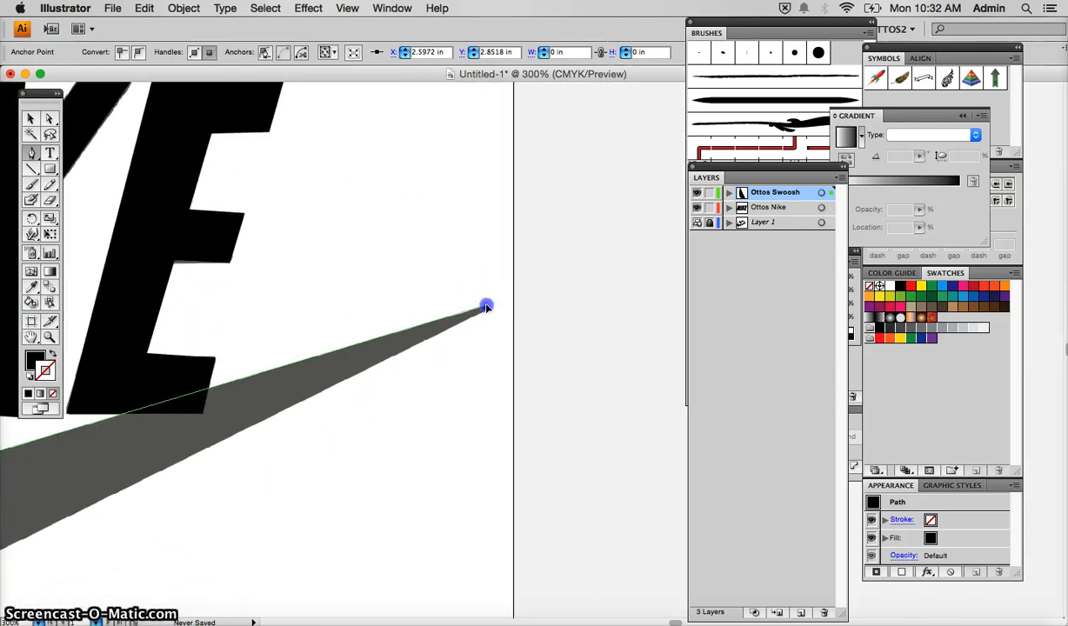
# Extend the swoosh path from its far right tip with a straight segment down to the template's lower edge near the bottom bend.
pyautogui.scroll(-5, 484, 313)
pyautogui.hscroll(-5, 484, 313)
pyautogui.scroll(6, 484, 313)
pyautogui.hscroll(-6, 484, 313)
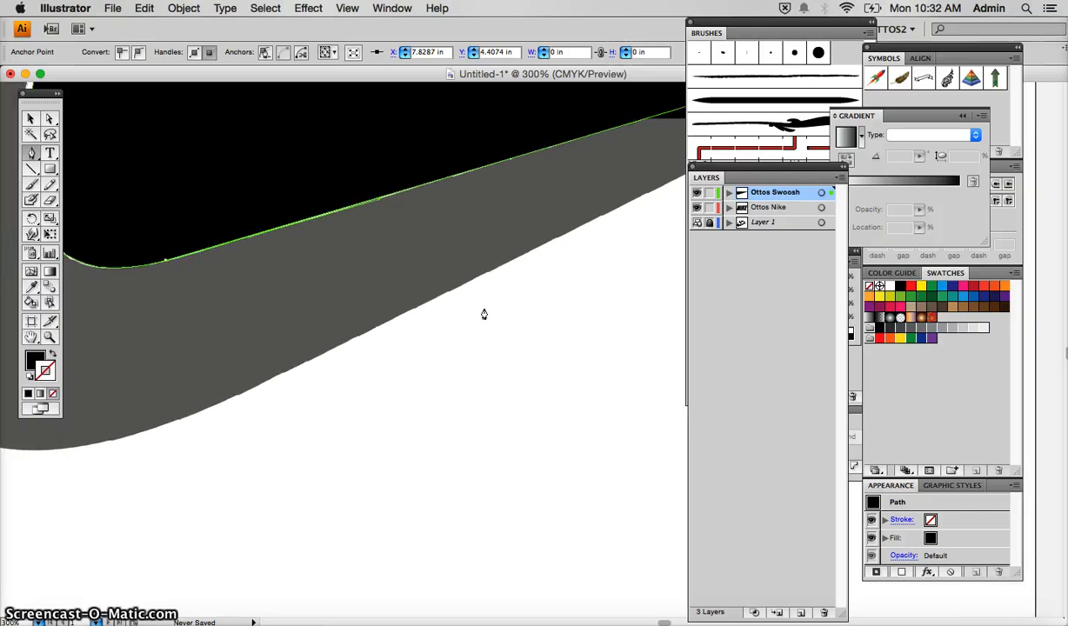
pyautogui.moveTo(325, 235); pyautogui.dragTo(326, 235)
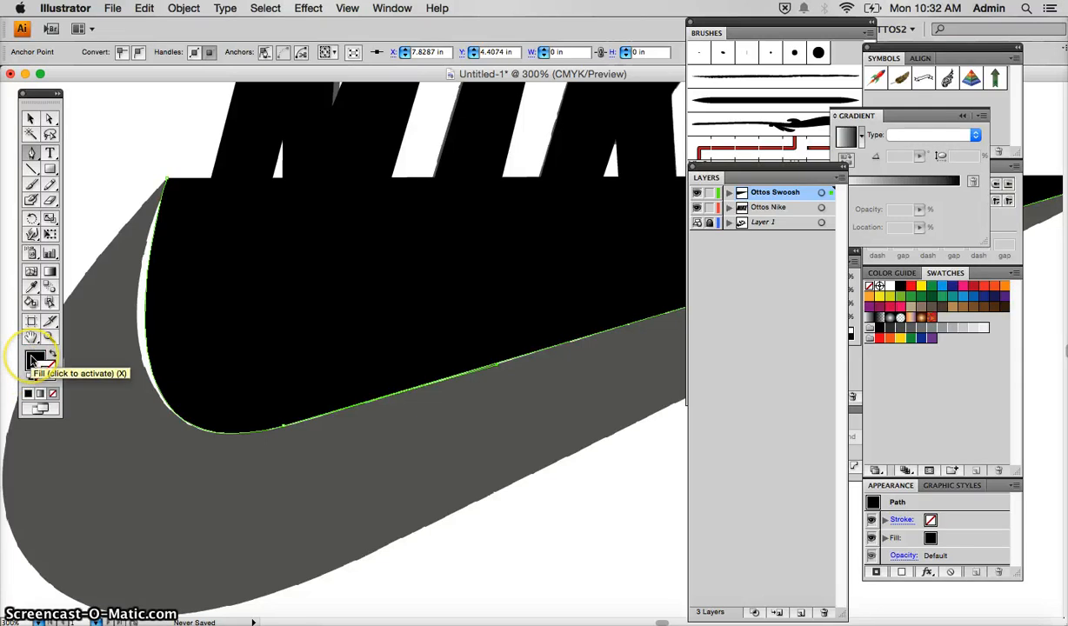
pyautogui.press('super+minus')
pyautogui.press('super+minus')
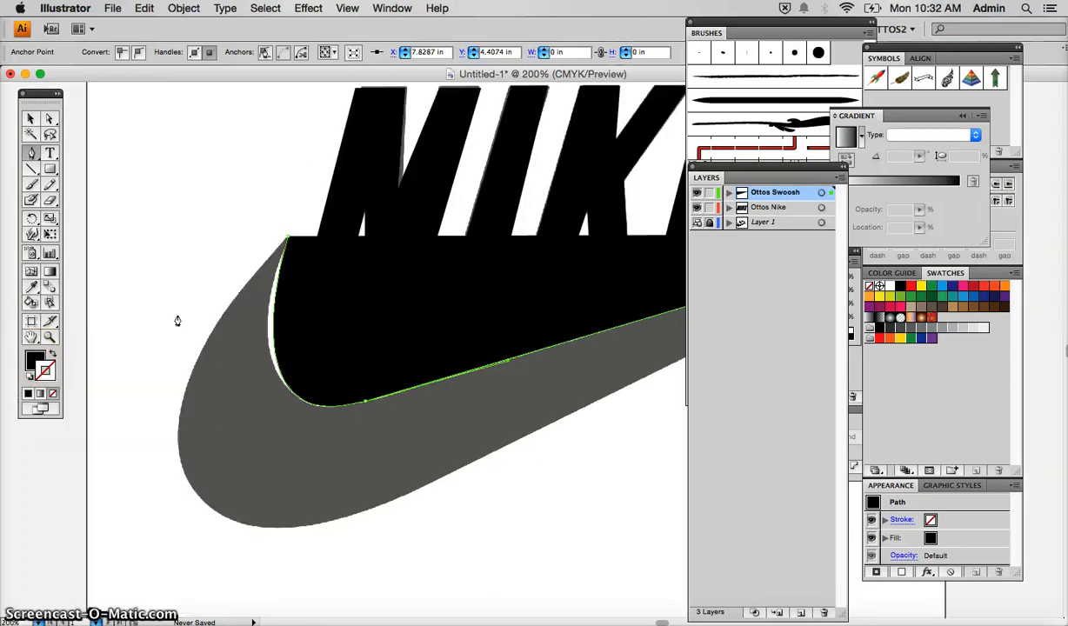
pyautogui.hscroll(4, 178, 320)
pyautogui.hscroll(3, 267, 325)
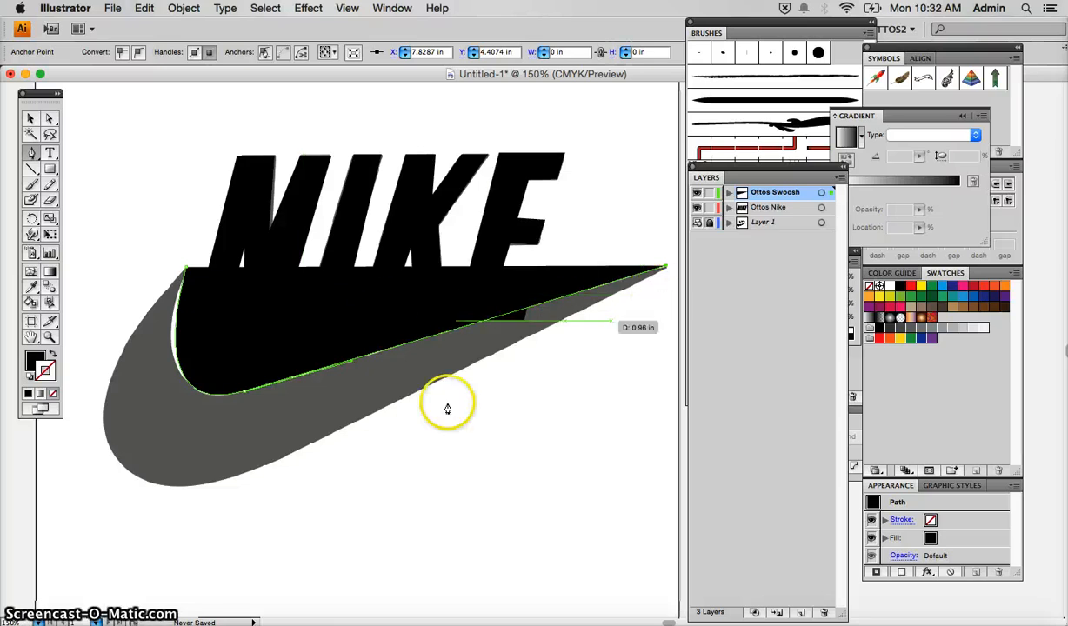
pyautogui.click(247, 475)
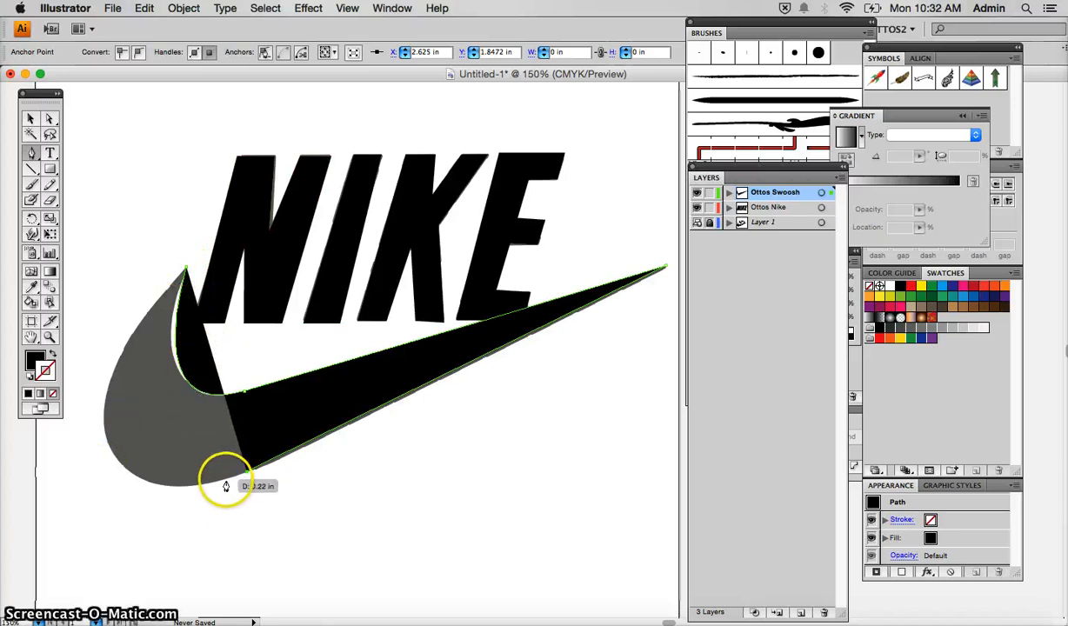
# Curve the swoosh path around the template's rounded lower left end to a new point on the left outer edge.
pyautogui.moveTo(106, 424); pyautogui.dragTo(117, 369)
pyautogui.click(117, 363)
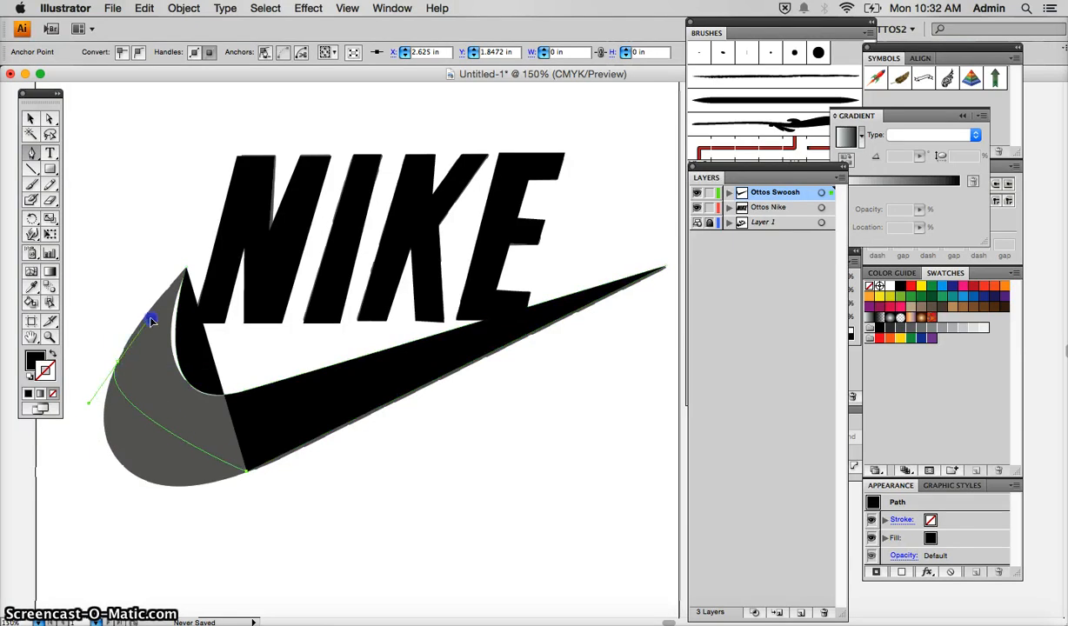
pyautogui.moveTo(168, 291); pyautogui.dragTo(174, 189)
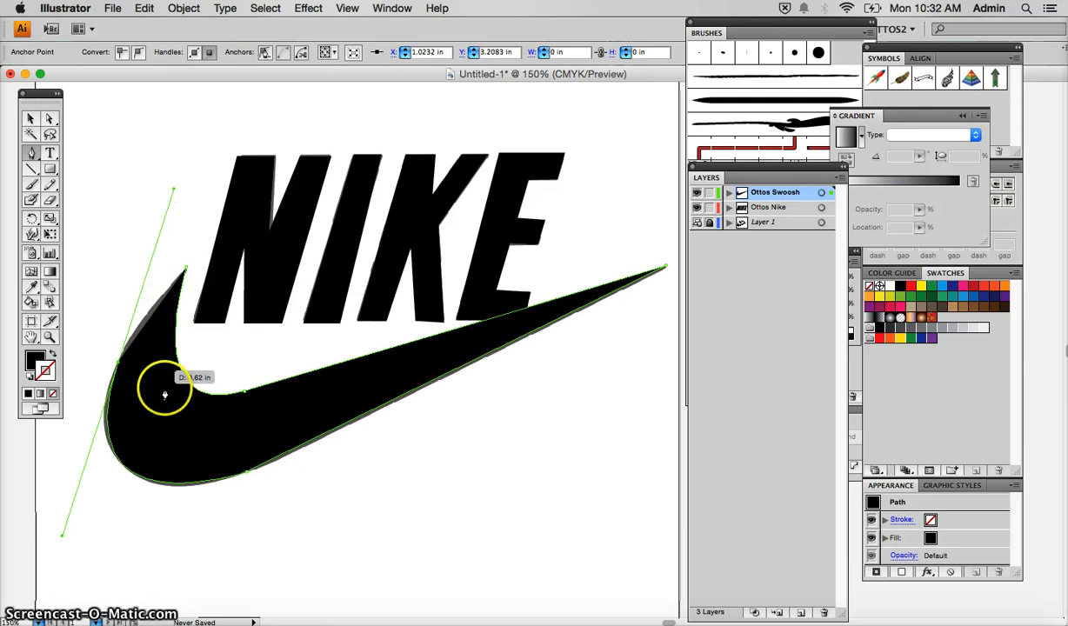
# Close the swoosh path at its starting anchor on the upper left tip.
pyautogui.hscroll(-2, 165, 390)
pyautogui.scroll(-1, 165, 389)
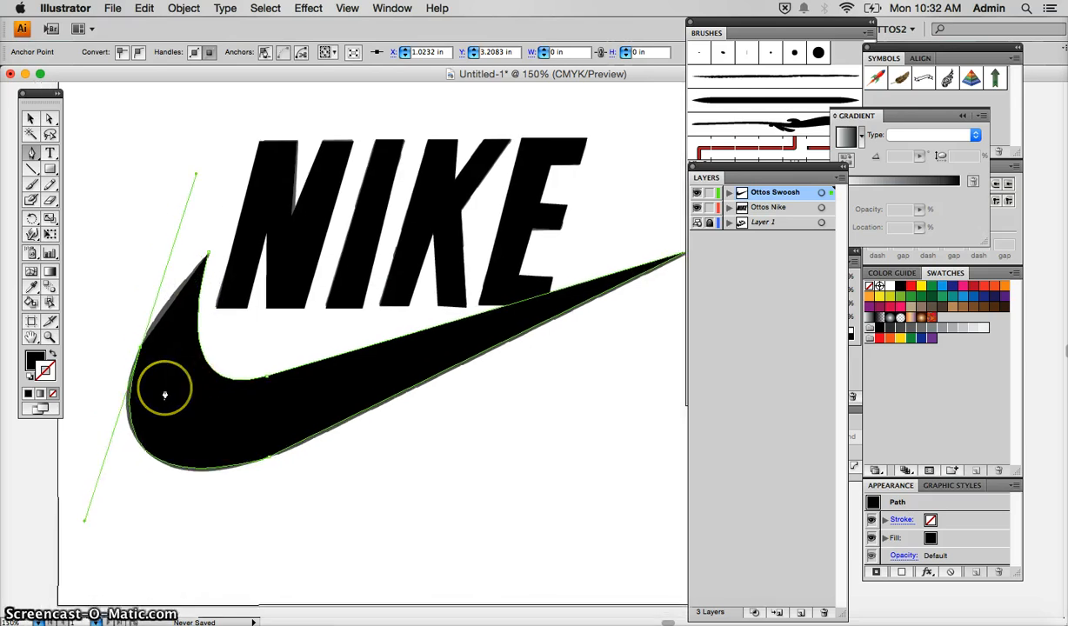
pyautogui.click(207, 258)
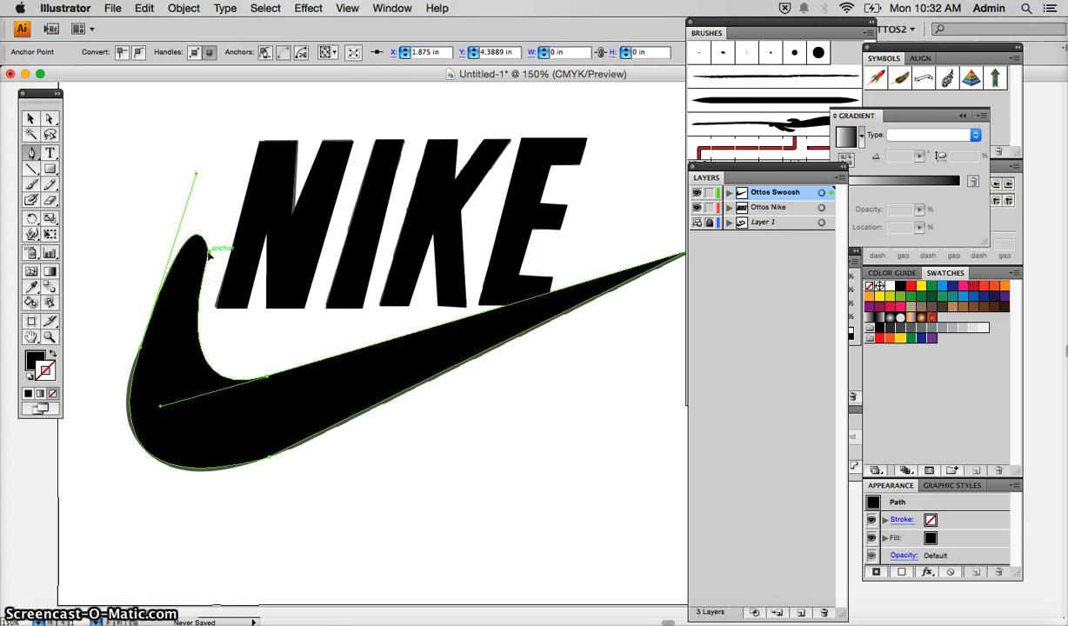
pyautogui.moveTo(209, 255); pyautogui.dragTo(234, 220)
pyautogui.moveTo(200, 265); pyautogui.dragTo(220, 252)
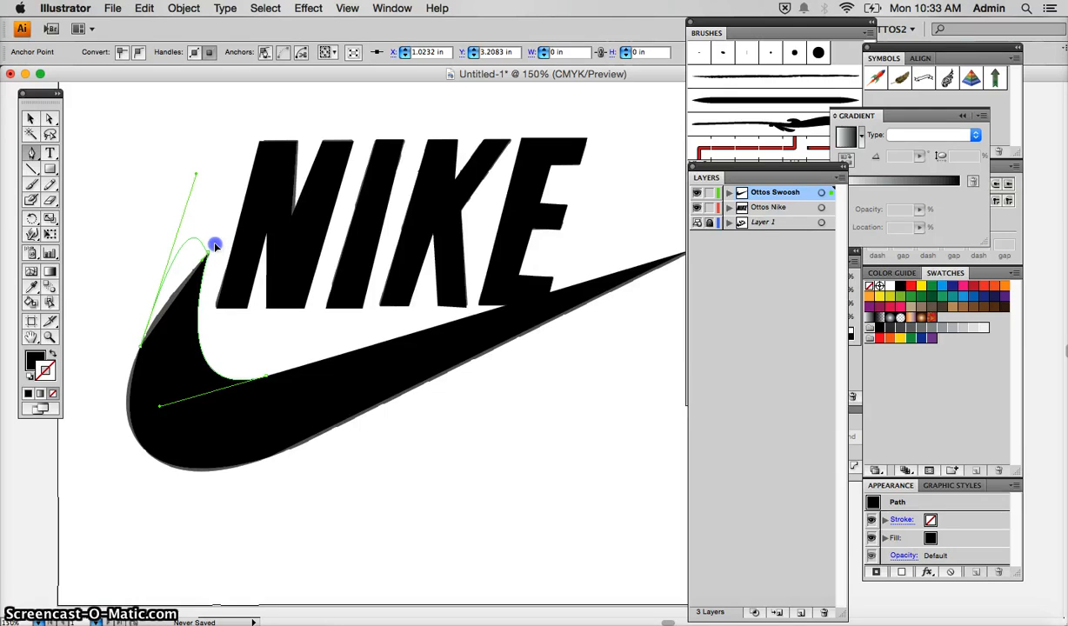
pyautogui.moveTo(215, 246); pyautogui.dragTo(214, 245)
# Shorten the upper handle of the left outer anchor so the curve follows the template into the swoosh's upper left tip.
pyautogui.click(196, 185)
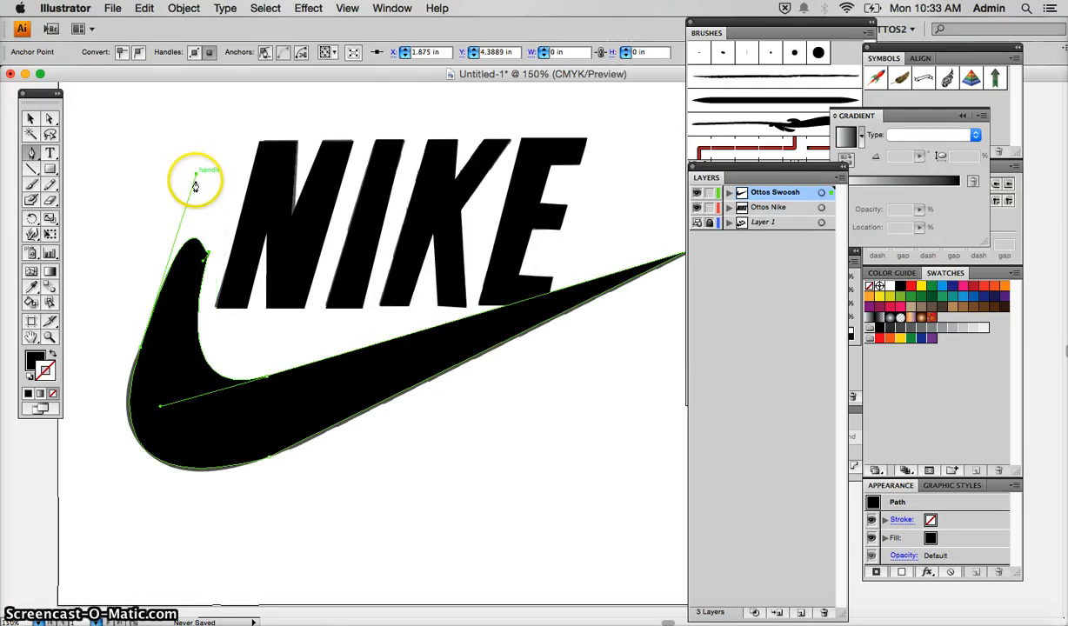
pyautogui.moveTo(196, 173); pyautogui.dragTo(192, 216)
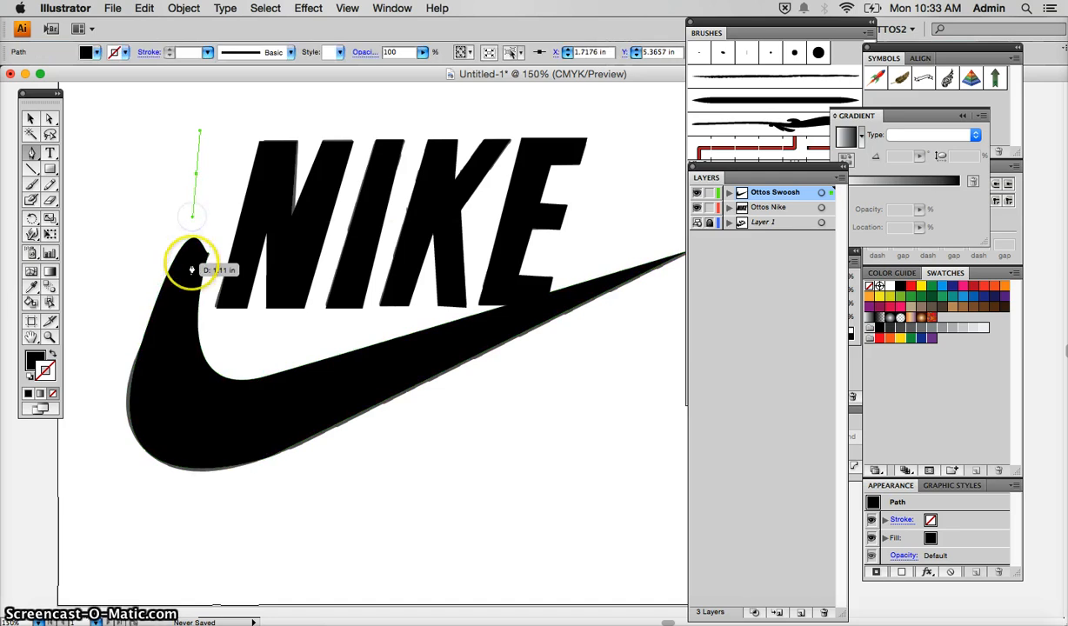
pyautogui.click(31, 119)
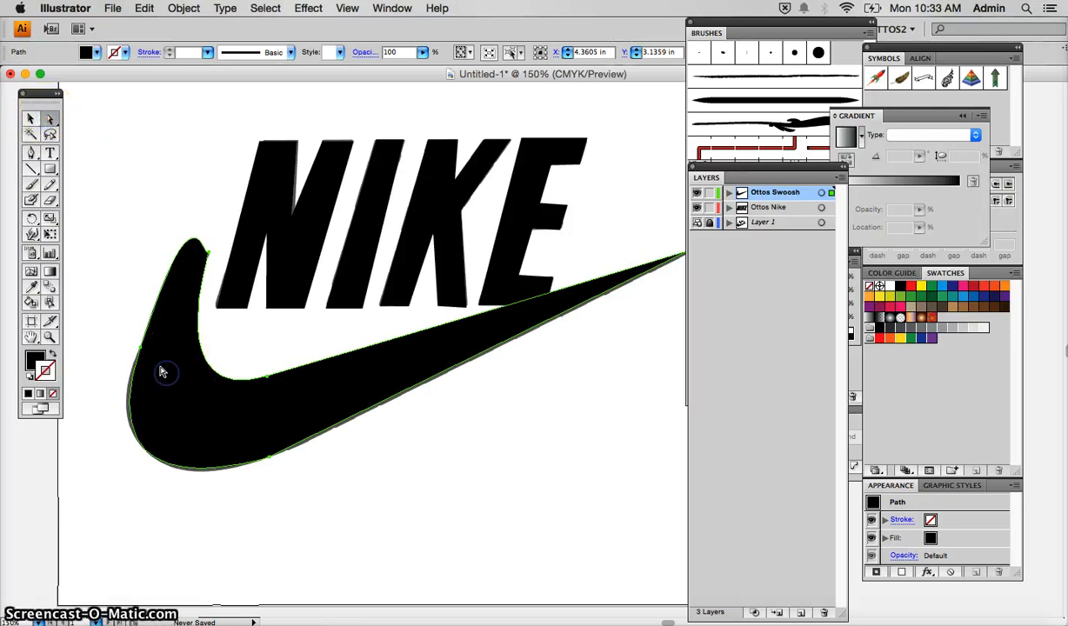
pyautogui.click(136, 346)
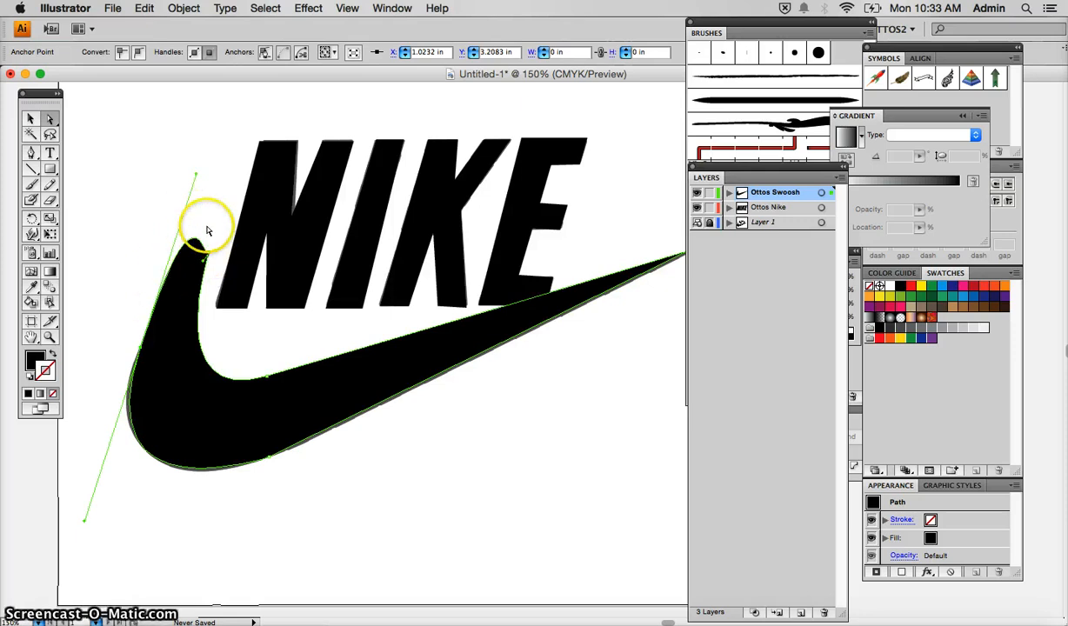
pyautogui.moveTo(194, 177); pyautogui.dragTo(173, 277)
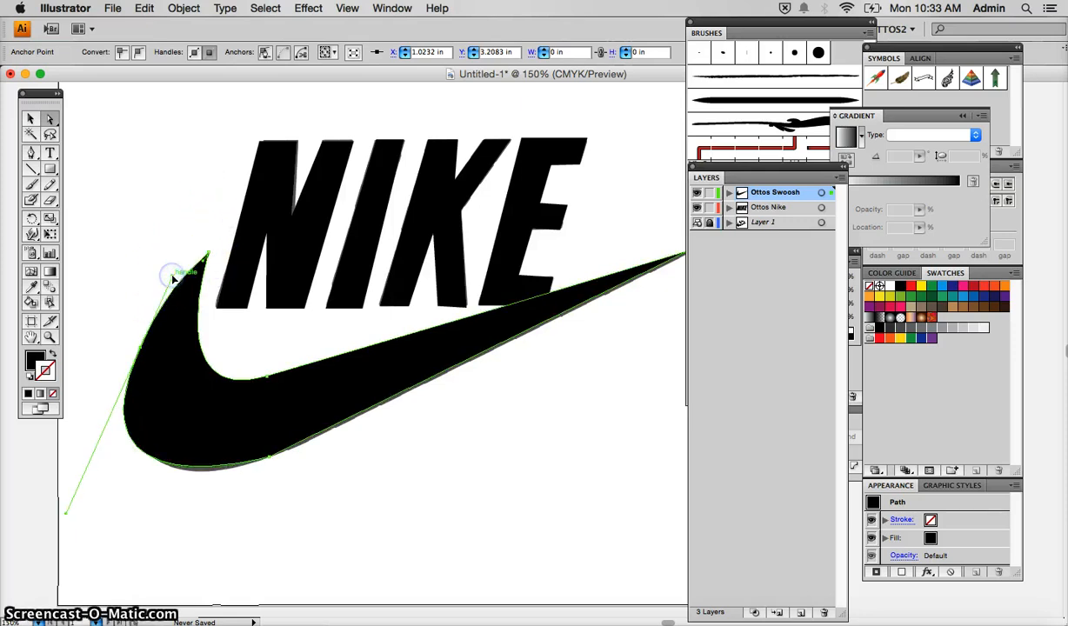
# Move the swoosh's lower-edge anchor slightly down onto the template and adjust the left outer anchor's lower handle to fit the bend.
pyautogui.click(269, 458)
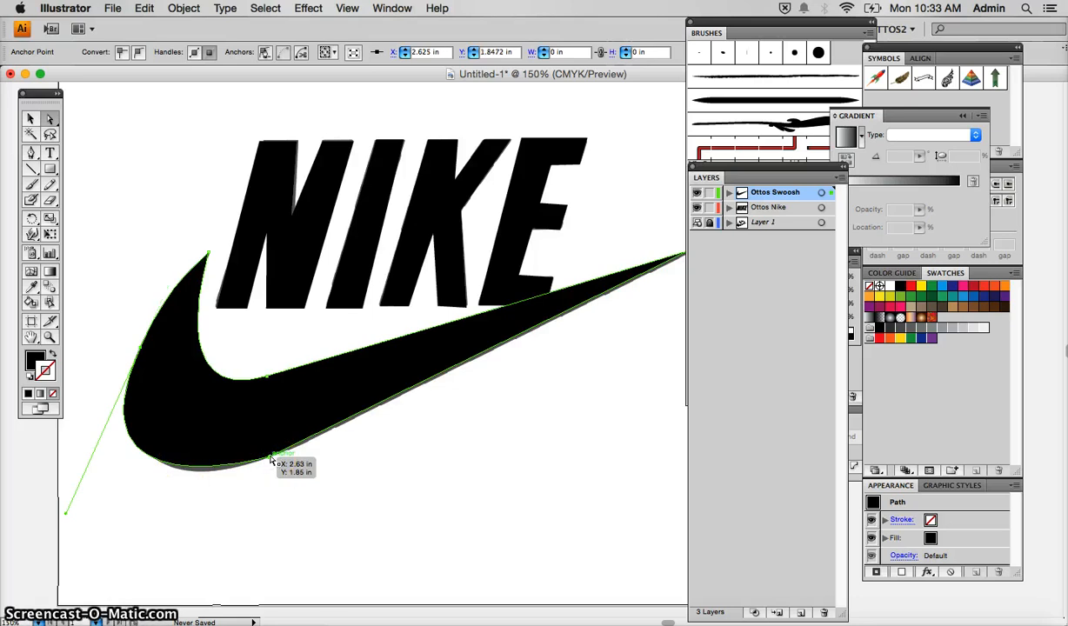
pyautogui.moveTo(267, 464); pyautogui.dragTo(269, 464)
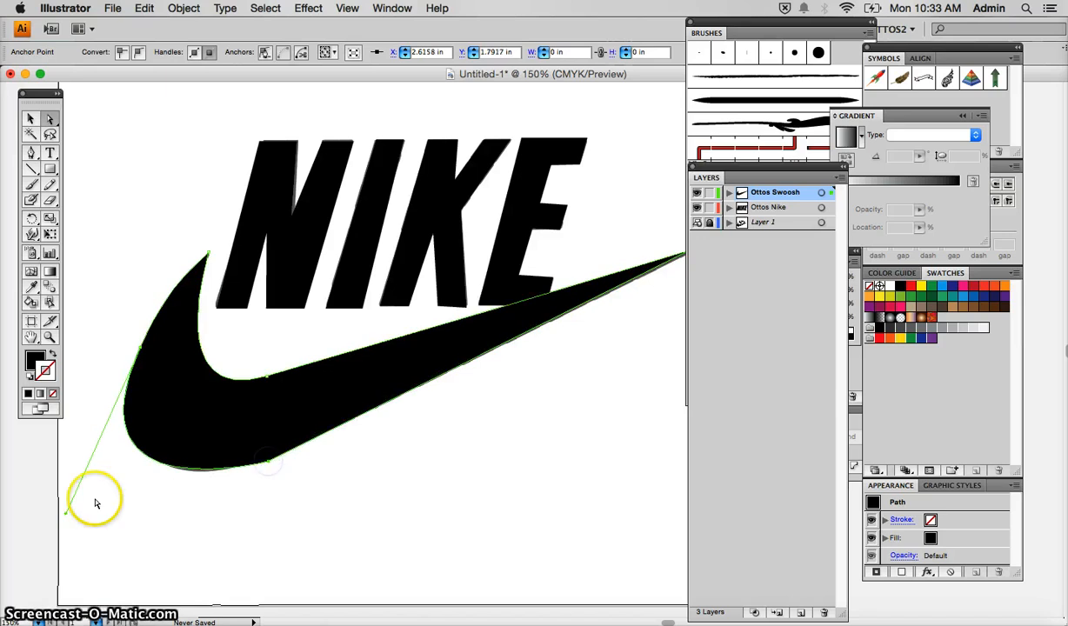
pyautogui.moveTo(65, 516); pyautogui.dragTo(74, 518)
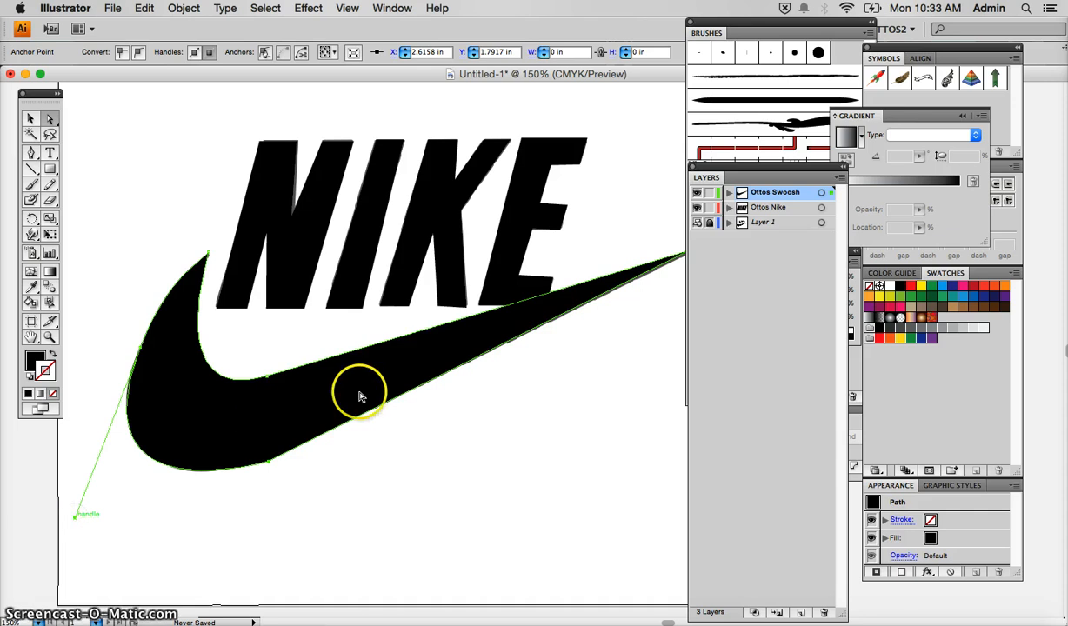
# Examine the closed swoosh's outline against the template, including the corner at its lower-edge anchor.
pyautogui.hscroll(5, 365, 400)
pyautogui.scroll(2, 365, 400)
pyautogui.hscroll(-5, 365, 400)
pyautogui.scroll(-3, 365, 400)
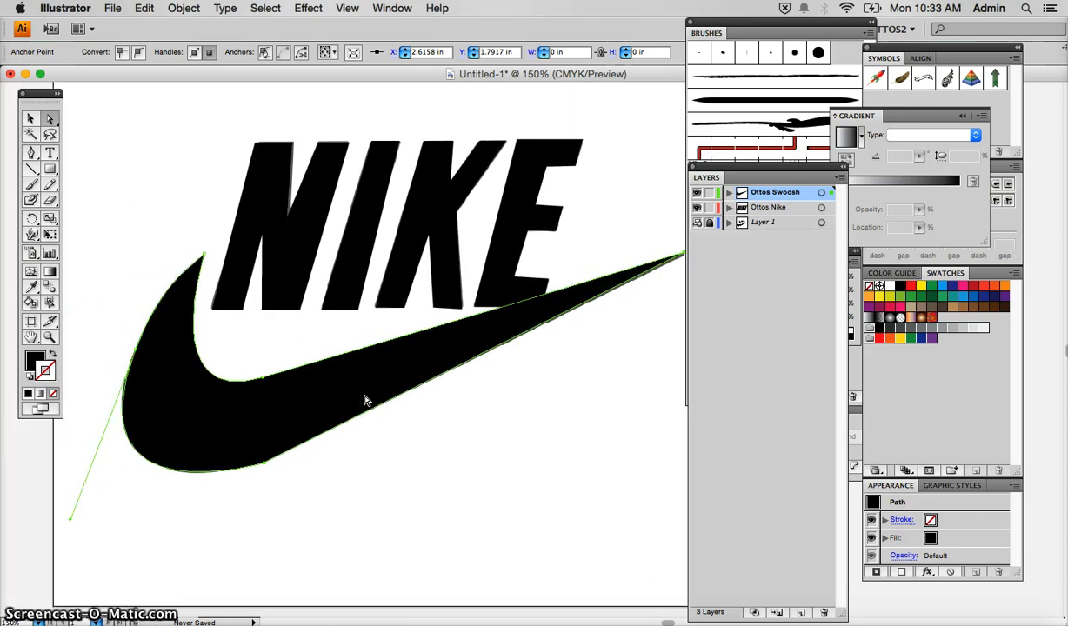
pyautogui.click(381, 428)
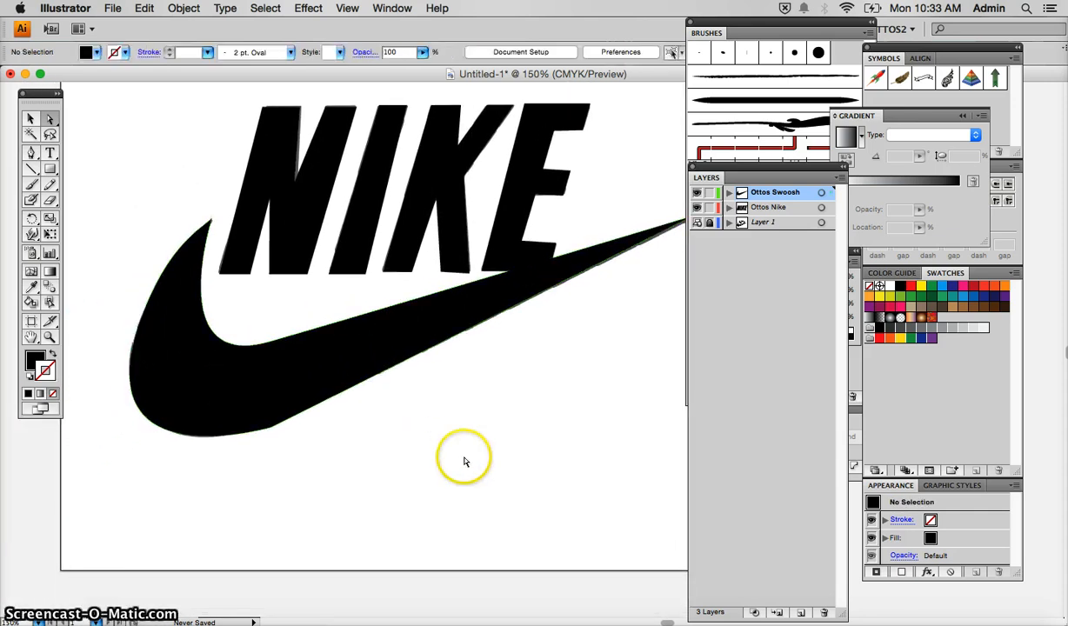
pyautogui.hscroll(3, 464, 460)
pyautogui.scroll(2, 464, 459)
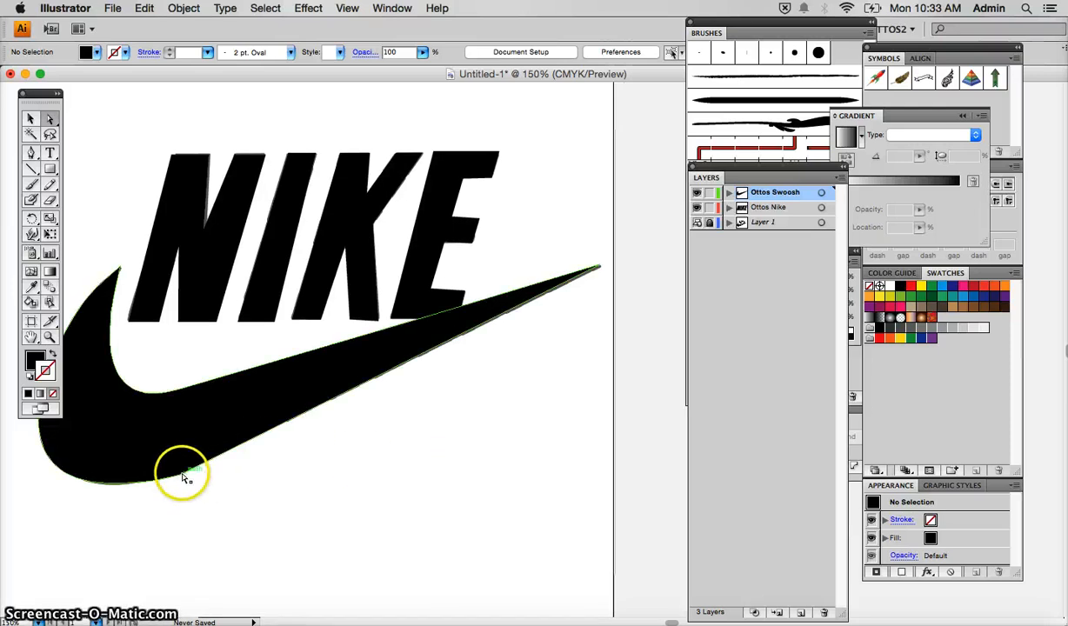
pyautogui.click(181, 477)
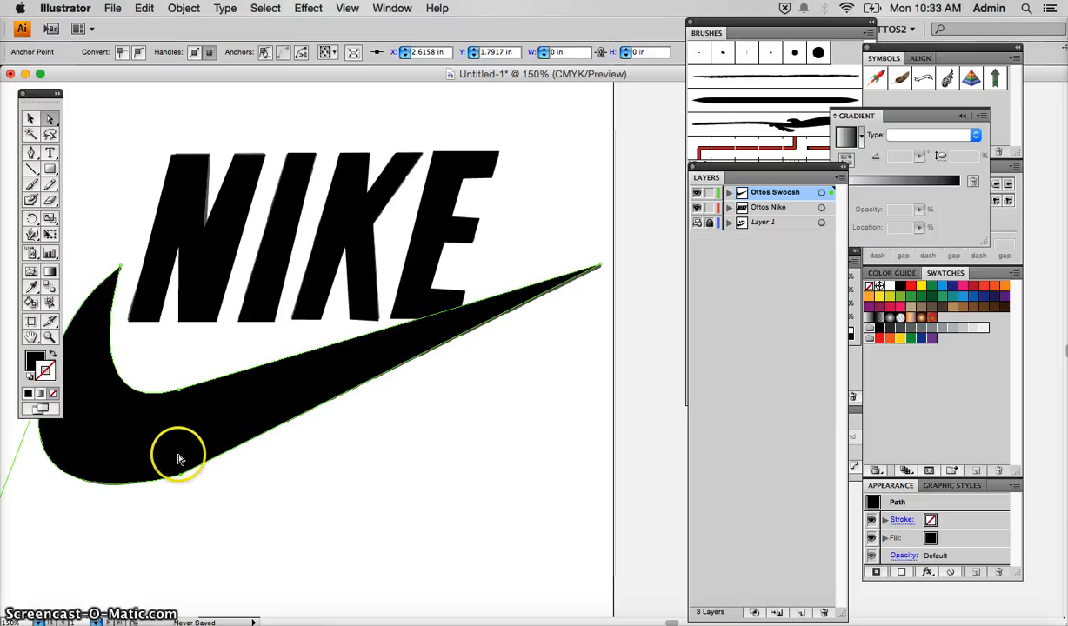
pyautogui.click(219, 502)
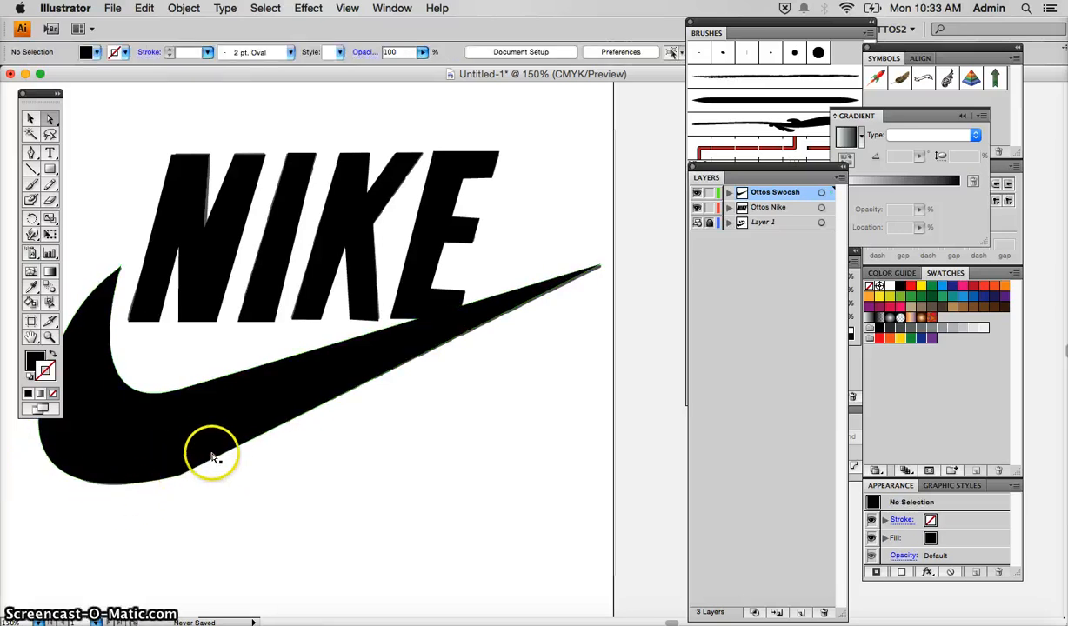
# Convert the swoosh's lower-edge corner anchor to a smooth point with handles along the template's bottom curve, and clear the selection.
pyautogui.press('super+plus')
pyautogui.press('super+plus')
pyautogui.press('super+plus')
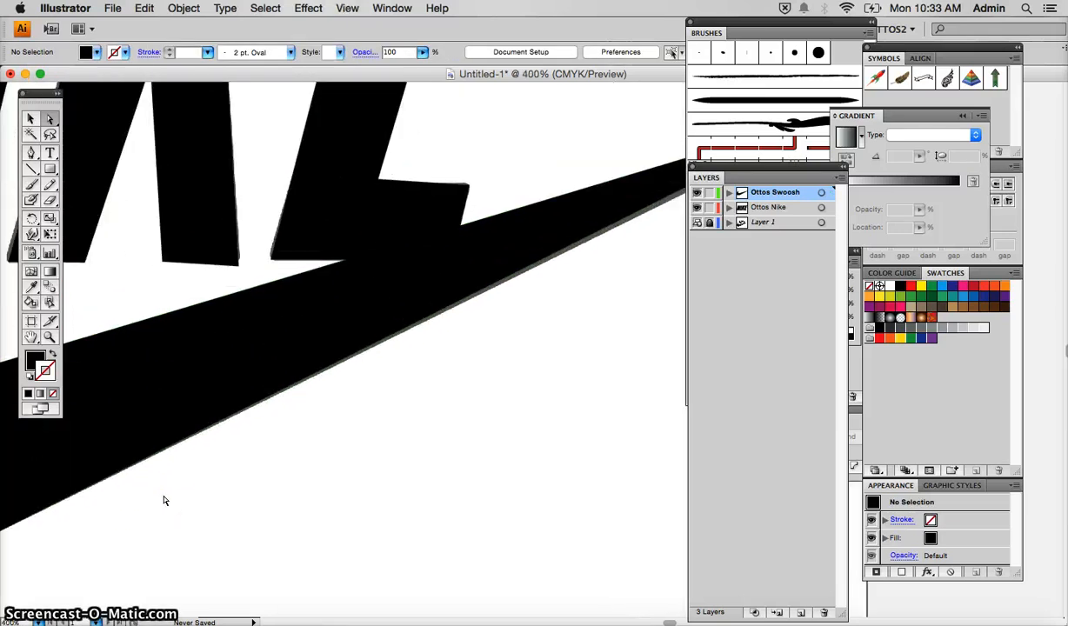
pyautogui.hscroll(-10, 165, 500)
pyautogui.scroll(-3, 165, 500)
pyautogui.scroll(-3, 166, 500)
pyautogui.hscroll(-1, 165, 500)
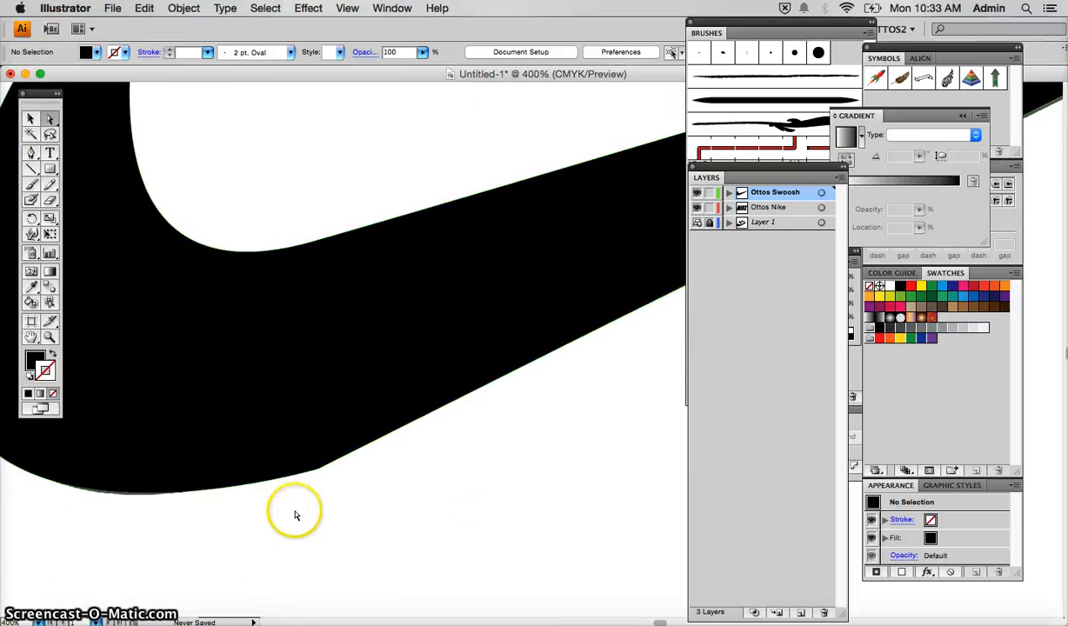
pyautogui.click(317, 470)
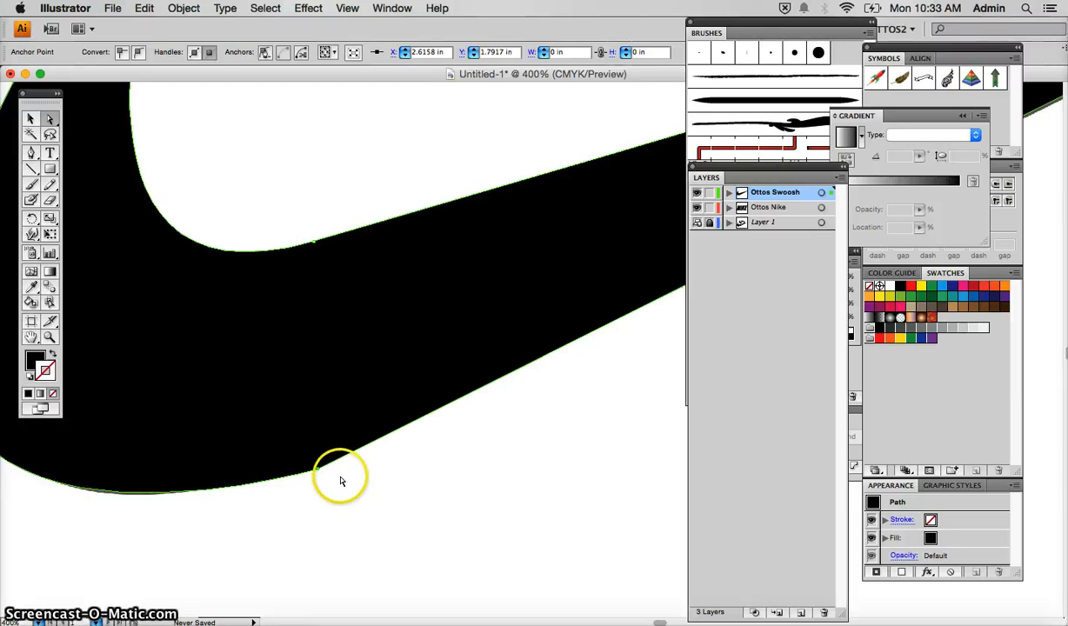
pyautogui.click(31, 155)
pyautogui.moveTo(31, 154)
pyautogui.mouseDown()
pyautogui.moveTo(81, 207)
pyautogui.moveTo(30, 156)
pyautogui.mouseUp()
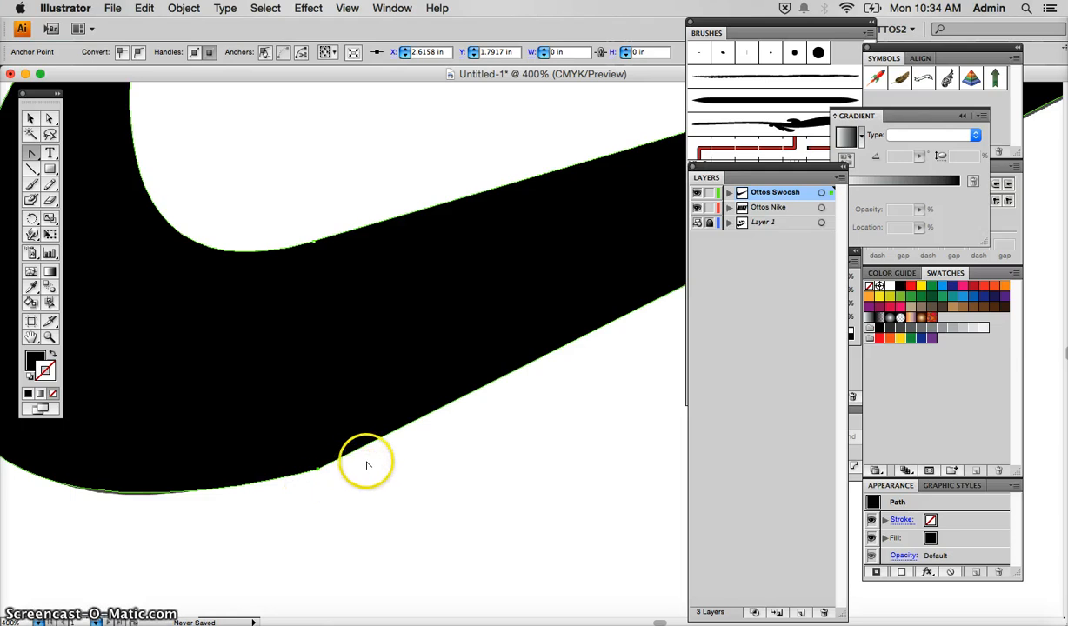
pyautogui.moveTo(318, 469)
pyautogui.mouseDown()
pyautogui.moveTo(341, 472)
pyautogui.moveTo(319, 486)
pyautogui.moveTo(319, 468)
pyautogui.mouseUp()
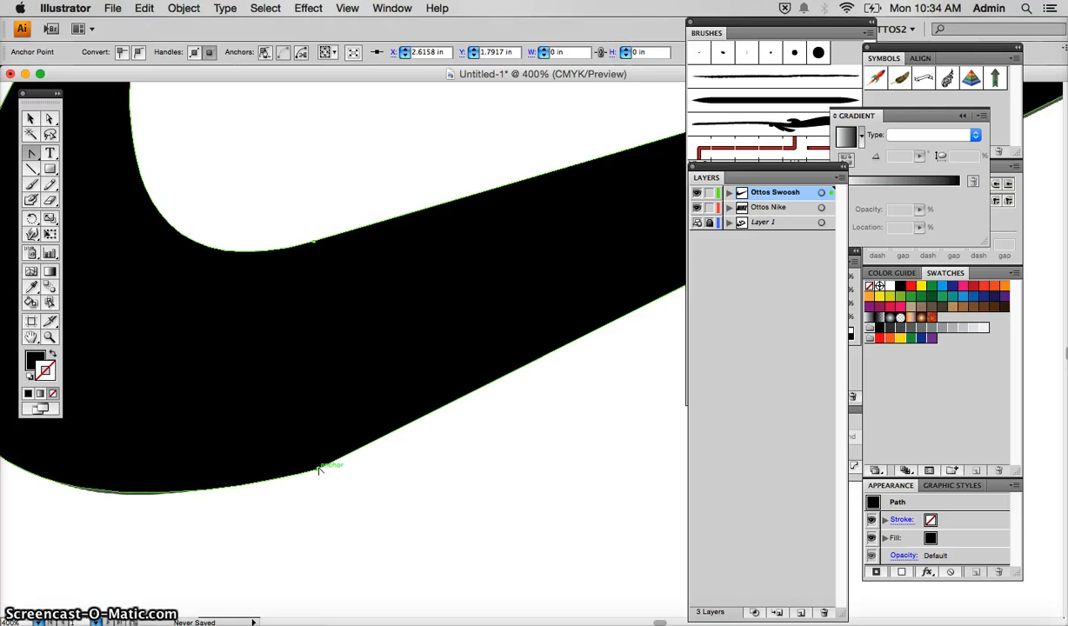
pyautogui.moveTo(318, 469)
pyautogui.mouseDown()
pyautogui.moveTo(354, 464)
pyautogui.moveTo(372, 445)
pyautogui.moveTo(365, 463)
pyautogui.moveTo(255, 500)
pyautogui.moveTo(376, 448)
pyautogui.moveTo(374, 367)
pyautogui.moveTo(389, 350)
pyautogui.moveTo(328, 467)
pyautogui.moveTo(260, 501)
pyautogui.moveTo(244, 492)
pyautogui.mouseUp()
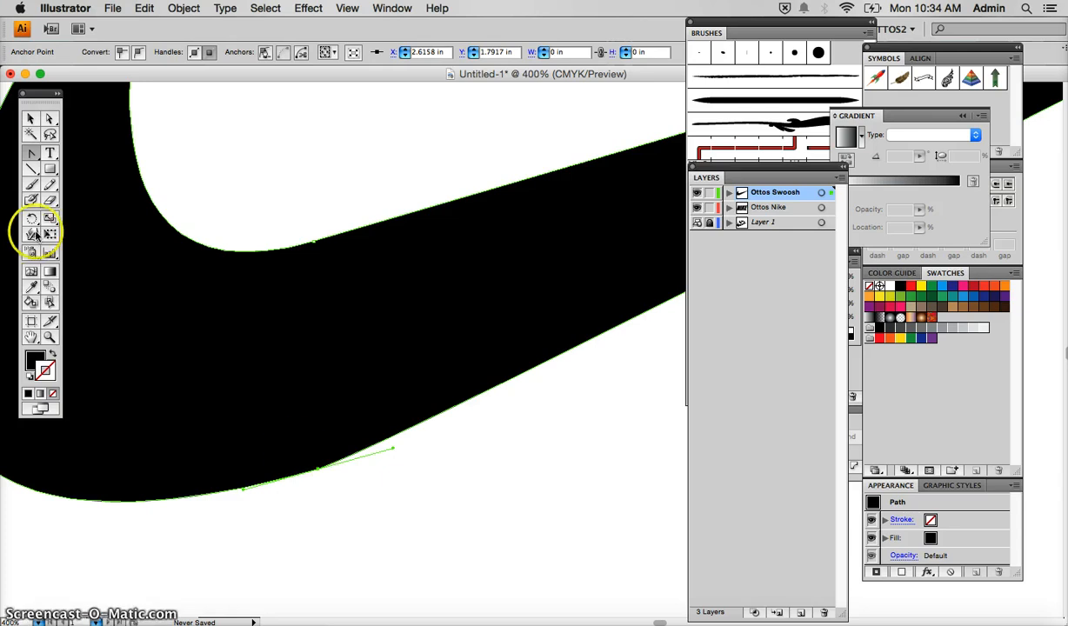
pyautogui.click(49, 121)
pyautogui.click(366, 521)
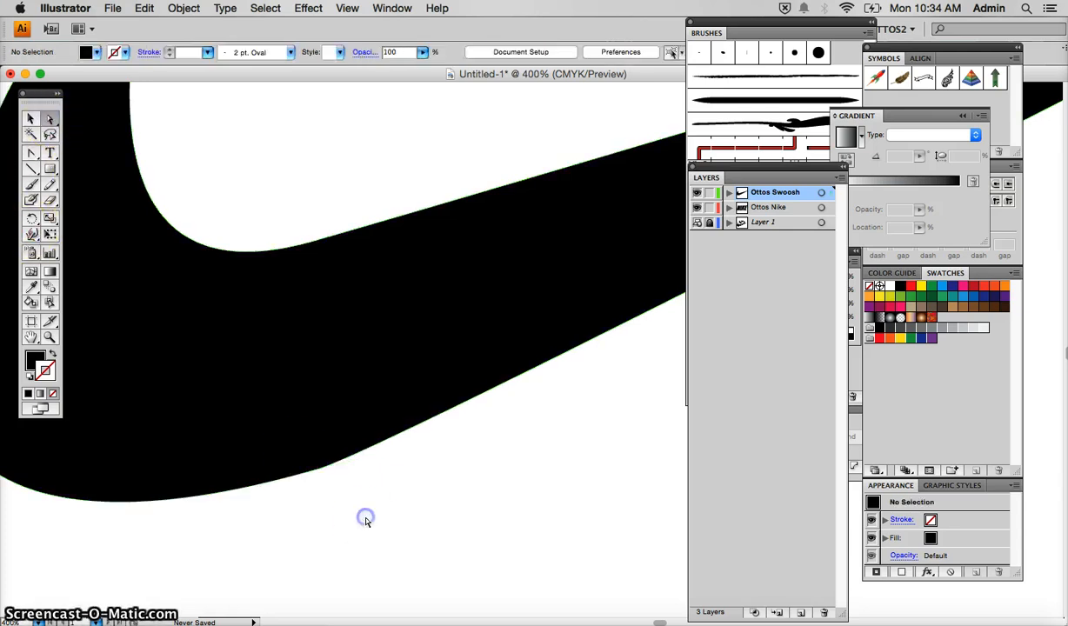
# Move the bottom outer corner anchor of the K's right leg up to about Y 3.73 in, matching the template's bottom edge.
pyautogui.scroll(5, 452, 511)
pyautogui.hscroll(-5, 452, 511)
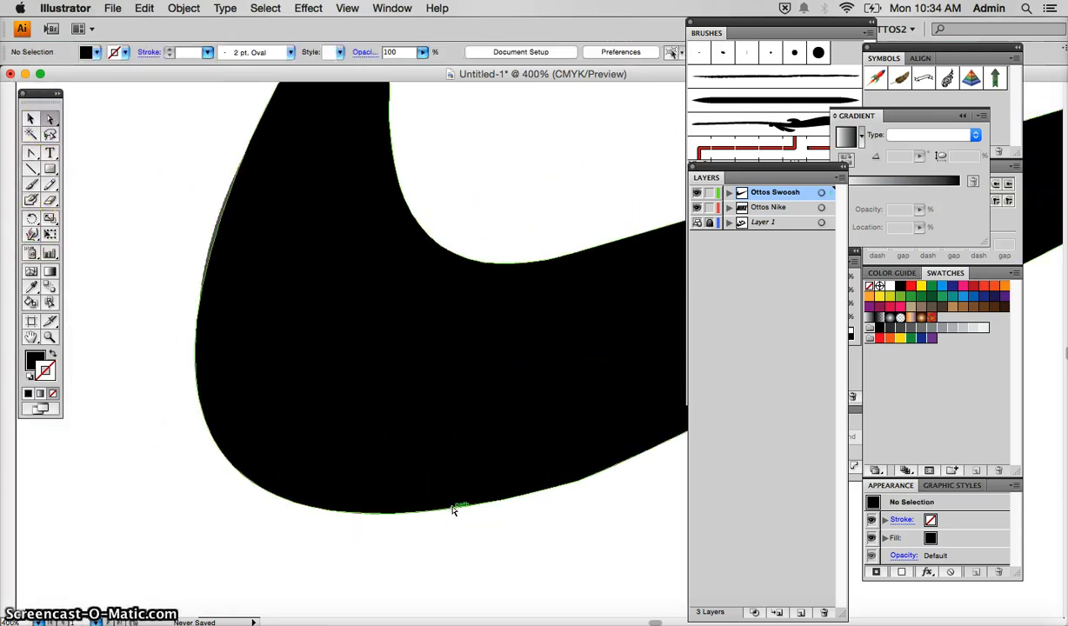
pyautogui.scroll(3, 452, 511)
pyautogui.hscroll(2, 452, 511)
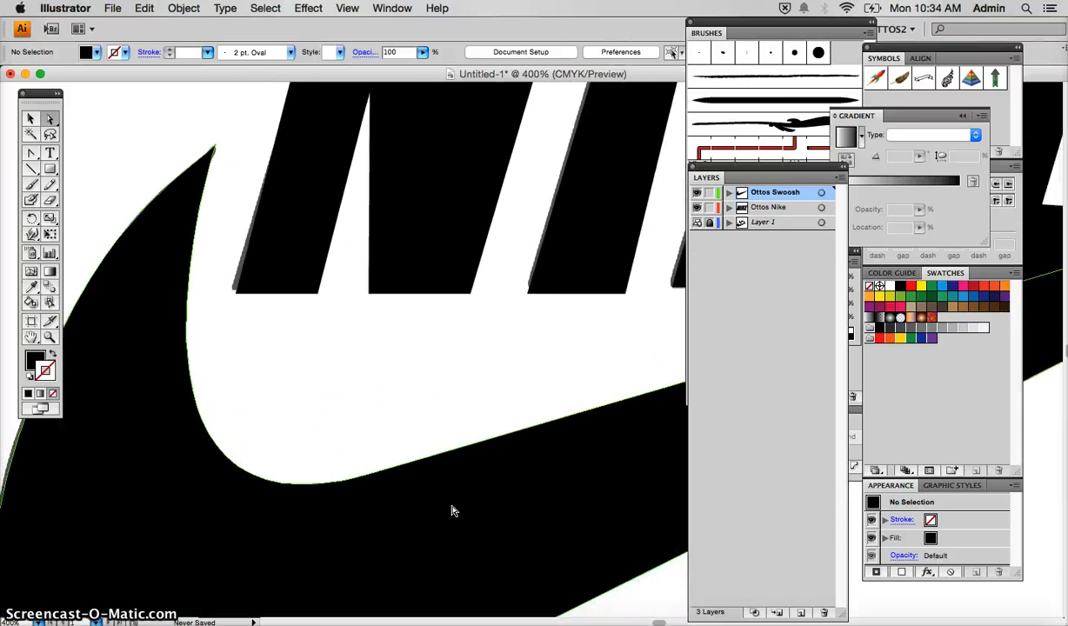
pyautogui.hscroll(5, 452, 511)
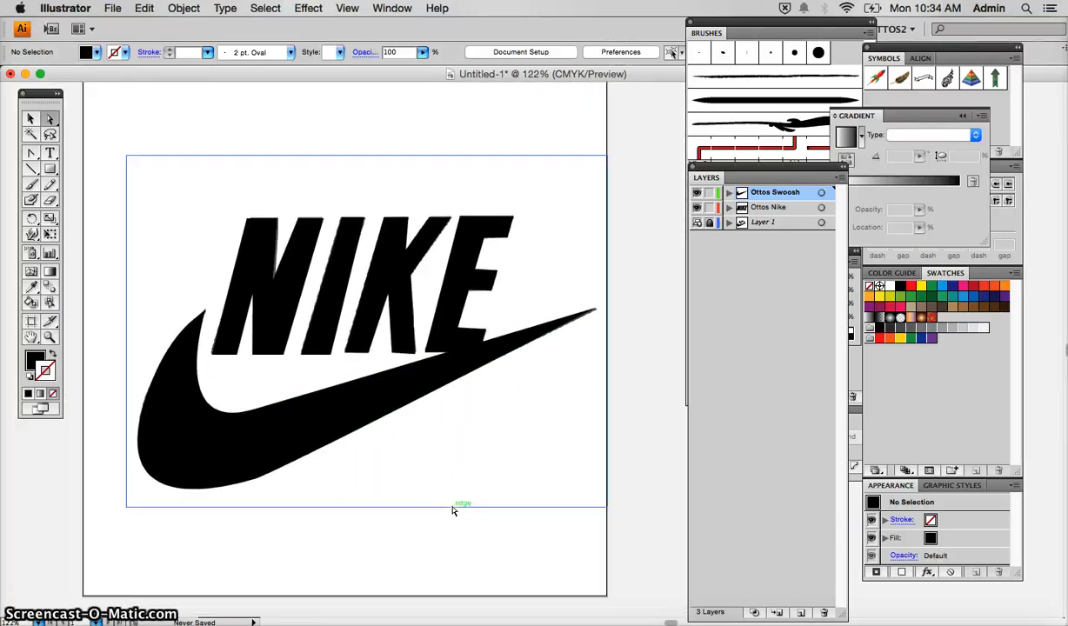
pyautogui.click(401, 346)
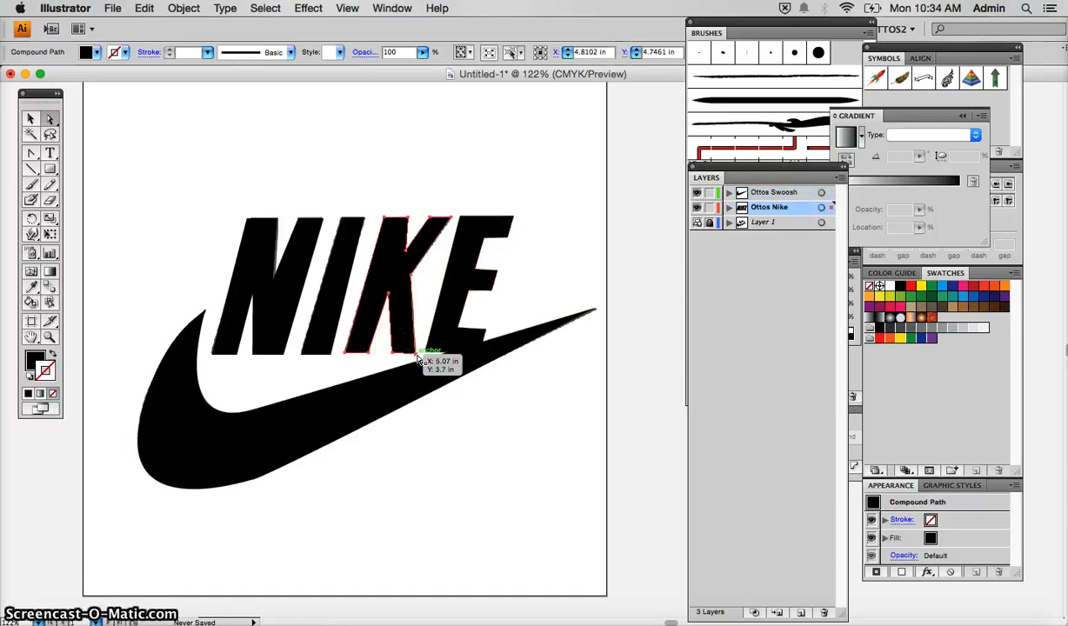
pyautogui.click(418, 358)
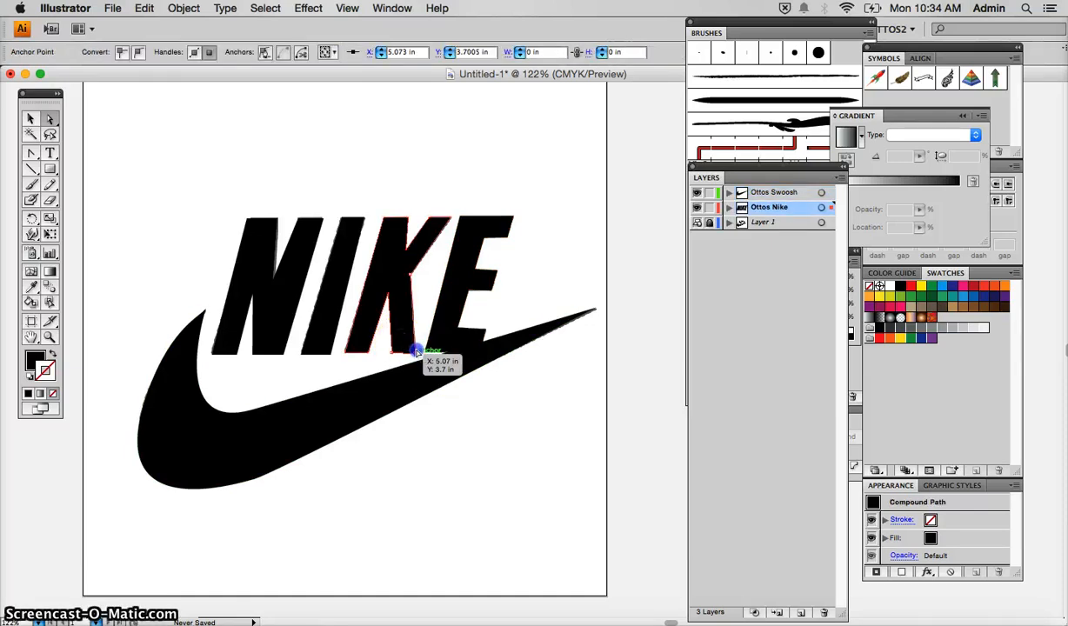
pyautogui.press('super+equal')
pyautogui.press('super+equal')
pyautogui.press('super+equal')
pyautogui.press('super+equal')
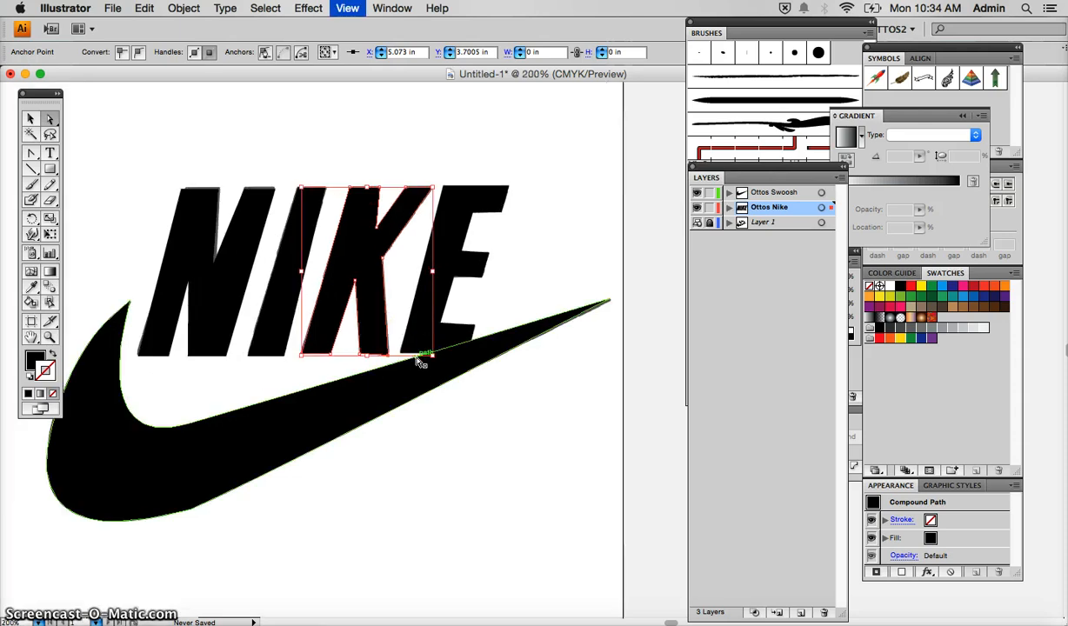
pyautogui.press('super+equal')
pyautogui.hscroll(-10, 417, 360)
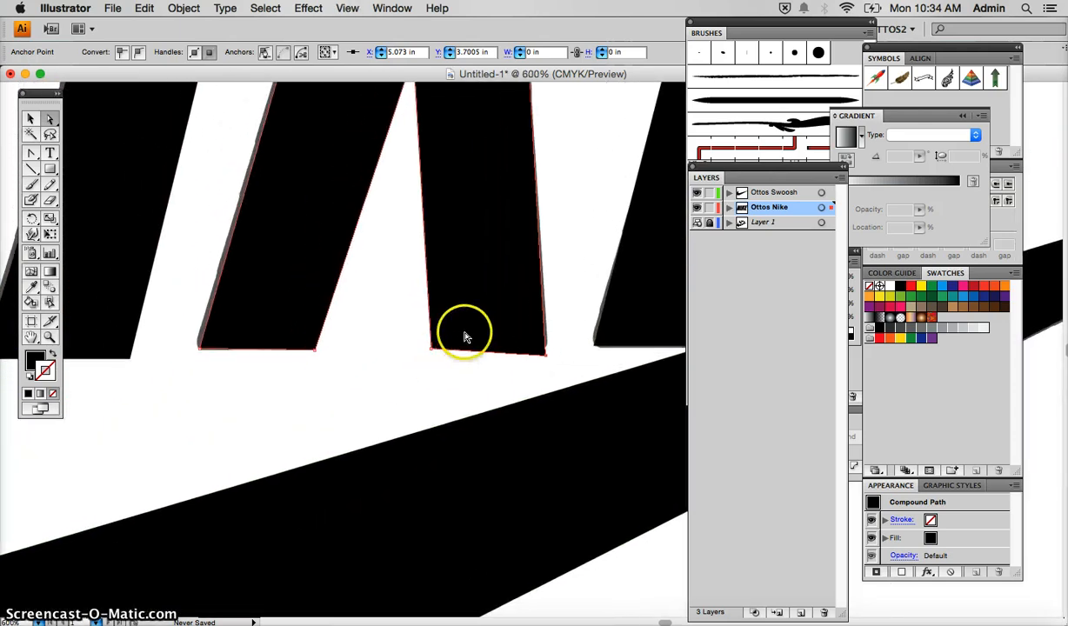
pyautogui.moveTo(547, 357); pyautogui.dragTo(546, 346)
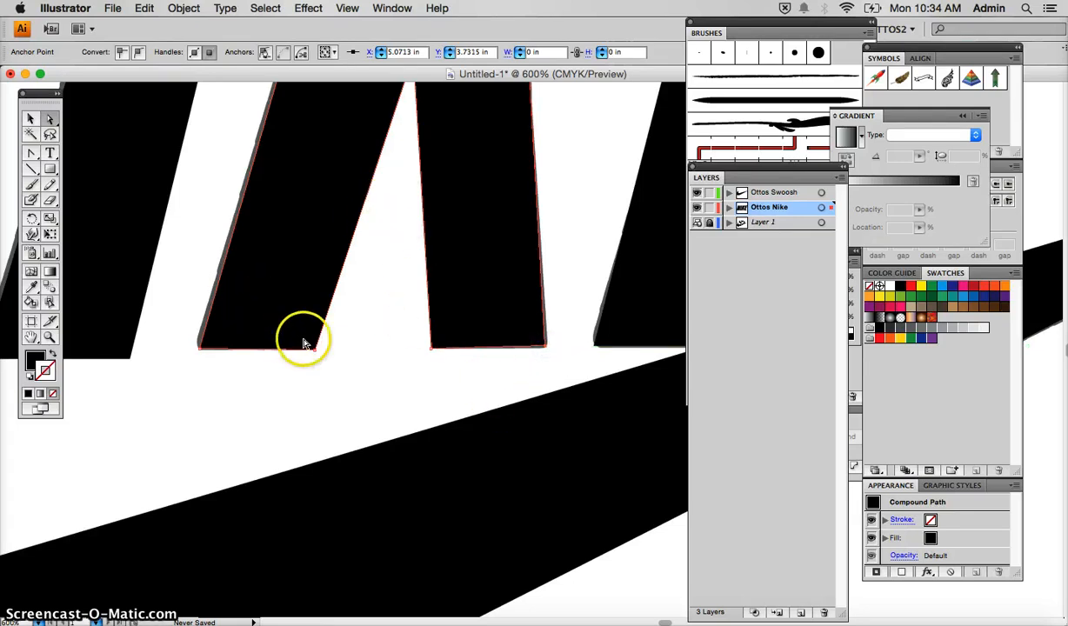
# Show the rulers and place a horizontal guide along the K's bottom edge at about Y 3.72 in.
pyautogui.press('super+r')
pyautogui.moveTo(358, 84); pyautogui.dragTo(334, 359)
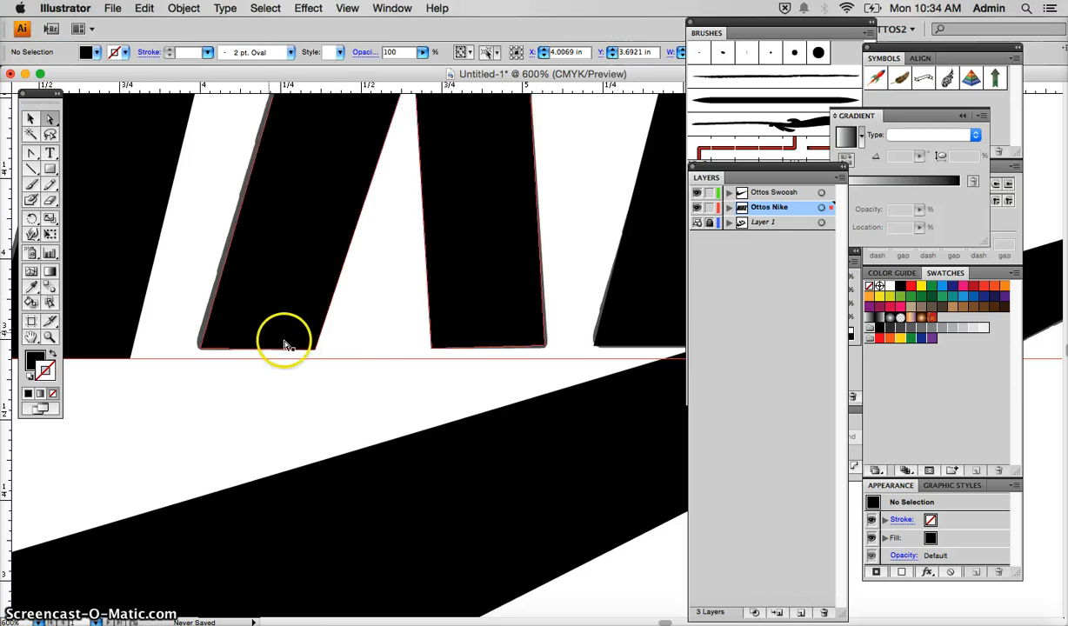
pyautogui.click(338, 366)
pyautogui.moveTo(337, 359); pyautogui.dragTo(337, 352)
pyautogui.hscroll(-3, 312, 355)
pyautogui.hscroll(4, 313, 354)
pyautogui.scroll(1, 312, 355)
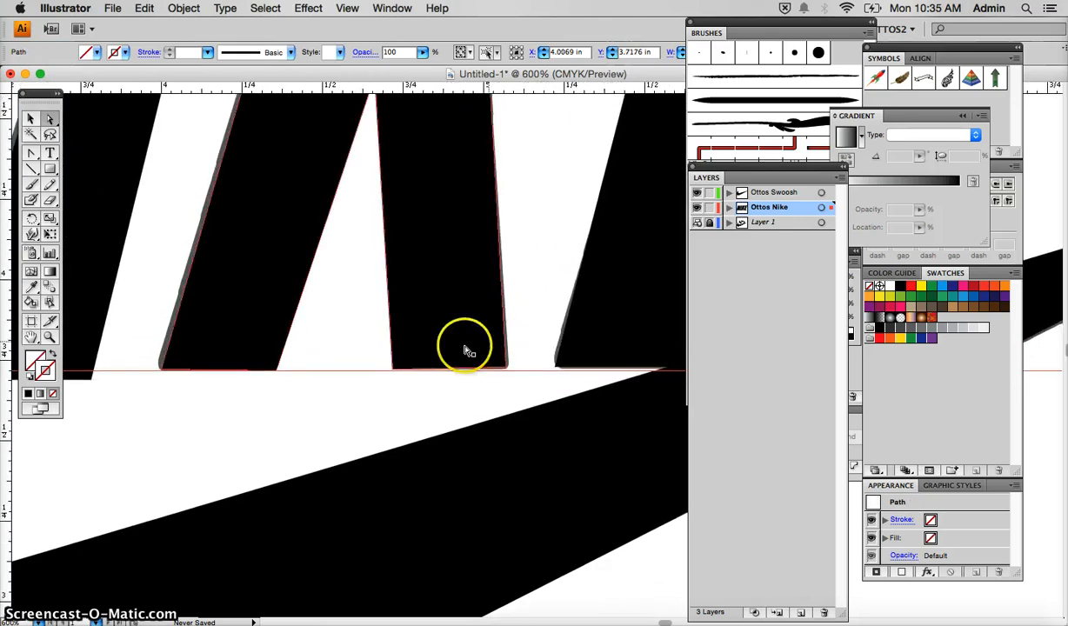
# Move both bottom corner anchors of the letter I up onto the horizontal guide.
pyautogui.hscroll(-5, 448, 349)
pyautogui.click(392, 356)
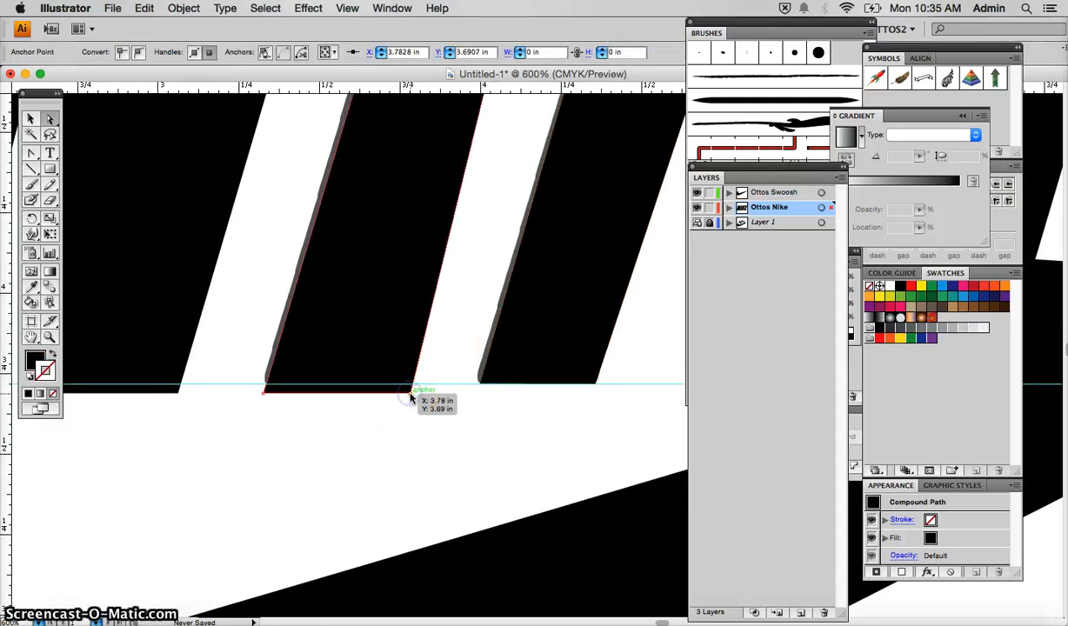
pyautogui.moveTo(410, 395); pyautogui.dragTo(411, 382)
pyautogui.click(275, 389)
pyautogui.moveTo(274, 390)
pyautogui.mouseDown()
pyautogui.moveTo(262, 385)
pyautogui.moveTo(280, 385)
pyautogui.mouseUp()
# Move the N's bottom corner anchors along the guide to match the template's legs, and clear the selection with the whole artboard in view.
pyautogui.hscroll(-3, 252, 402)
pyautogui.hscroll(-7, 170, 384)
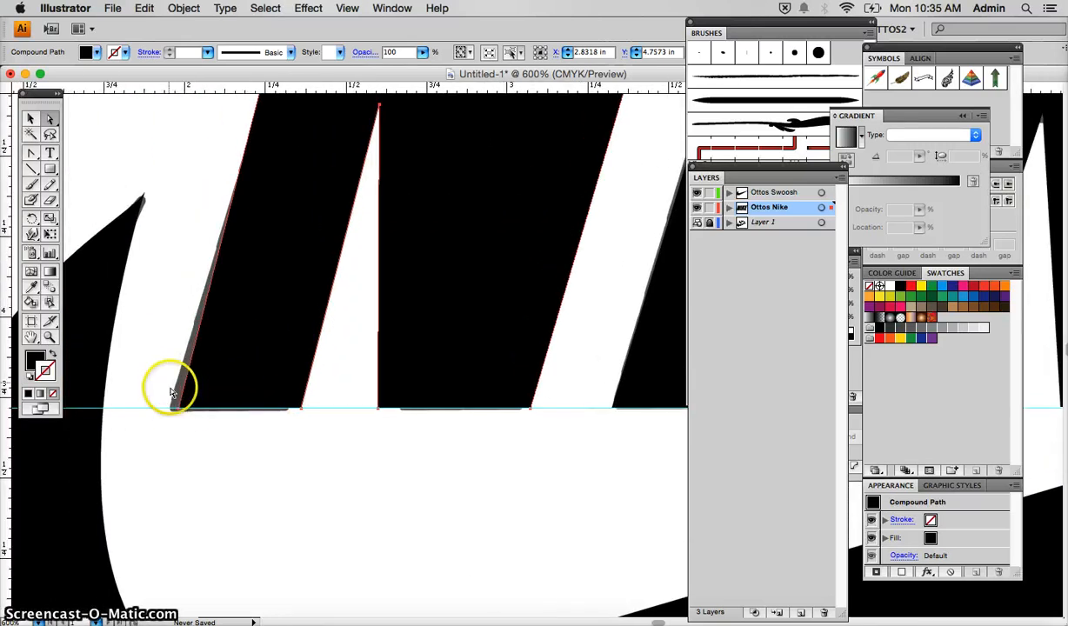
pyautogui.moveTo(176, 410); pyautogui.dragTo(168, 409)
pyautogui.click(299, 412)
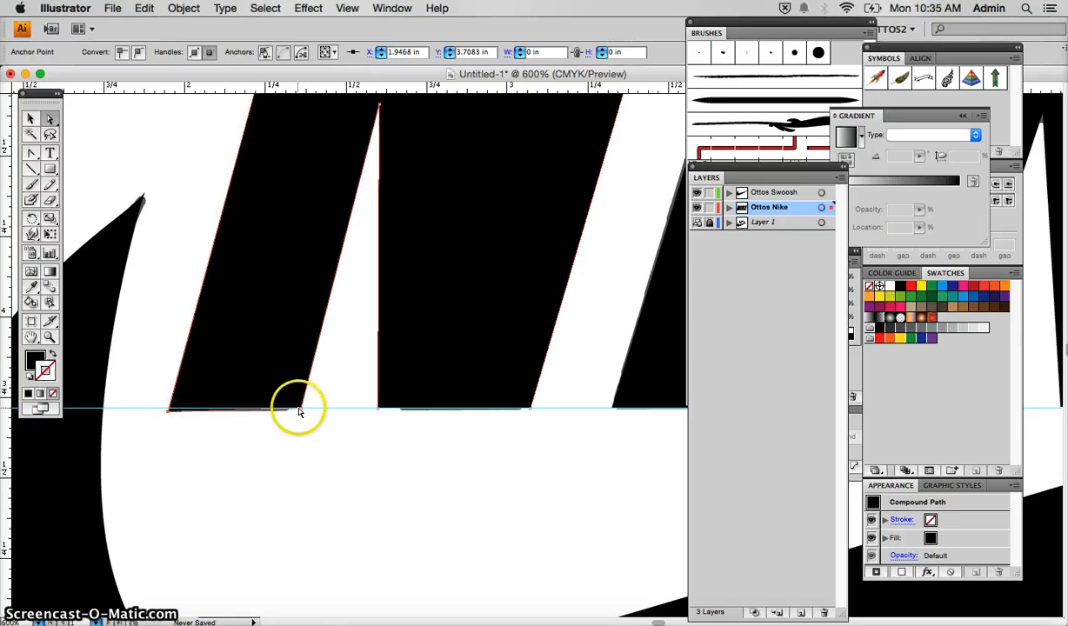
pyautogui.moveTo(299, 412)
pyautogui.mouseDown()
pyautogui.moveTo(286, 409)
pyautogui.moveTo(289, 419)
pyautogui.mouseUp()
pyautogui.click(380, 415)
pyautogui.moveTo(380, 415); pyautogui.dragTo(401, 412)
pyautogui.hscroll(5, 401, 413)
pyautogui.scroll(2, 401, 413)
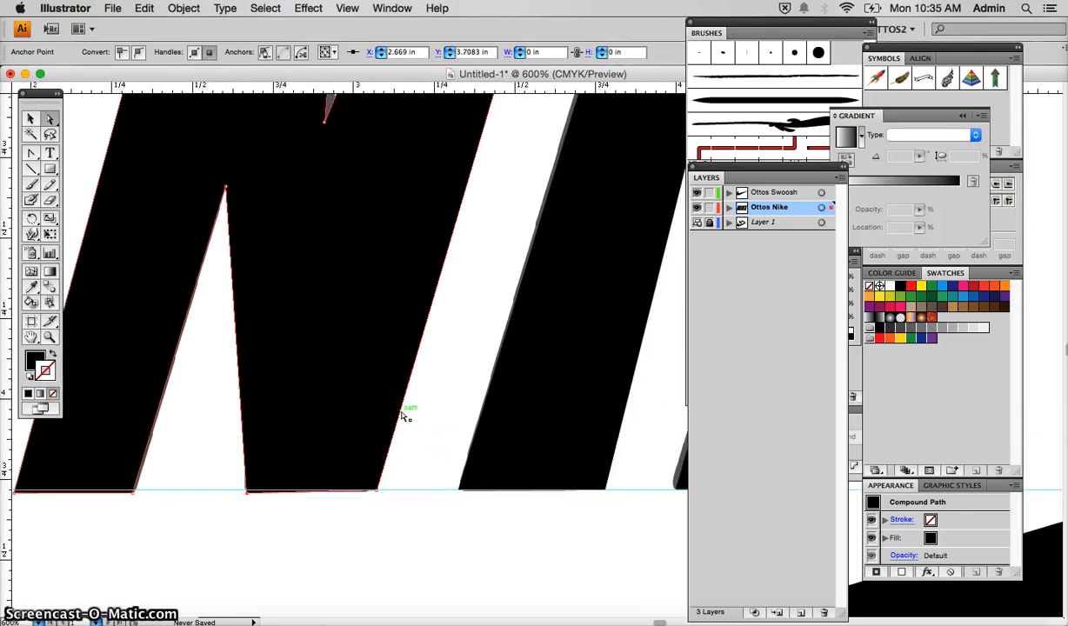
pyautogui.press('super+0')
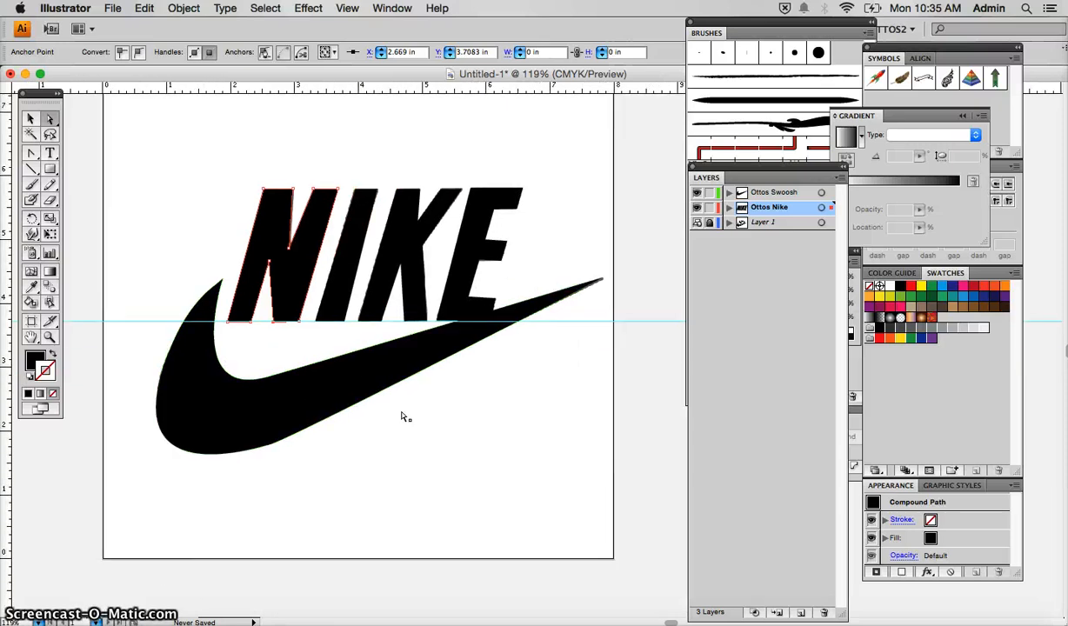
pyautogui.click(488, 512)
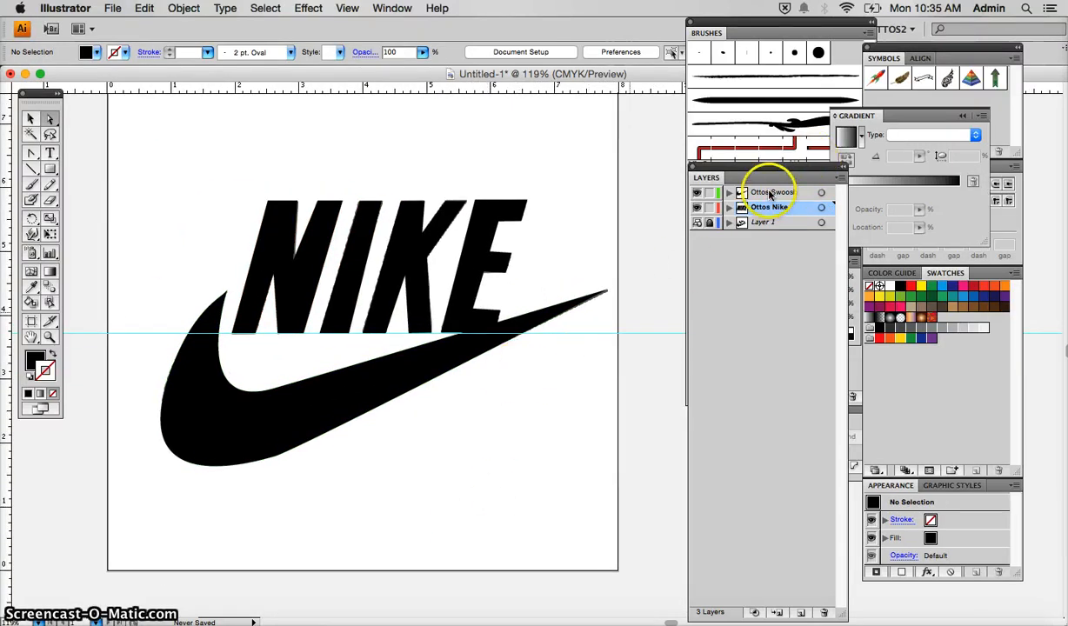
# Fill the swoosh with red and remove its stroke.
pyautogui.click(237, 413)
pyautogui.click(29, 119)
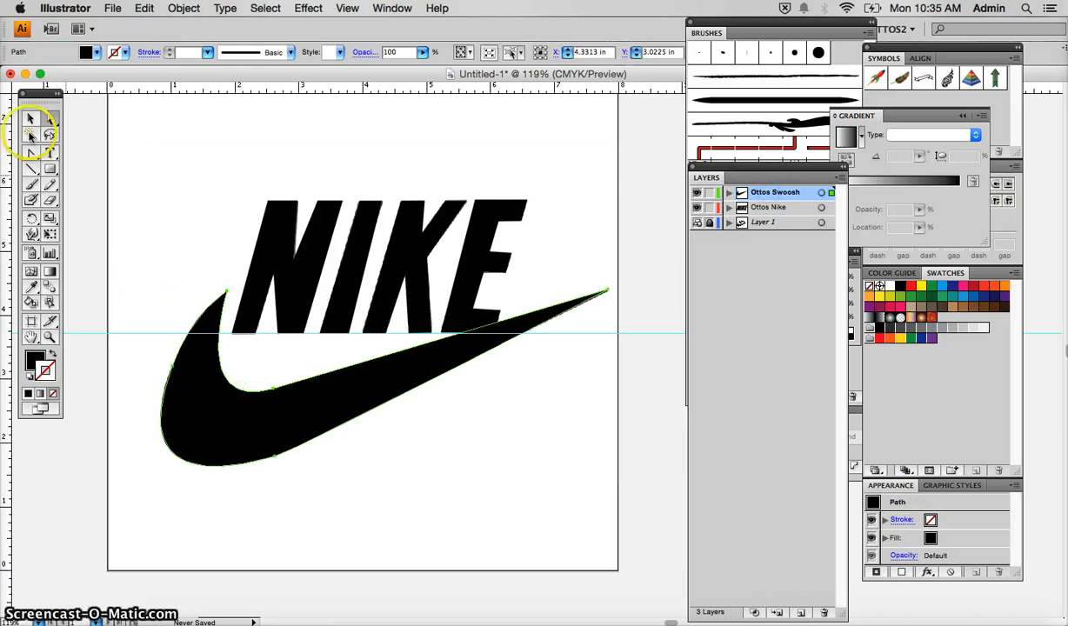
pyautogui.click(878, 338)
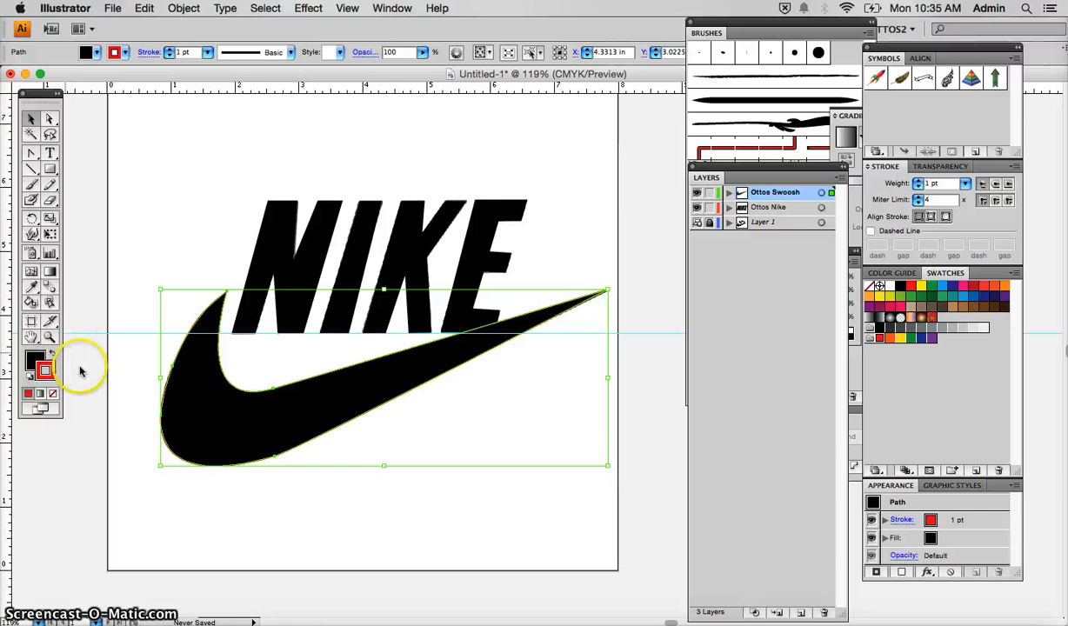
pyautogui.click(52, 356)
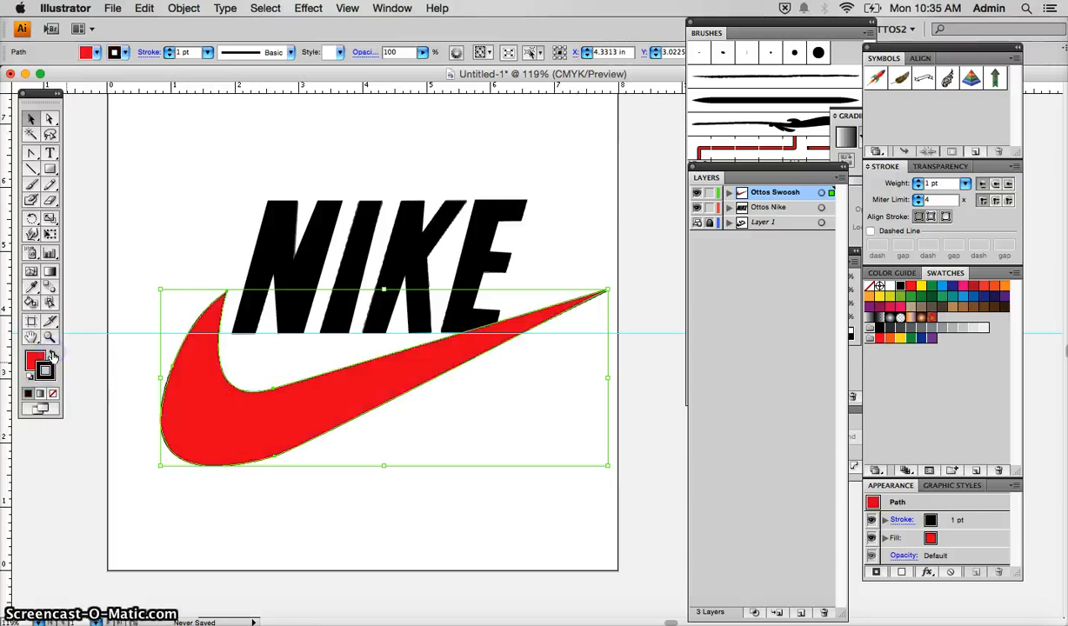
pyautogui.click(53, 394)
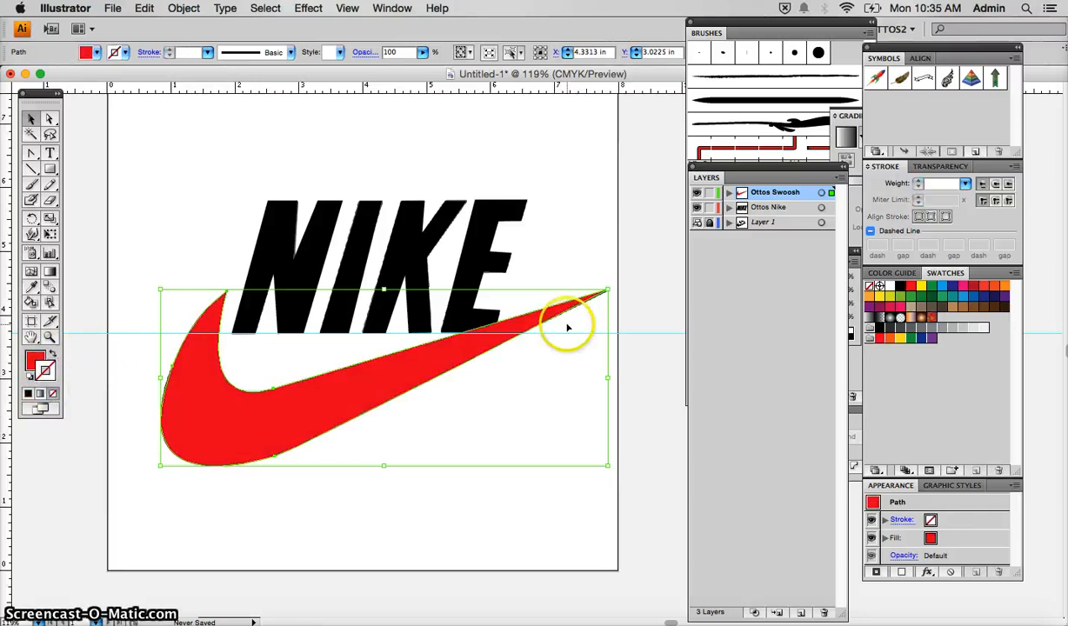